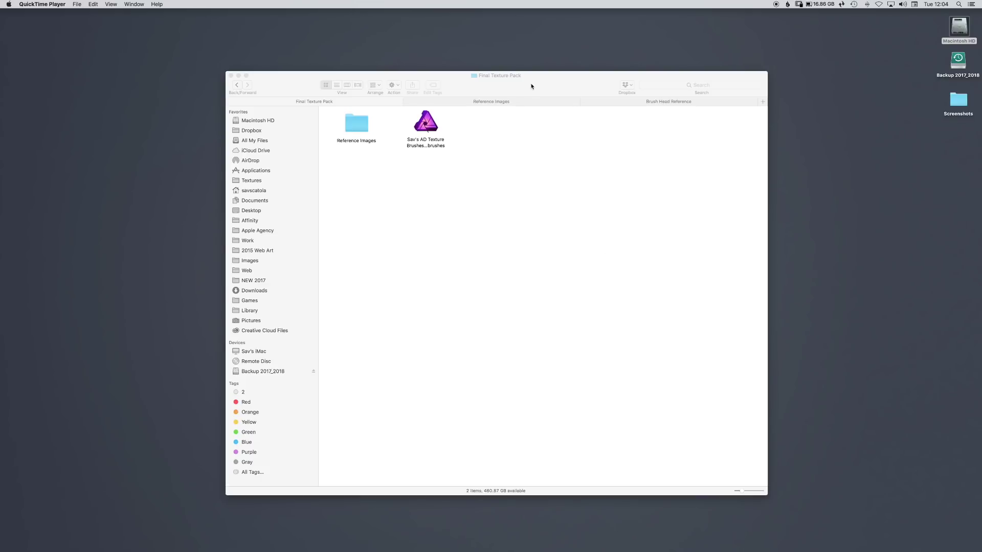
Locate the texture brushes file in the Final Texture Pack folder
left_click_drag(531, 86, 537, 85)
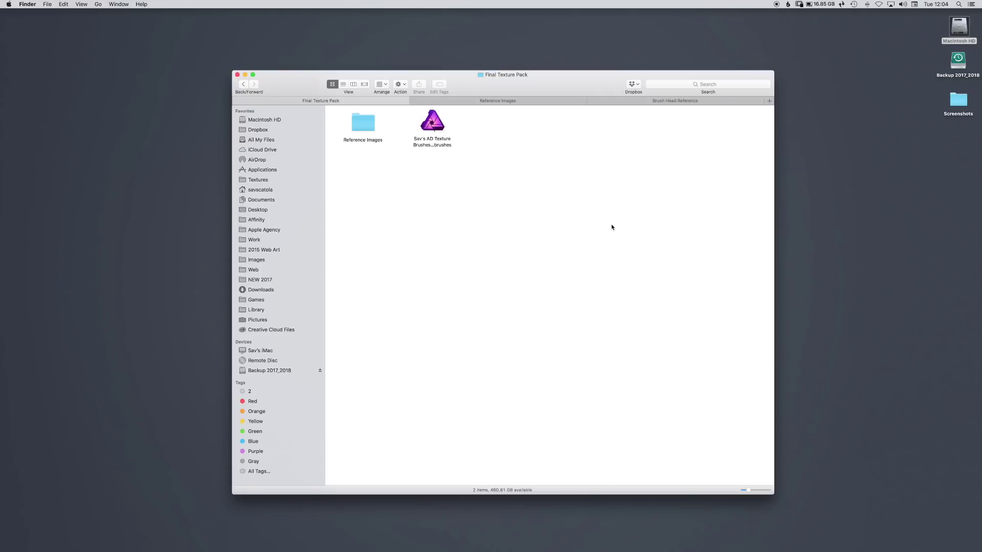
left_click(433, 122)
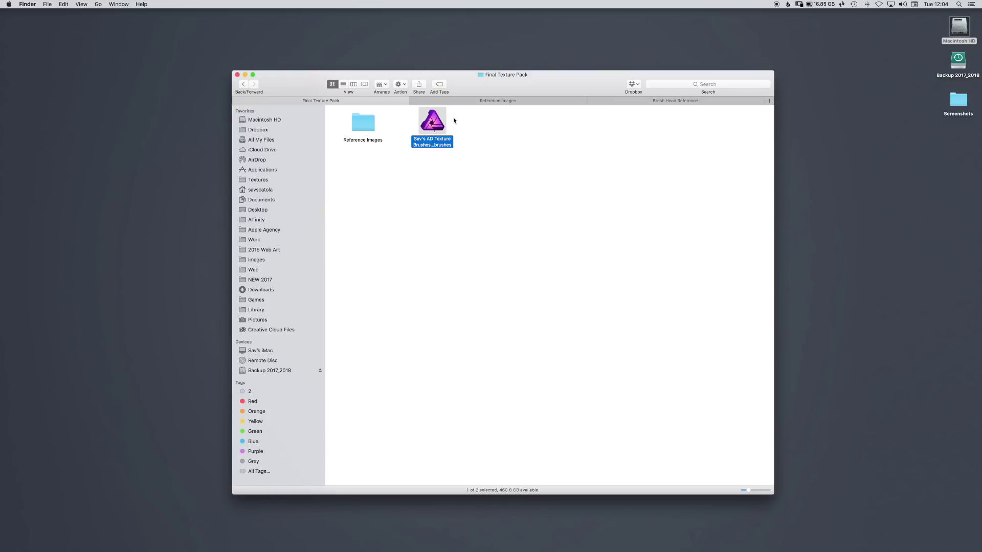
left_click(426, 168)
Go to the Reference Images folder and preview Painting Samples.jpg without opening it in an application
left_click(501, 101)
left_click(479, 132)
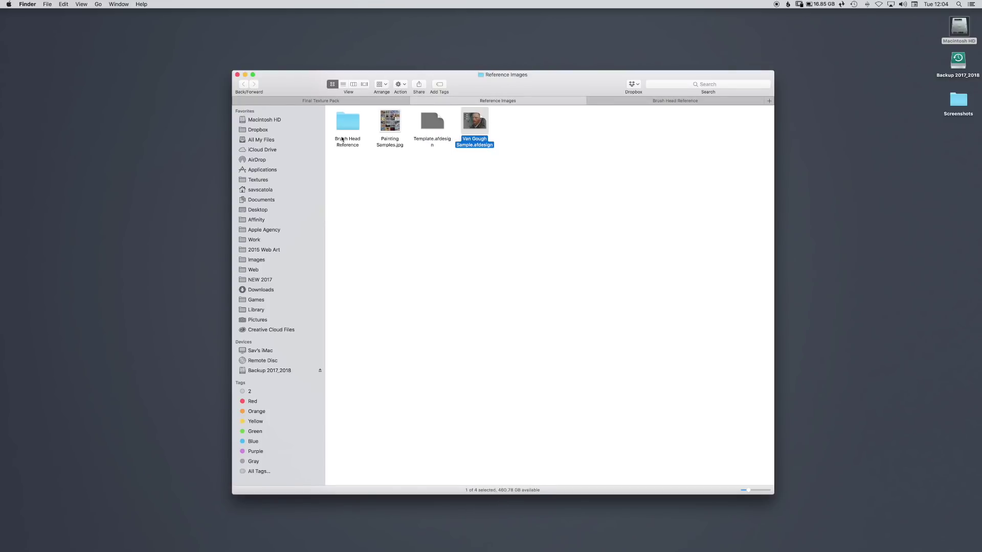
left_click(391, 124)
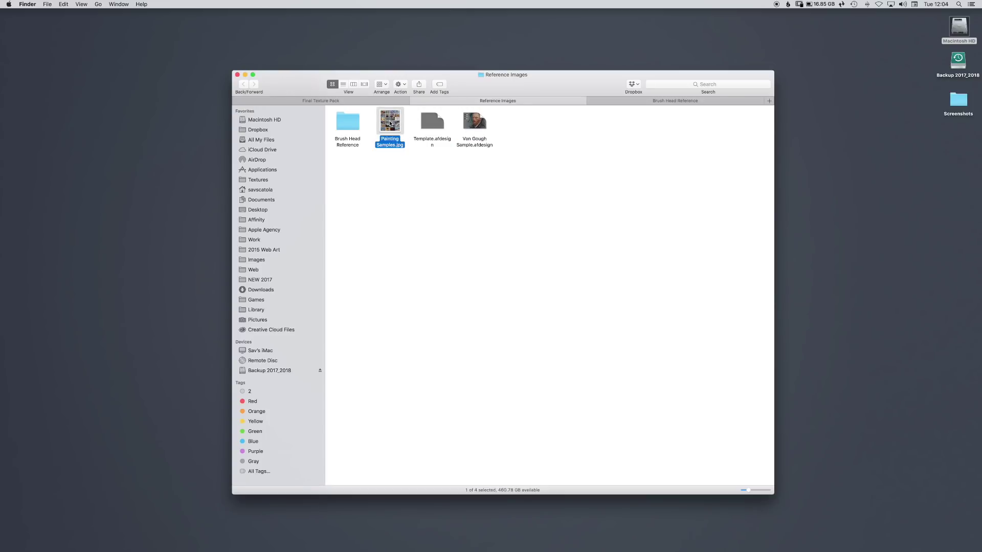
key("space")
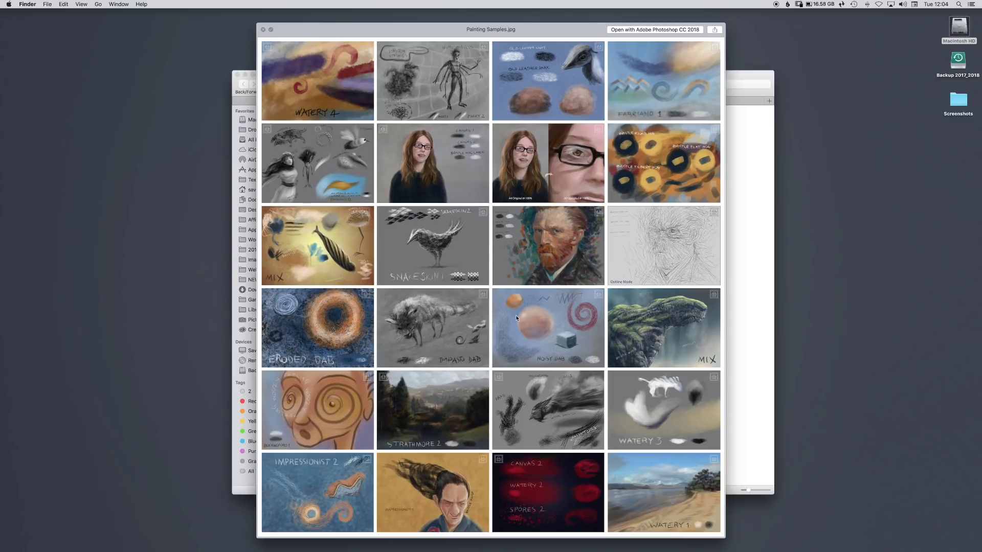
key("space")
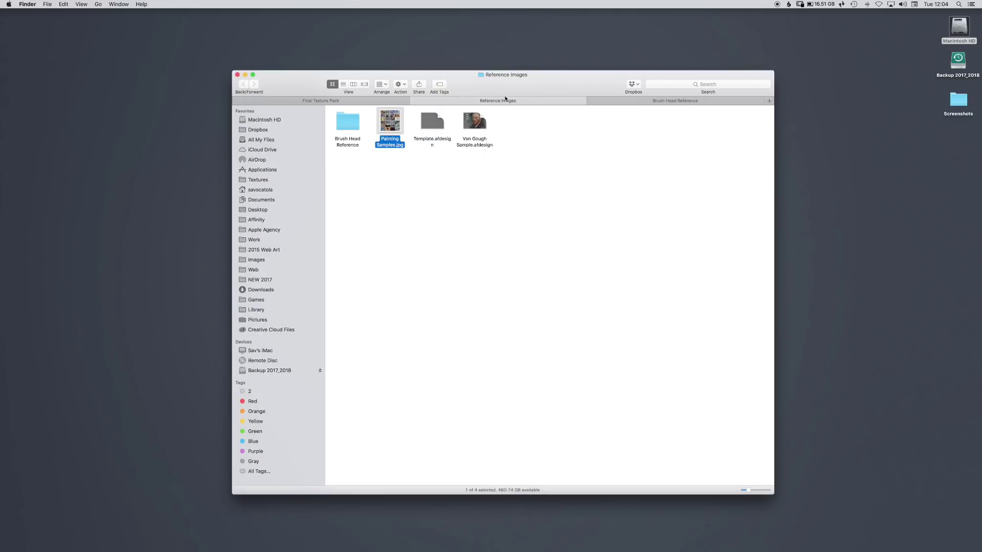
Preview Van Gough Sample.afdesign and open it in Affinity Designer
left_click(480, 126)
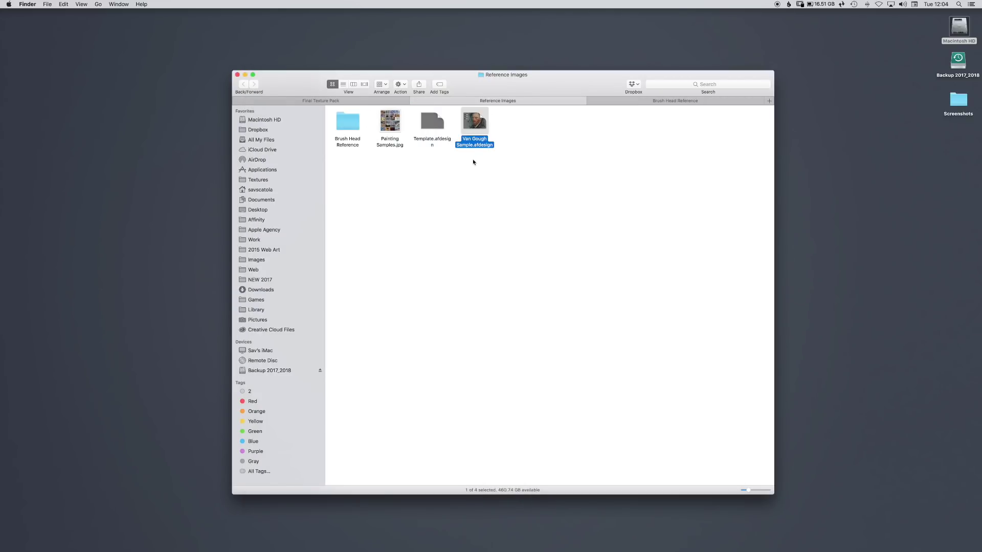
key("space")
left_click_drag(478, 211, 475, 196)
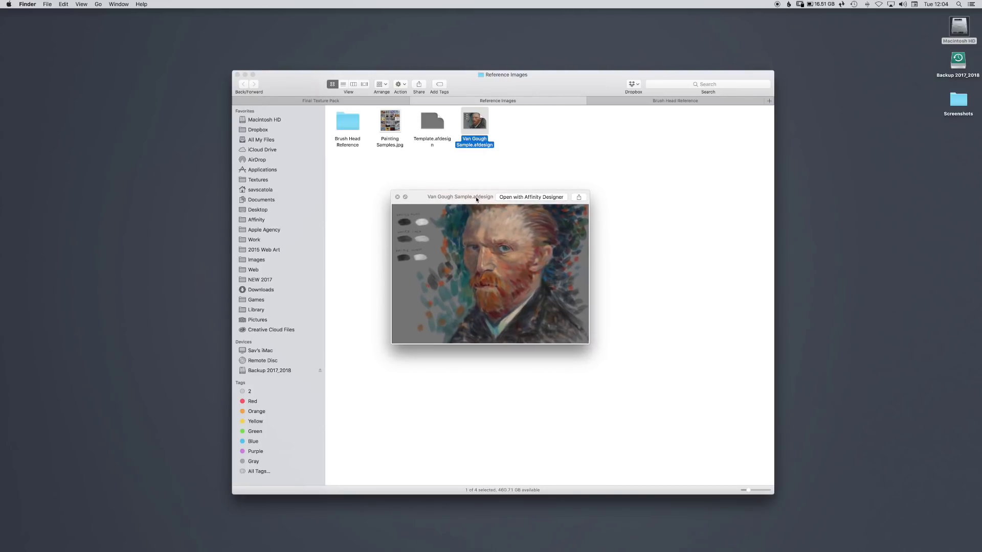
key("space")
double_click(474, 122)
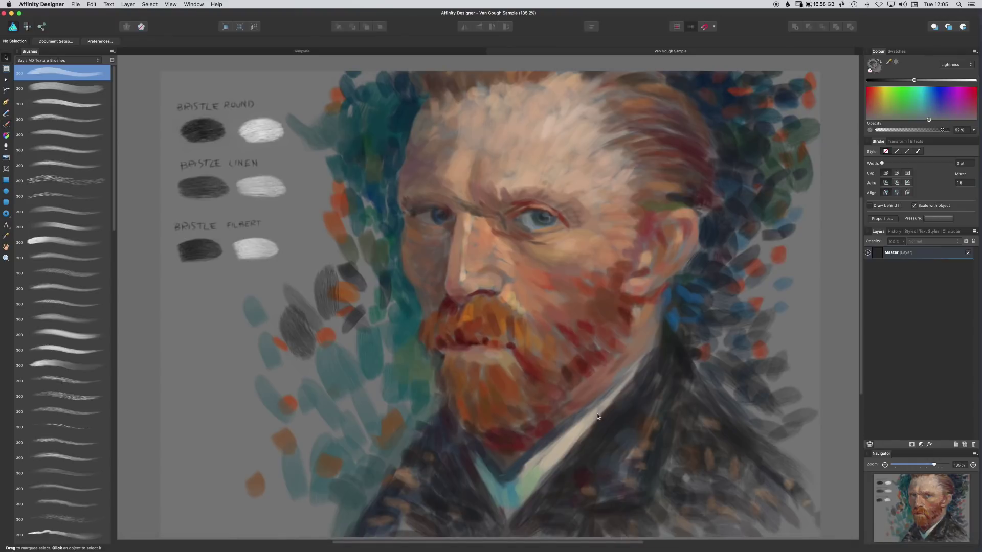
Expand the Master layer of the Van Gough Sample document to examine its sublayers
left_click(868, 253)
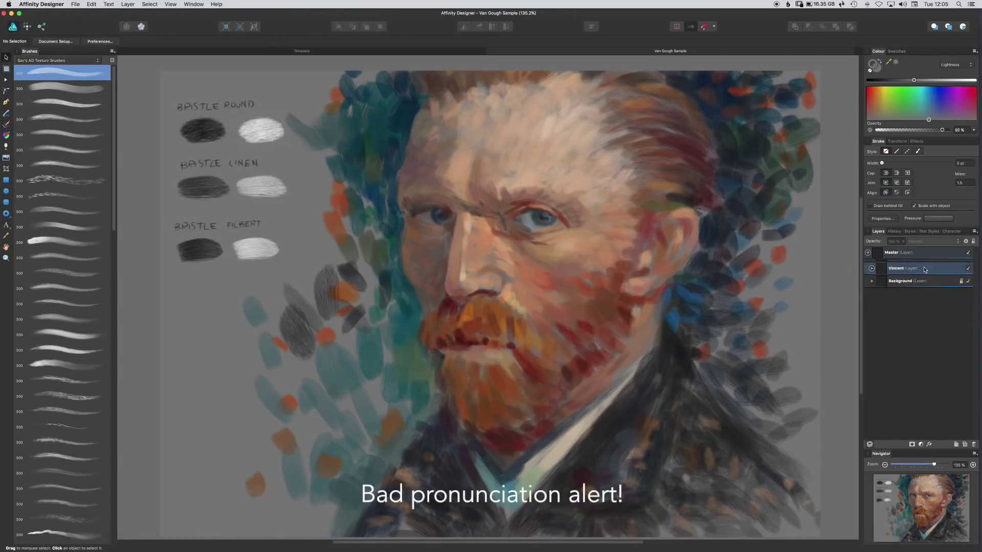
left_click(254, 27)
left_click(257, 27)
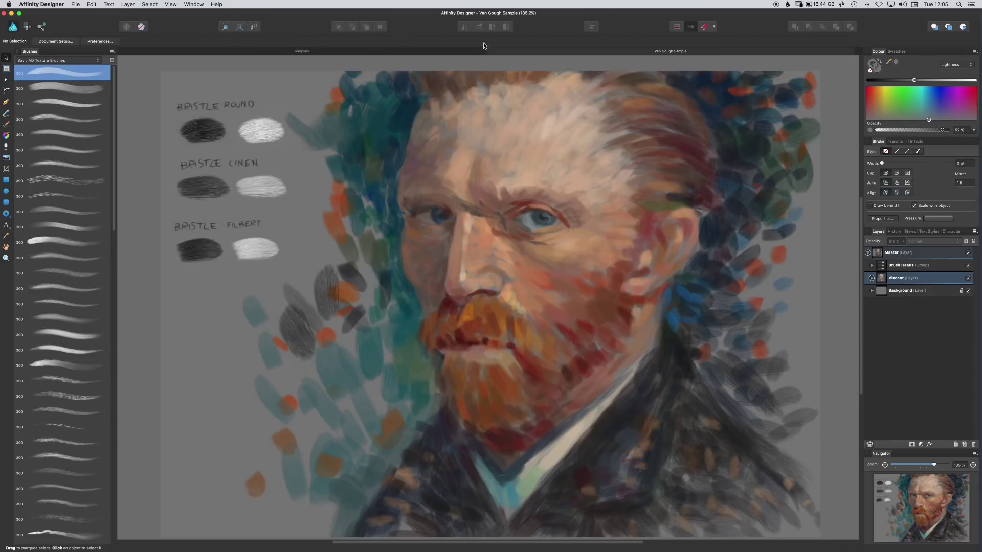
Open Template.afdesign from the Reference Images folder in Affinity Designer
left_click(490, 53)
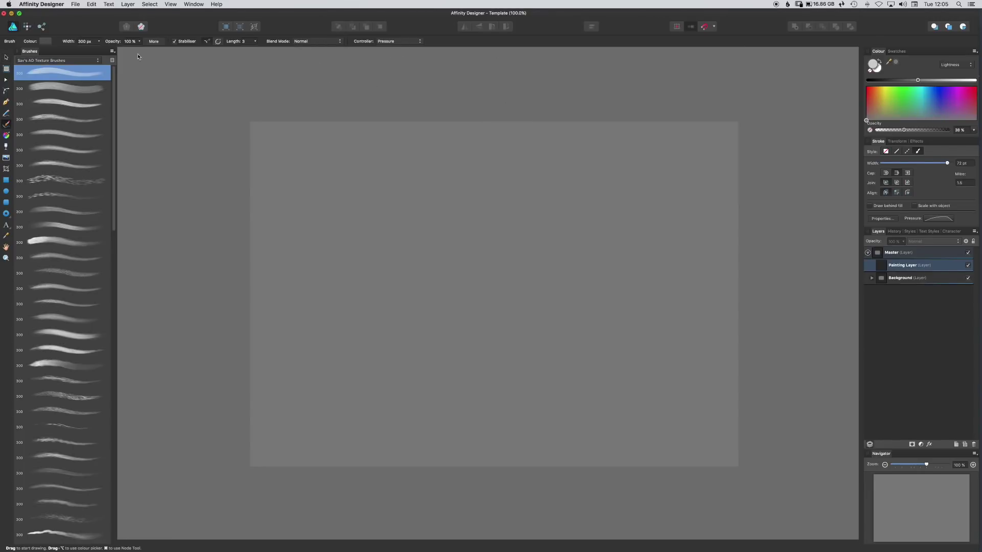
left_click(4, 13)
left_click(431, 157)
left_click(434, 122)
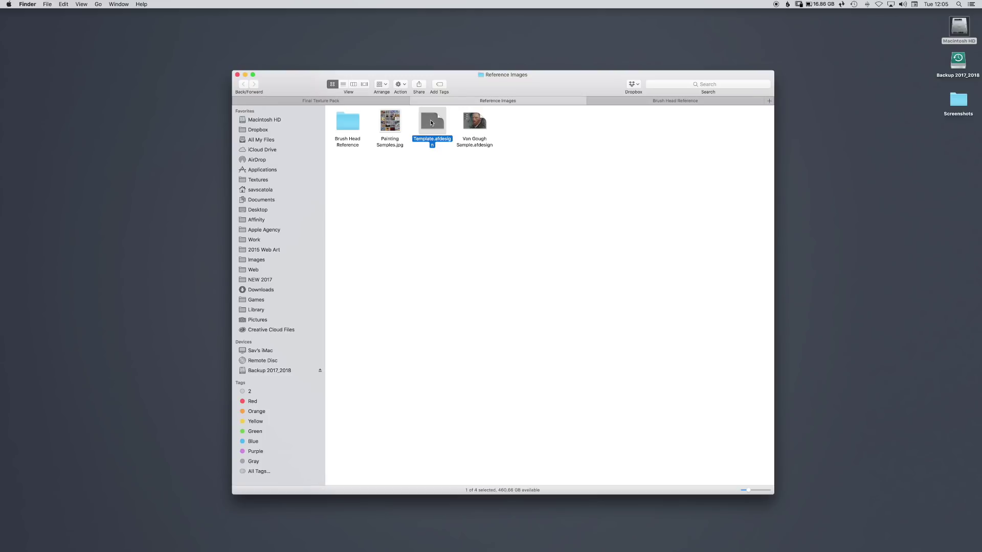
double_click(430, 123)
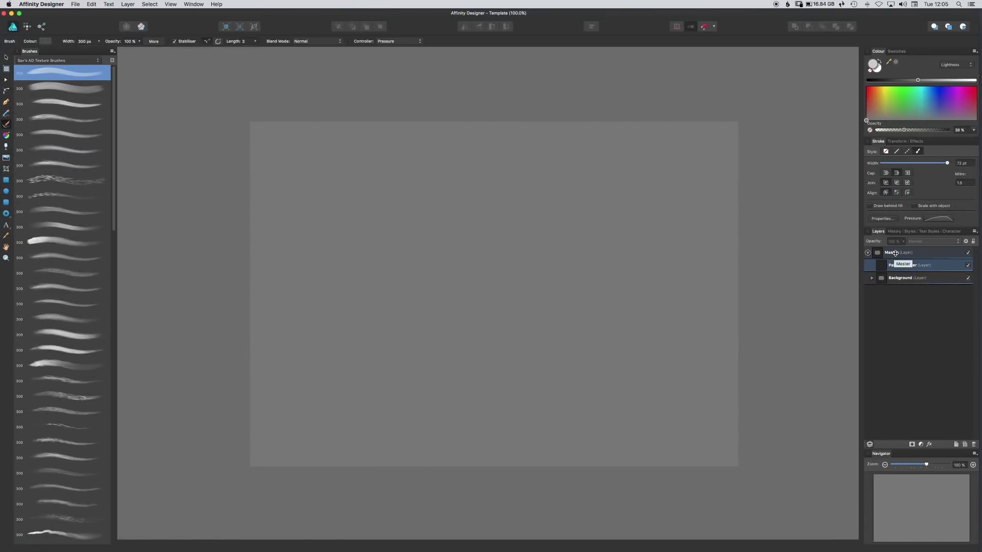
Examine the template's layer structure by going through the Master, Painting Layer and Background layers
left_click(895, 253)
left_click(867, 253)
left_click(868, 253)
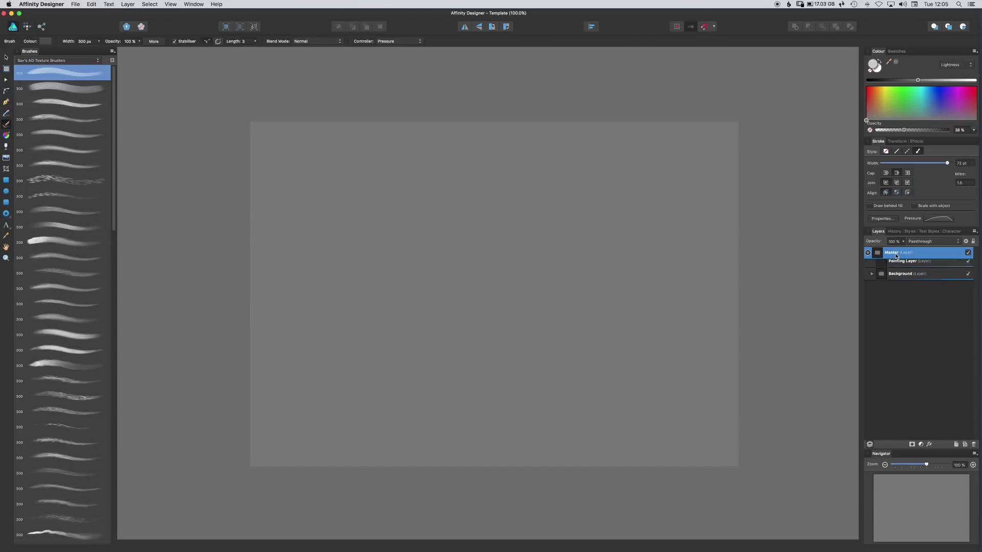
left_click(910, 266)
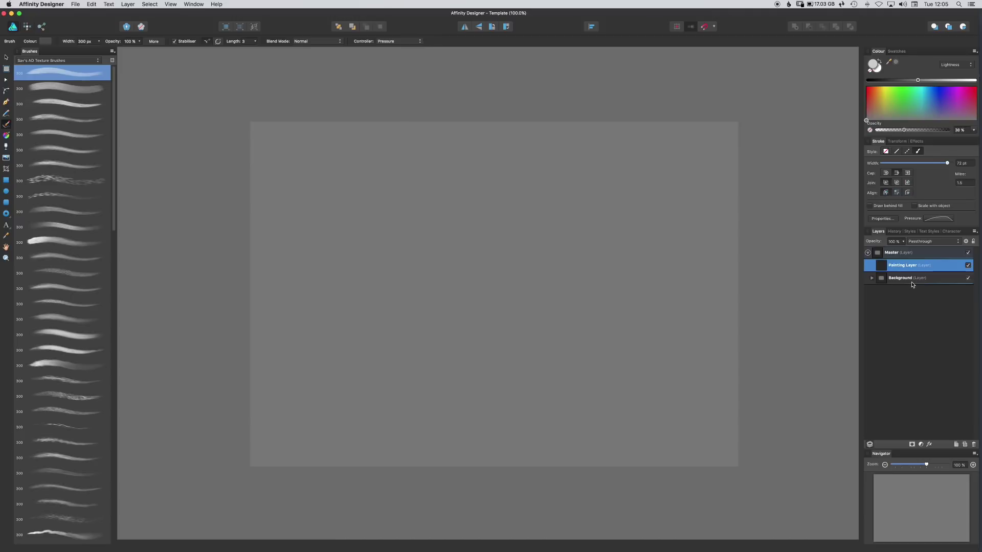
left_click(907, 277)
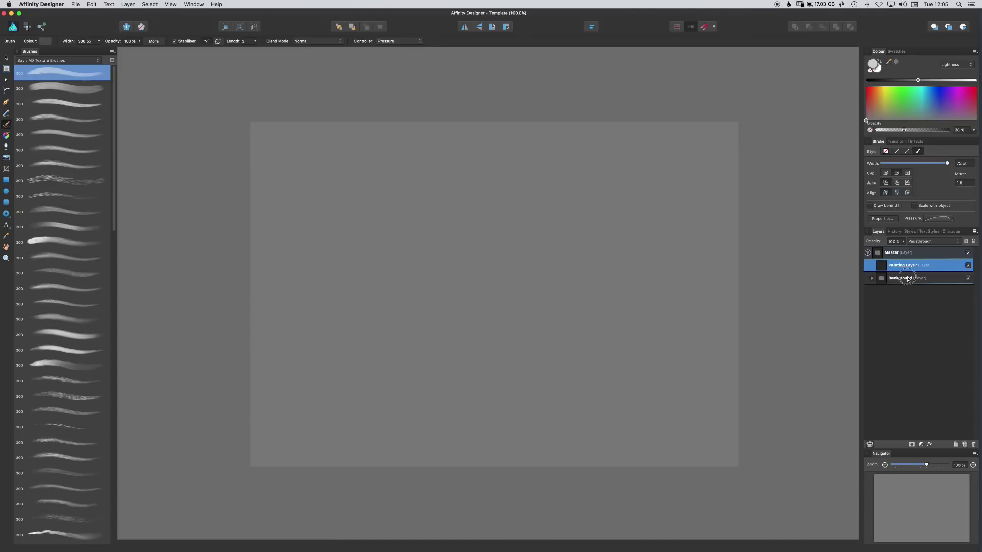
Hide the grey, blue and orange rectangles in the Background layer one by one to view the canvas colours, and restore them
left_click(871, 278)
left_click(968, 290)
left_click(968, 303)
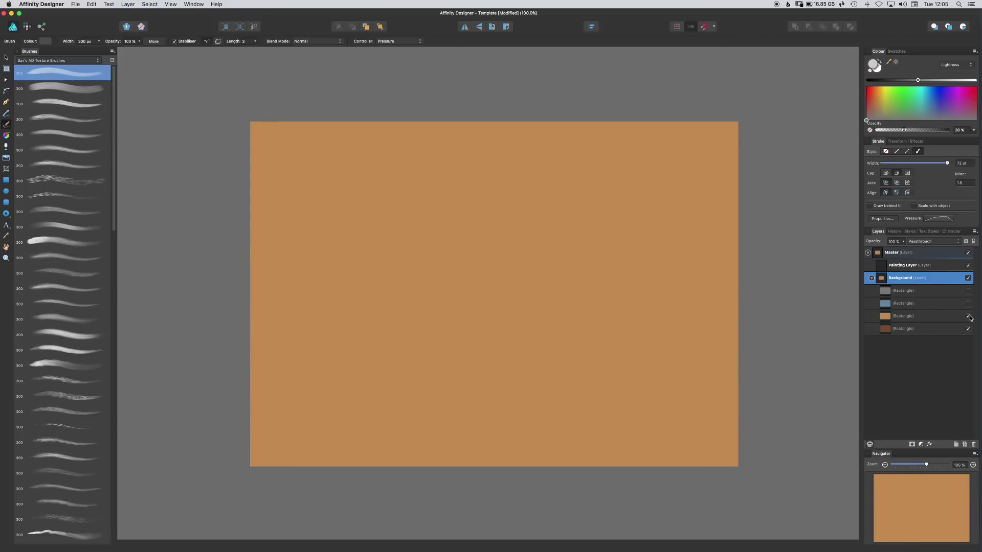
left_click(968, 315)
left_click(967, 316)
left_click(968, 304)
left_click(968, 290)
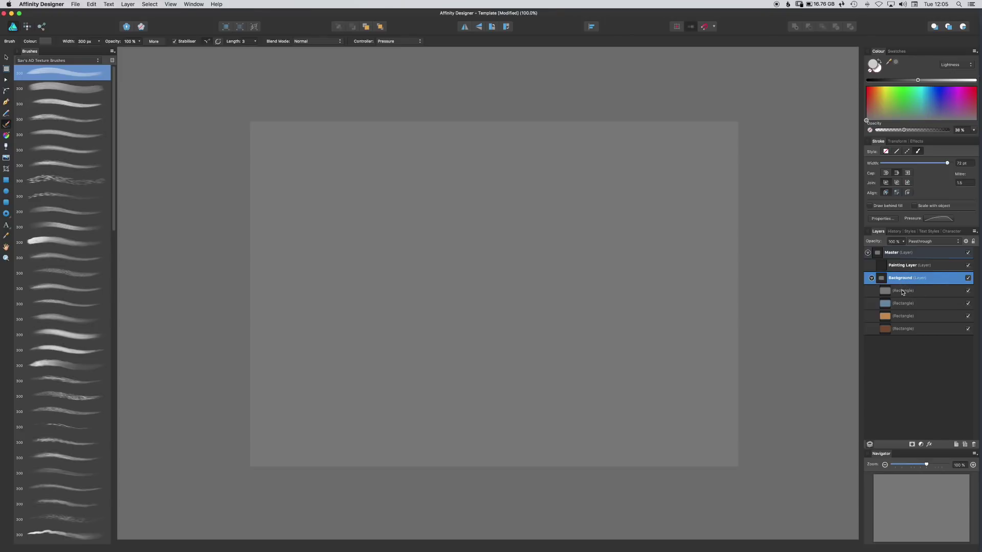
left_click(871, 278)
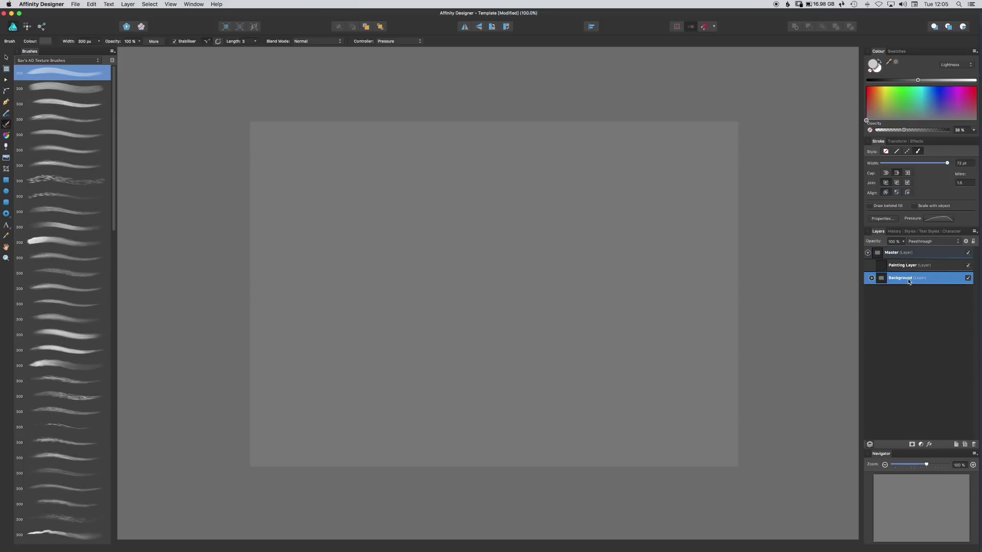
Paint three overlapping blue strokes in the upper-right part of the canvas directly on the Master layer, using the third texture brush
left_click(589, 262, "alt+super")
left_click_drag(596, 267, 559, 277)
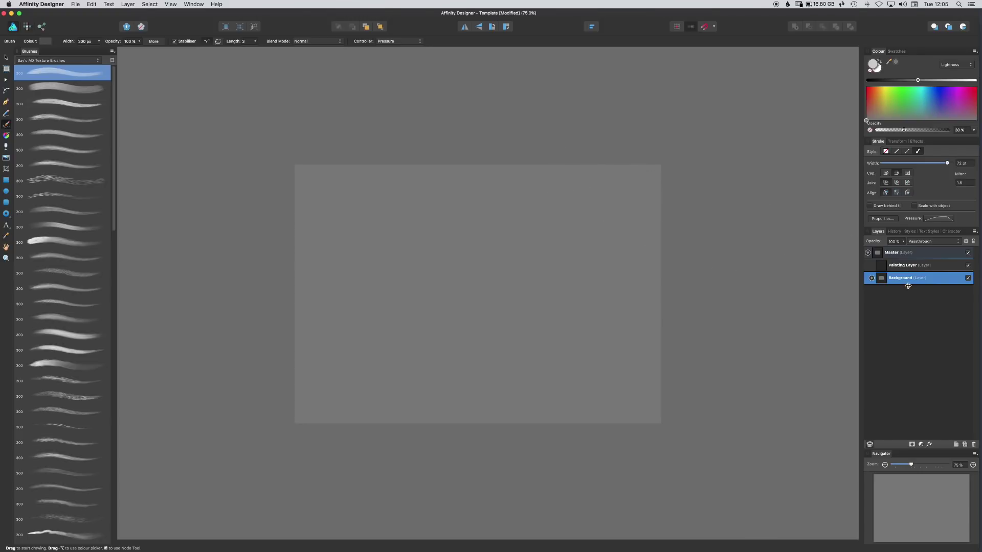
left_click(910, 257)
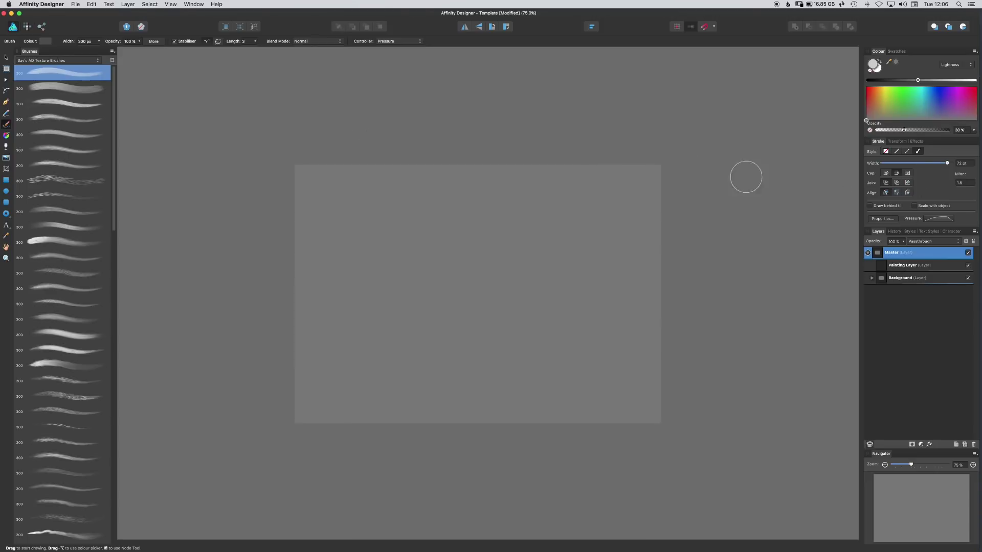
left_click(73, 106)
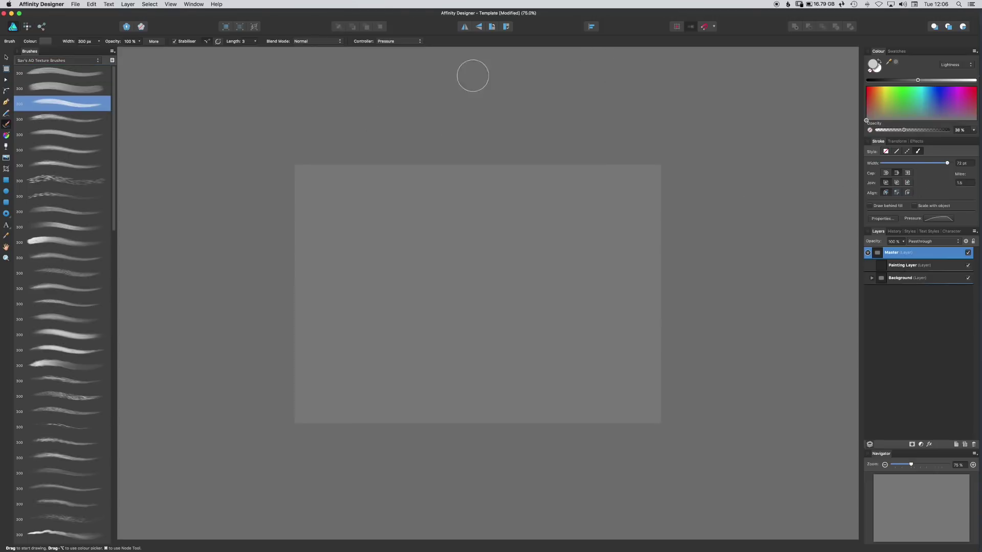
left_click(872, 108)
left_click(931, 103)
left_click(912, 81)
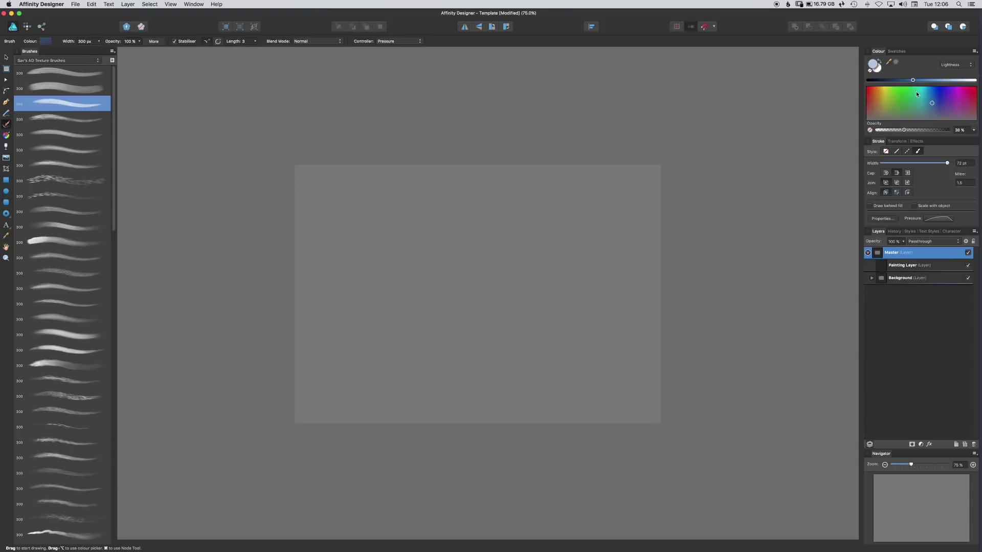
left_click_drag(481, 275, 621, 233)
left_click_drag(514, 280, 621, 243)
left_click_drag(540, 270, 626, 234)
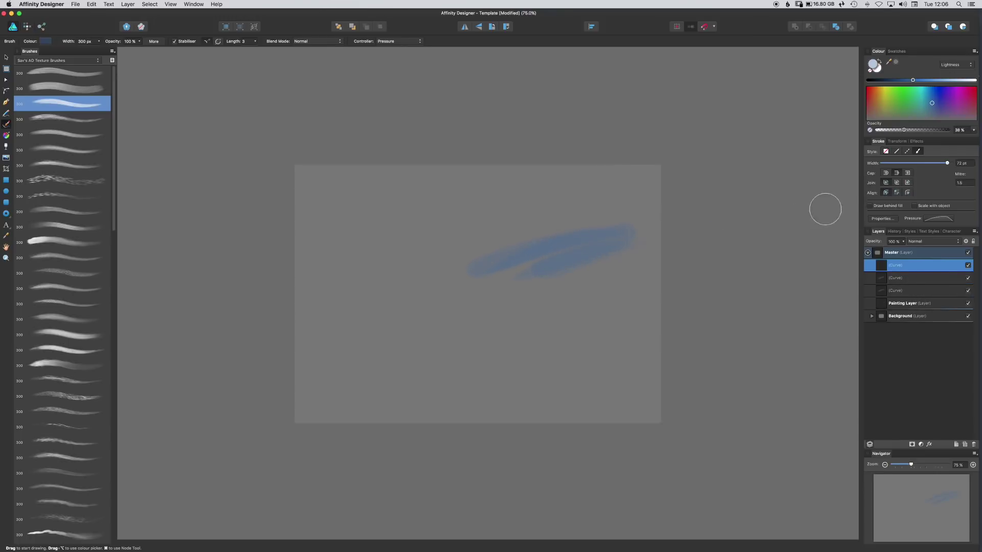
Try an HSL adjustment on the Master layer with increased saturation and luminosity at -23%, and delete the adjustment
left_click(902, 253)
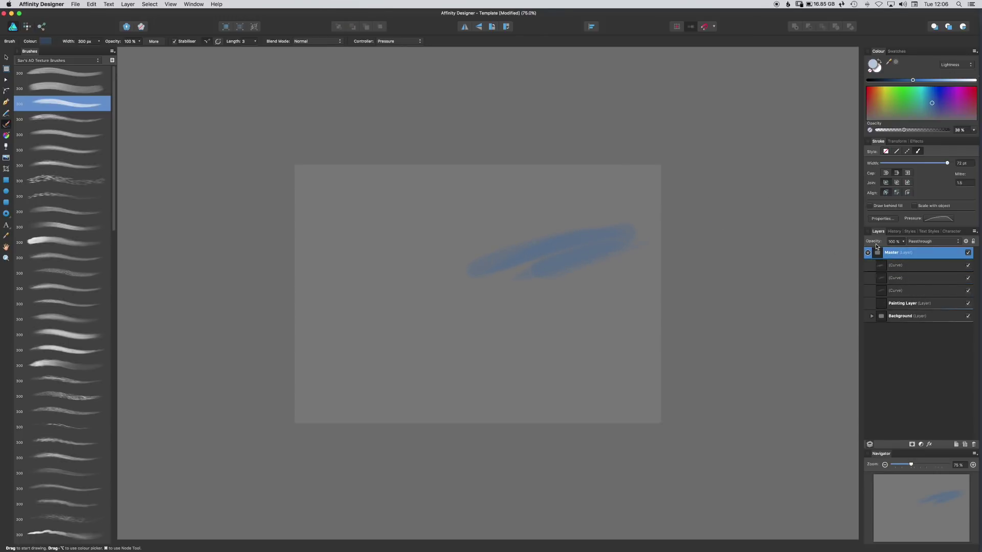
left_click(920, 444)
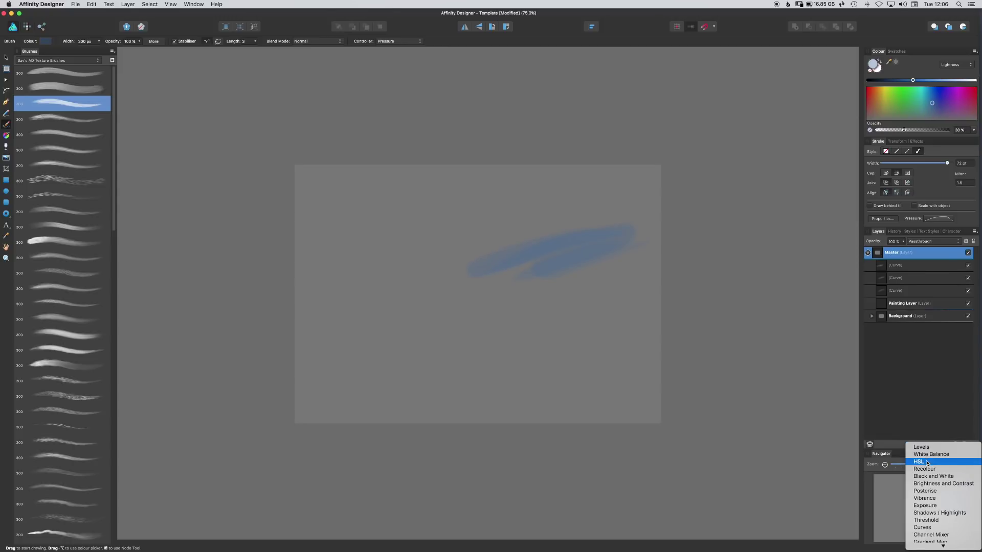
left_click(926, 462)
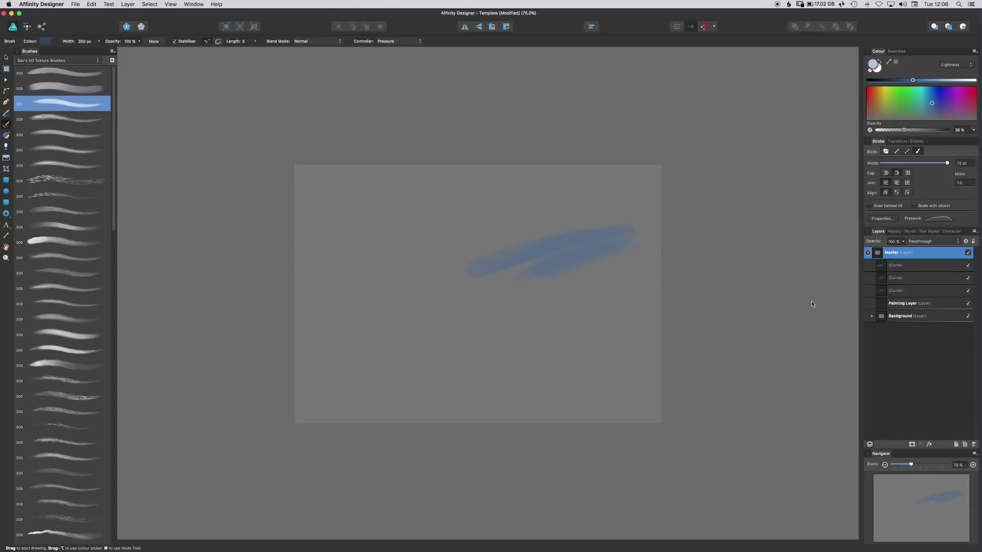
mouse_move(767, 515)
left_mouse_down()
mouse_move(742, 516)
mouse_move(798, 499)
left_mouse_up()
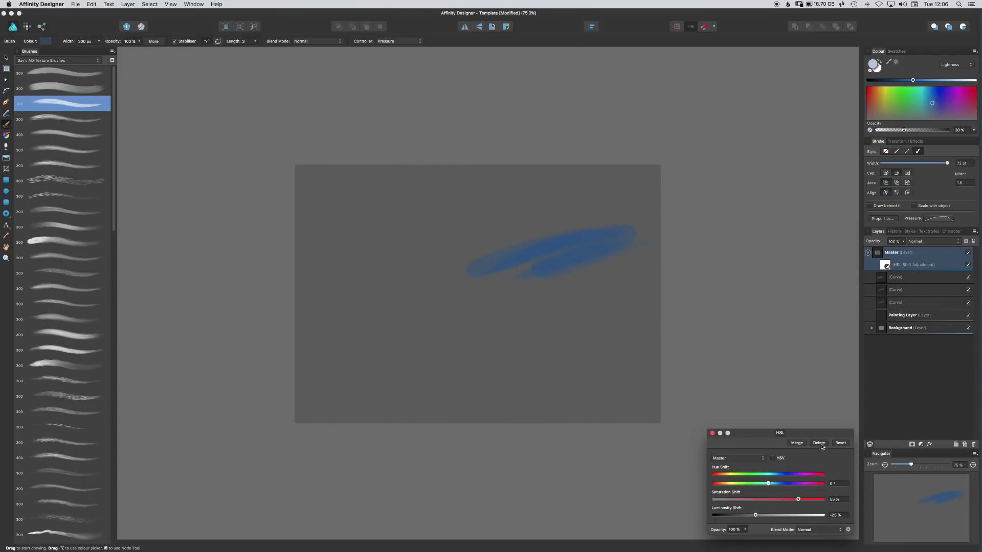
left_click(819, 443)
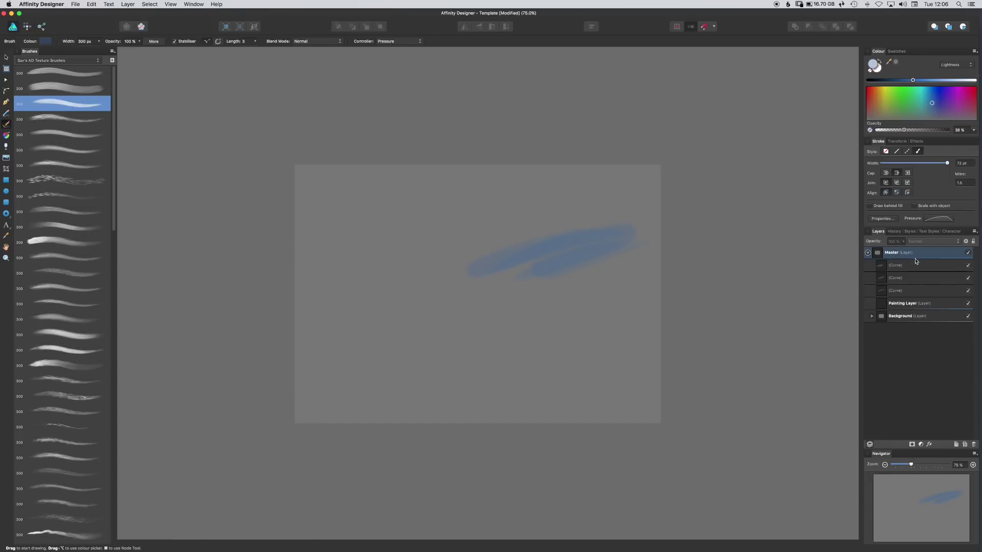
Select the Master layer, the top stroke, Background and Painting Layer in turn to compare them, ending on Master
left_click(902, 255)
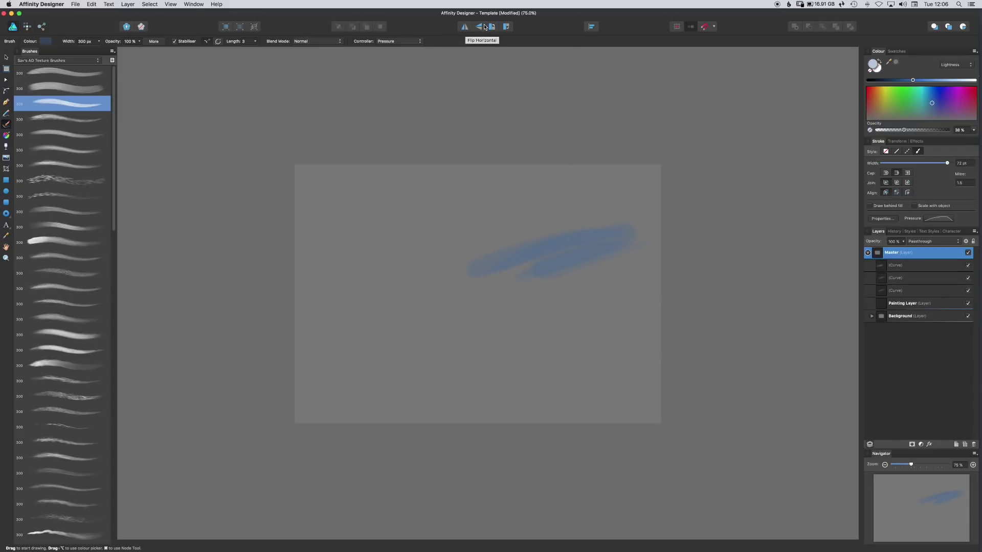
left_click(933, 264)
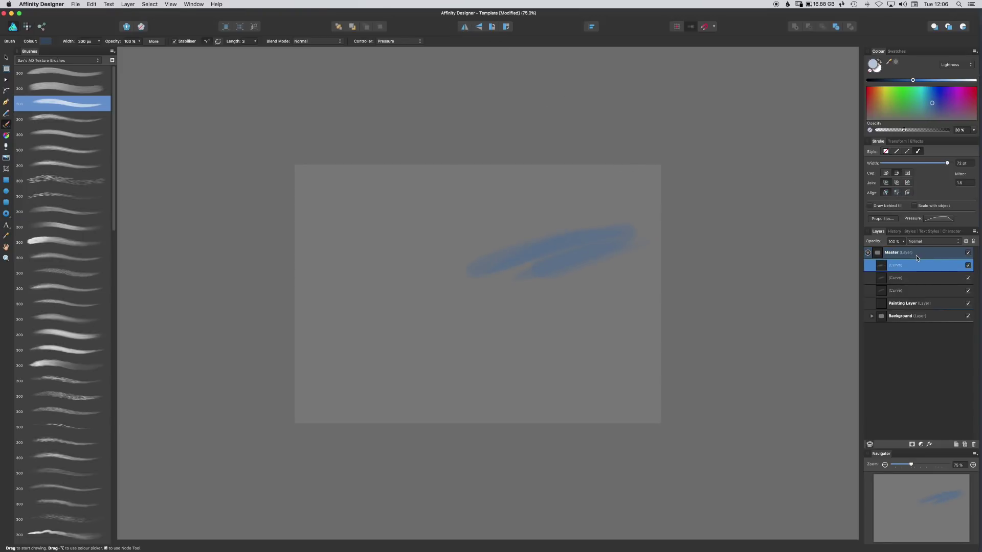
left_click(901, 317)
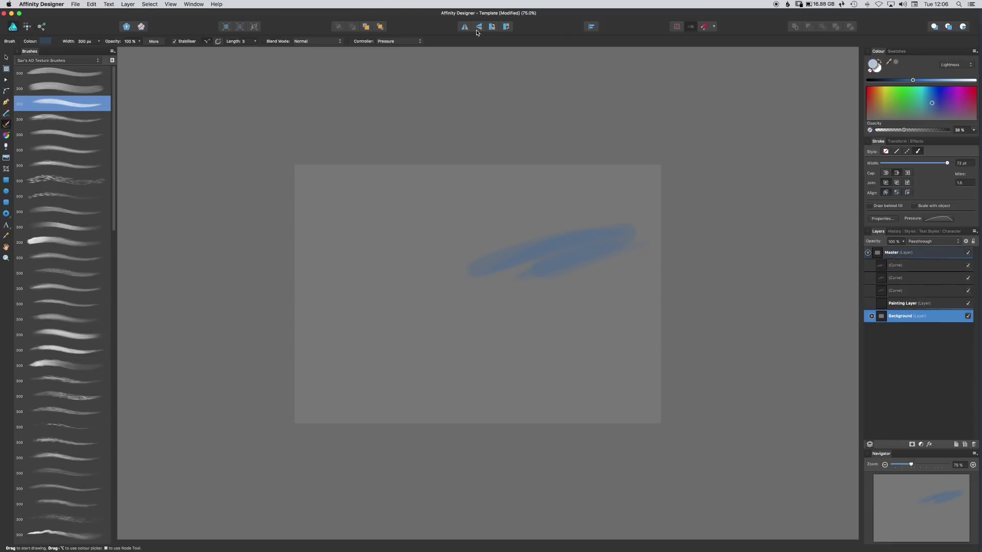
left_click(896, 299)
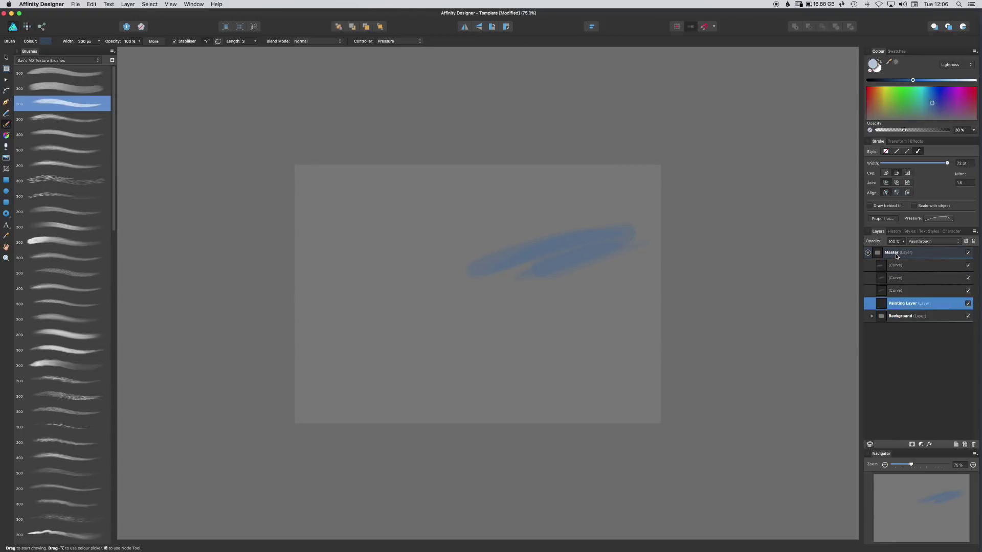
left_click(884, 257)
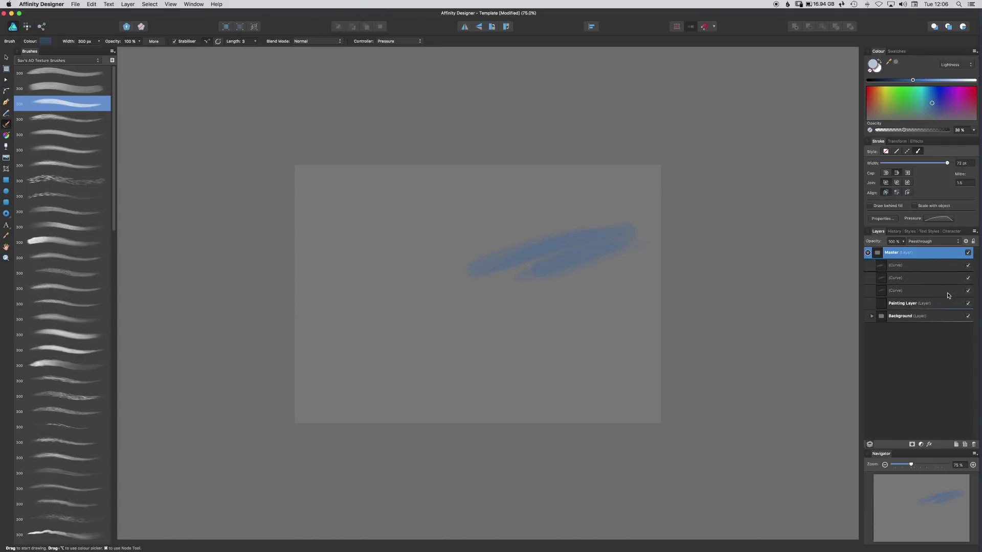
Select all four rectangles in the Background layer and view their full extent beyond the canvas
left_click(901, 318)
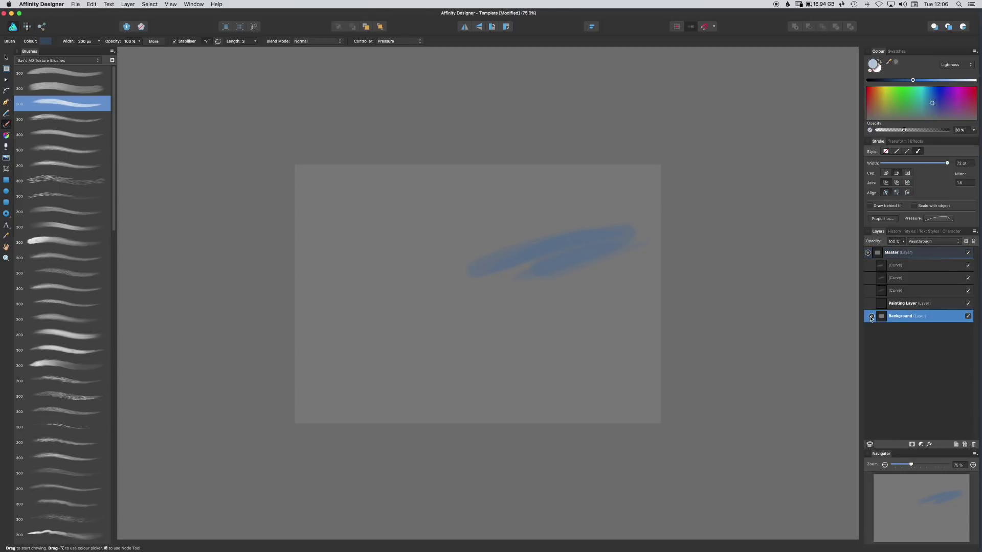
left_click(871, 316)
left_click(916, 335)
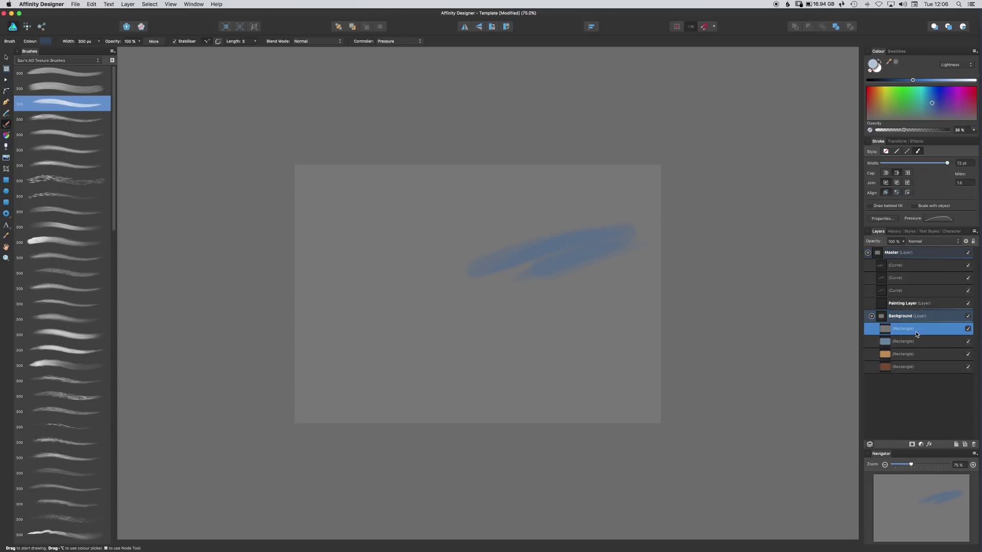
left_click(912, 367, "shift")
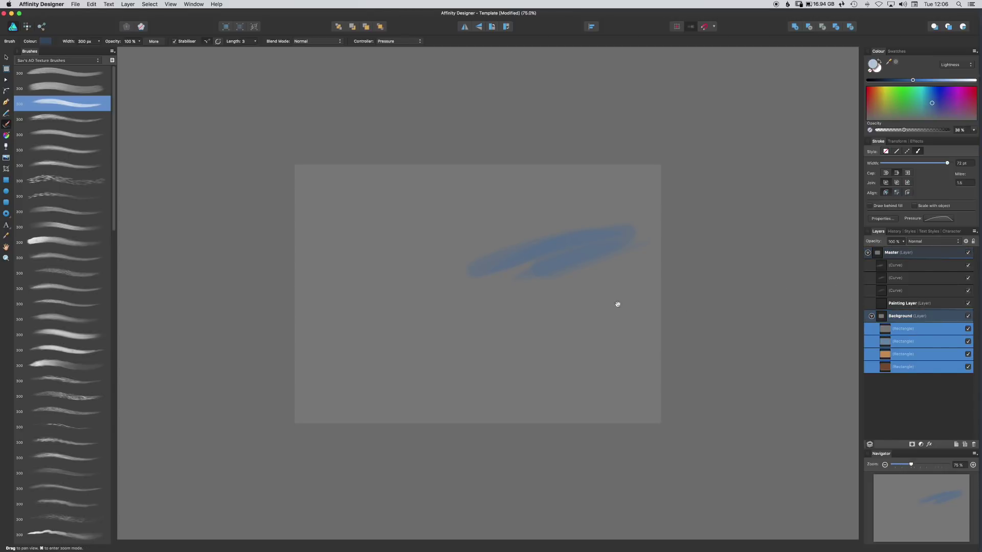
left_click(594, 305, "alt+super")
left_click(592, 305, "alt+super")
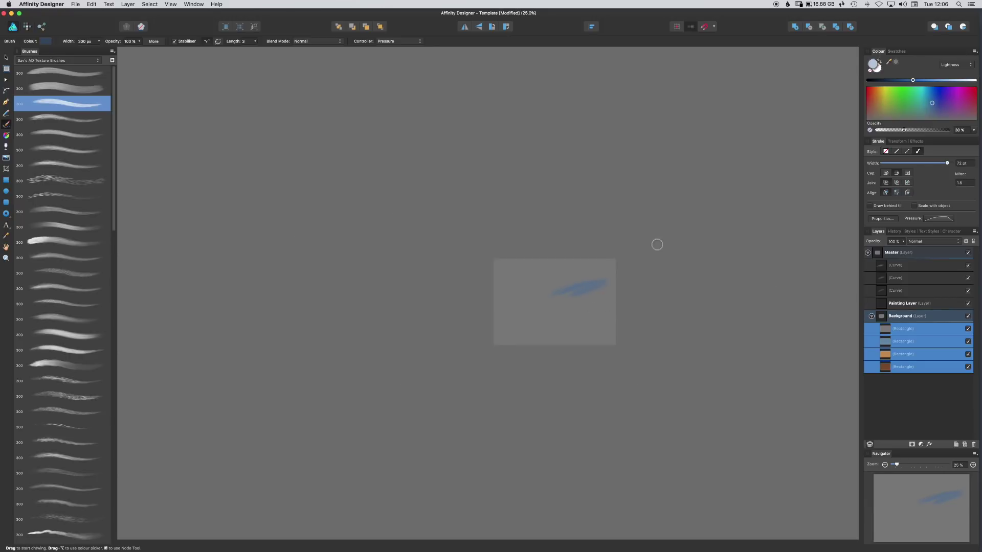
key("v")
left_click_drag(564, 287, 494, 279)
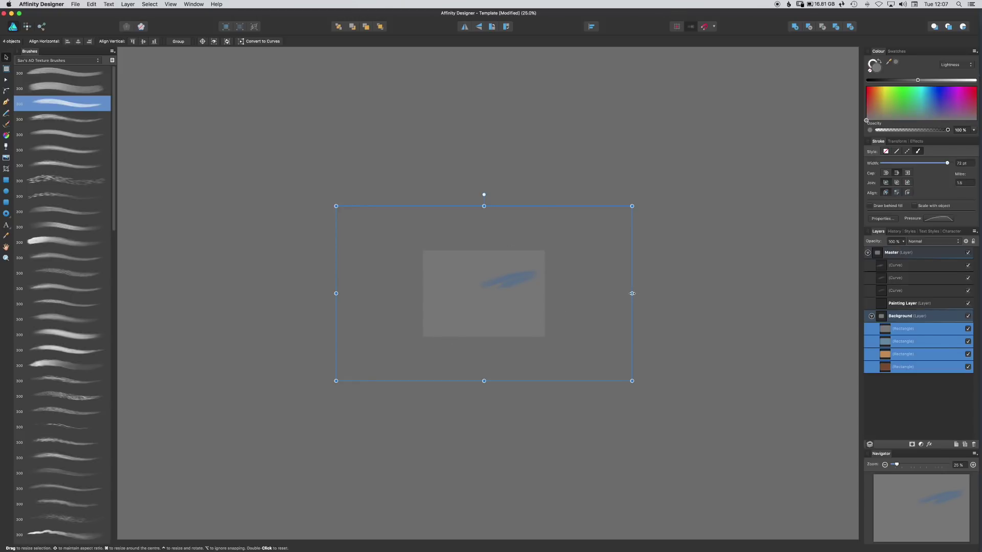
Shrink the four background rectangles to roughly the size of the canvas
left_click_drag(632, 293, 547, 293)
left_click_drag(483, 206, 483, 249)
key("z")
left_click(486, 293)
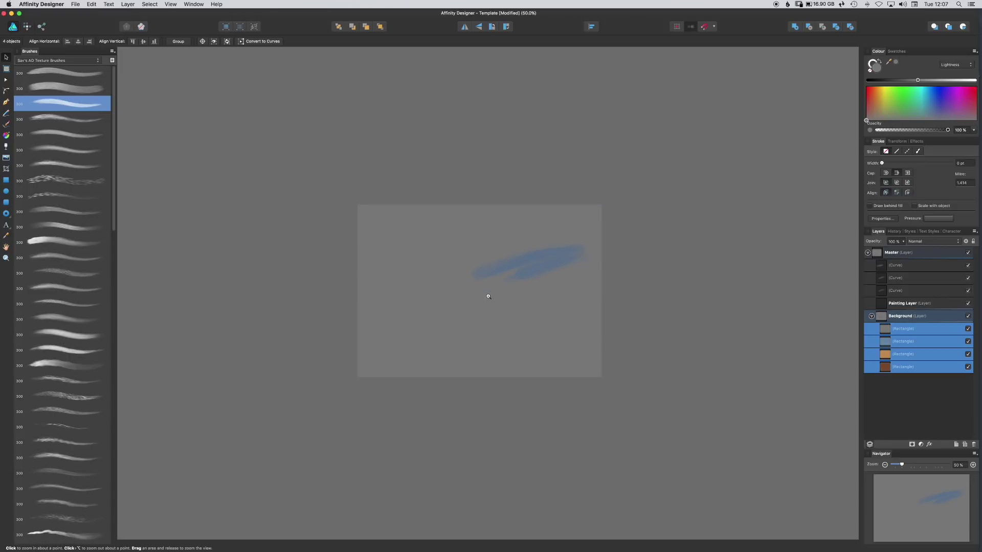
key("v")
Paint several blue strokes running past the canvas's right edge, directly above the Painting Layer
left_click(908, 292)
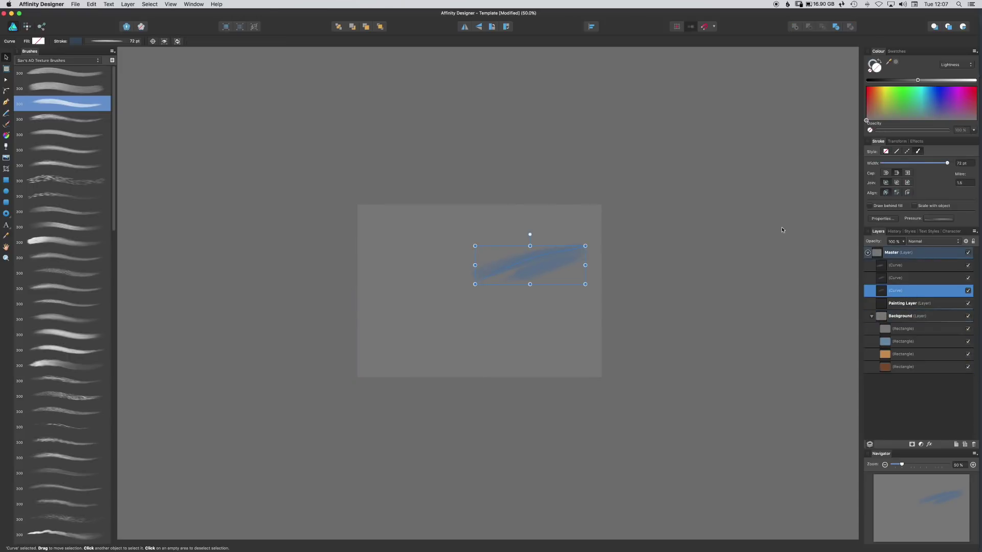
left_click(6, 124)
mouse_move(631, 263)
left_mouse_down()
mouse_move(478, 278)
mouse_move(490, 295)
left_mouse_up()
mouse_move(627, 293)
left_mouse_down()
mouse_move(493, 307)
mouse_move(506, 320)
left_mouse_up()
Inspect the overhanging strokes in outline view, and apply the second texture brush to the whole Master layer
left_click(6, 79)
left_click(254, 26)
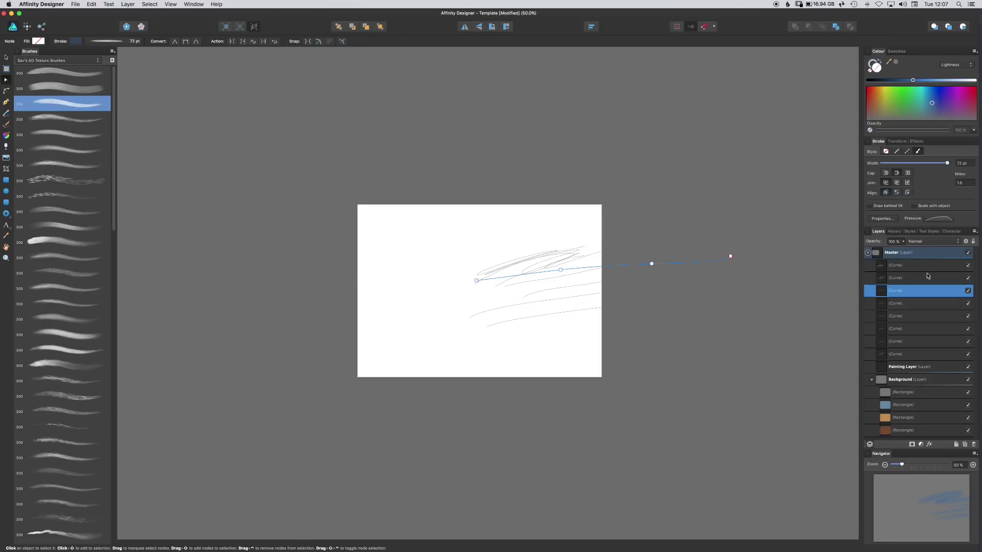
left_click(917, 258)
left_click(61, 89)
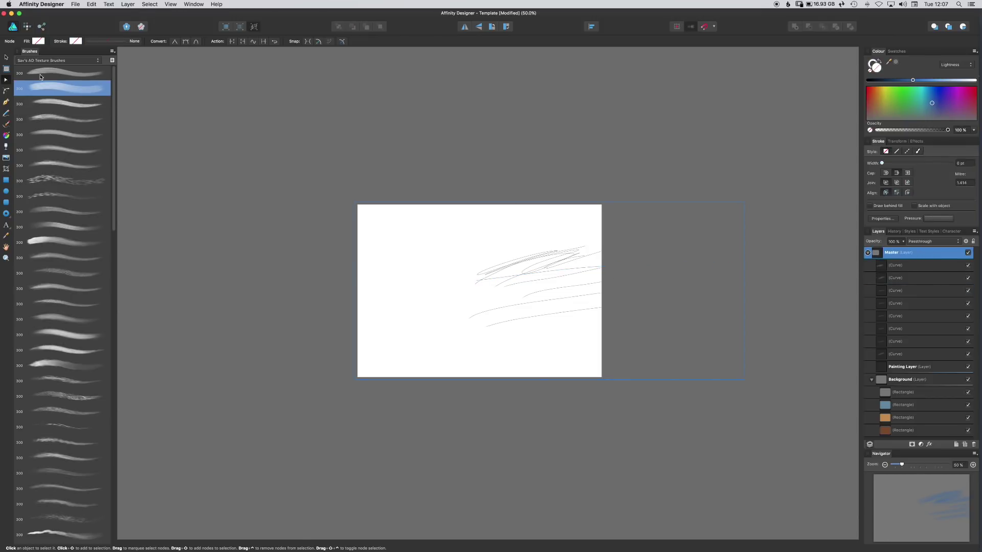
double_click(892, 253)
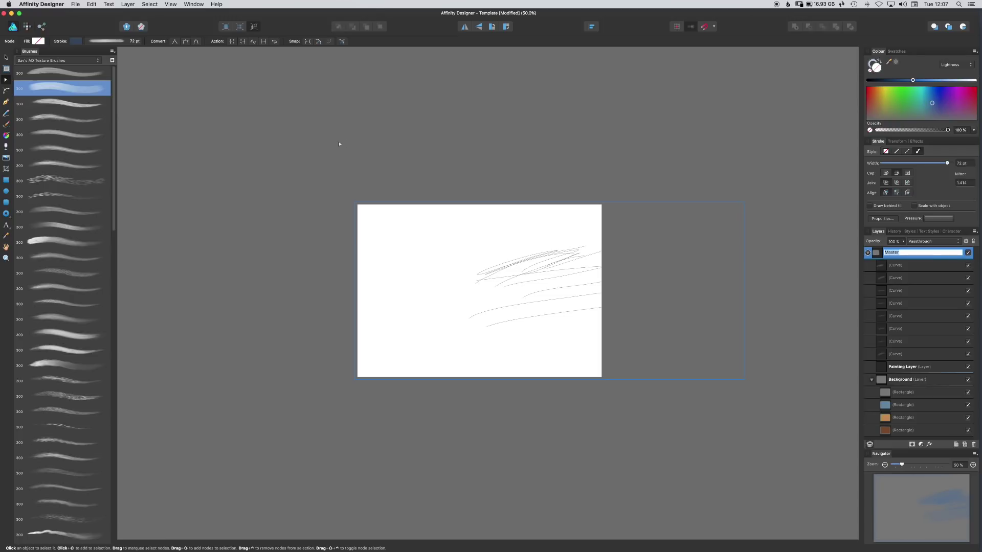
left_click(7, 57)
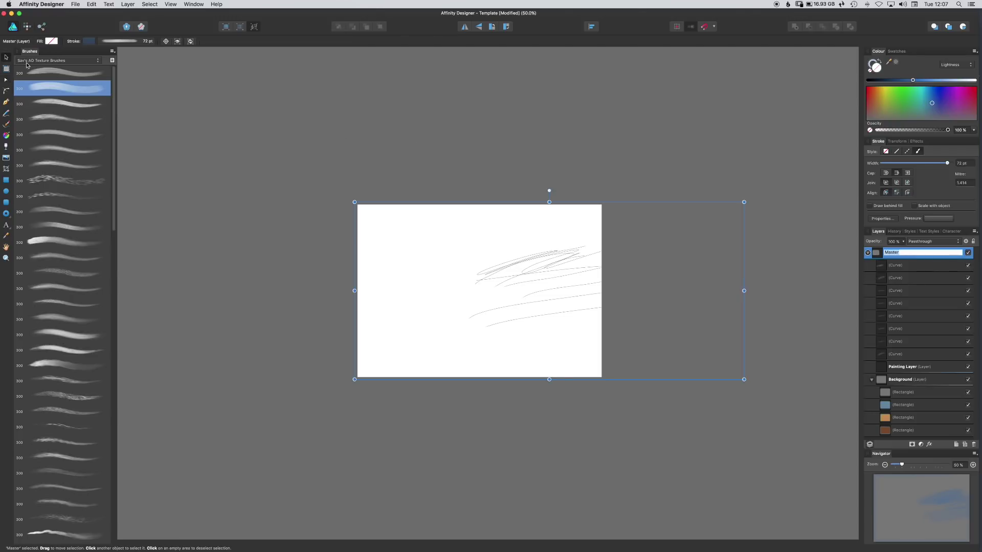
left_click(254, 27)
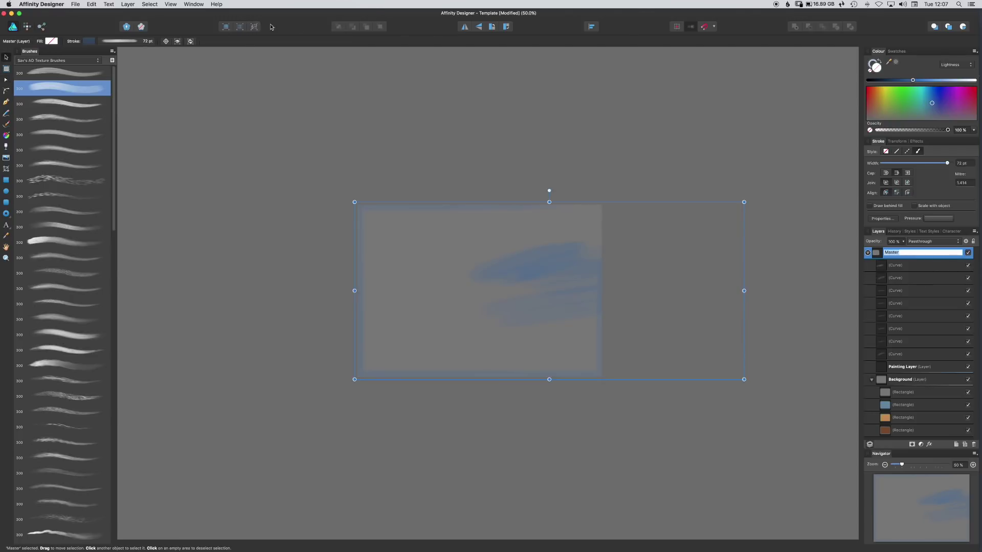
Flip the Master layer horizontally back and forth with the reduced background and overhanging strokes
left_click(464, 28)
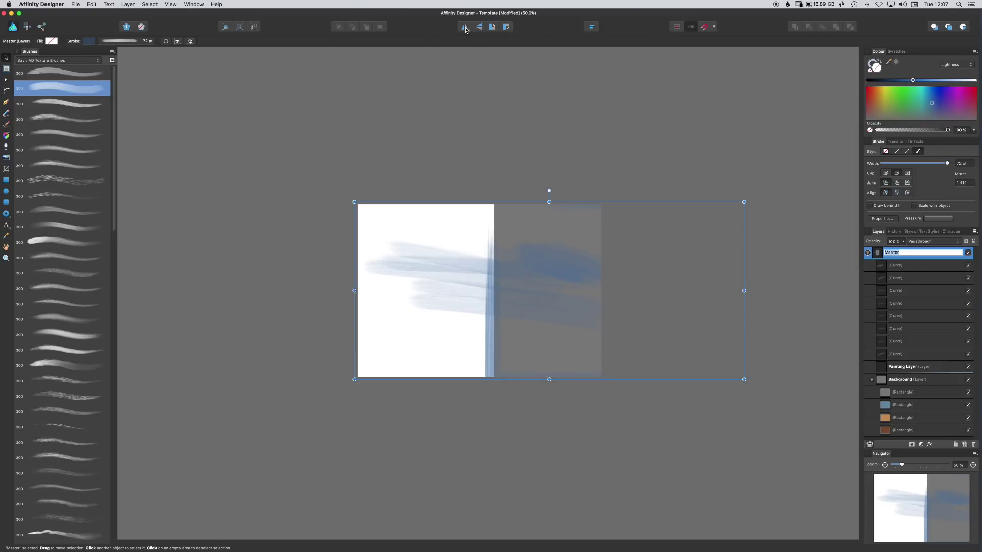
left_click(464, 28)
left_click(465, 28)
left_click(463, 27)
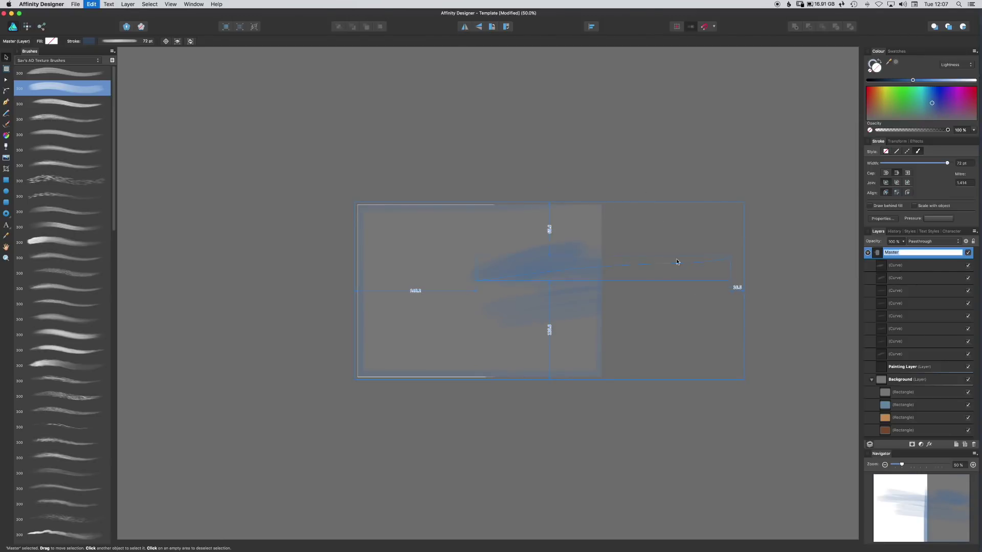
Undo the flips, the overhanging strokes and the shrinking of the background rectangles
key("super+z")
key("super+z")
key("super+z")
key("super+z")
key("super+z")
key("super+z")
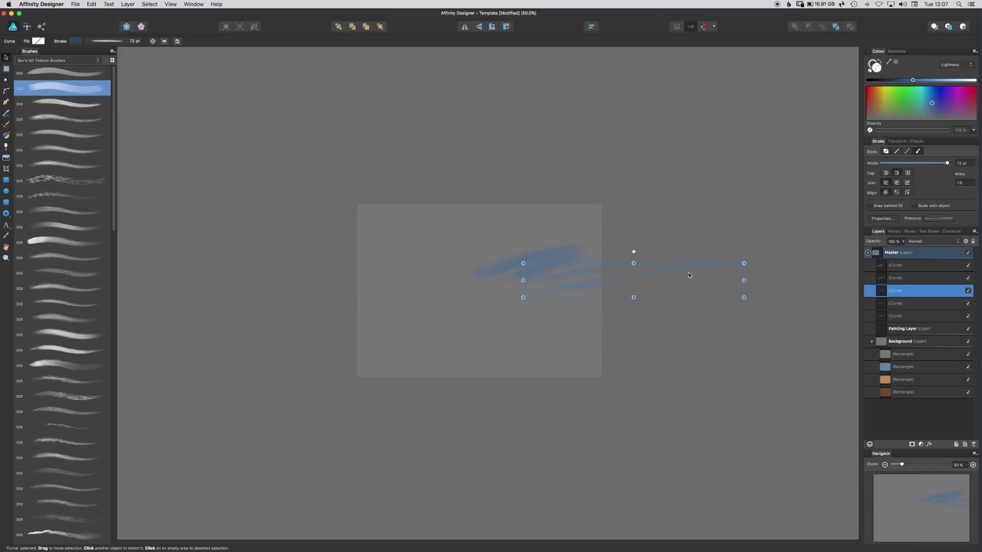
key("super+z")
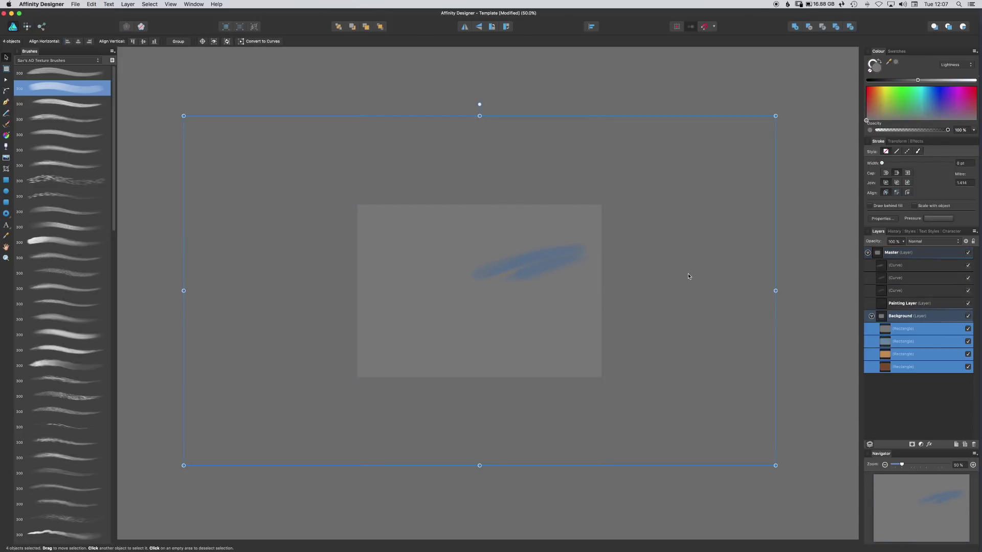
Select individual background rectangles and the Background layer to compare their extent with the canvas
left_click(905, 331)
left_click(904, 341)
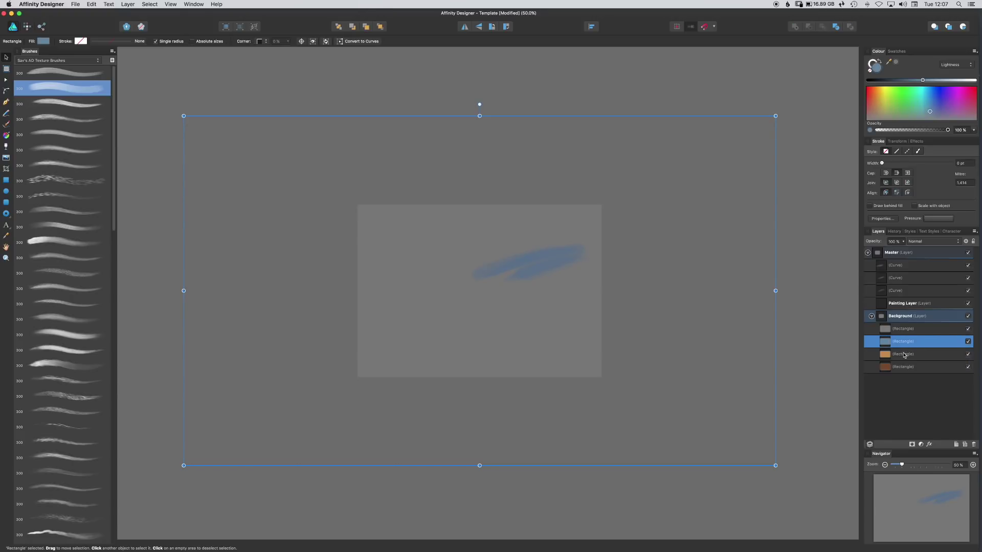
left_click(904, 354)
key("super+0")
left_click(900, 331)
left_click(899, 317)
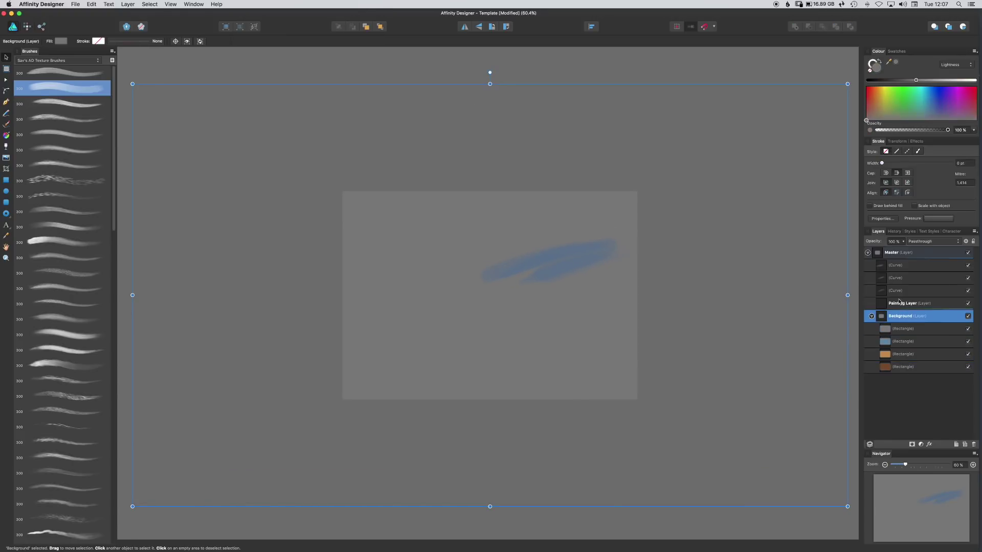
Flip the whole Master layer horizontally several times to check the composition, ending in its original orientation
left_click(900, 254)
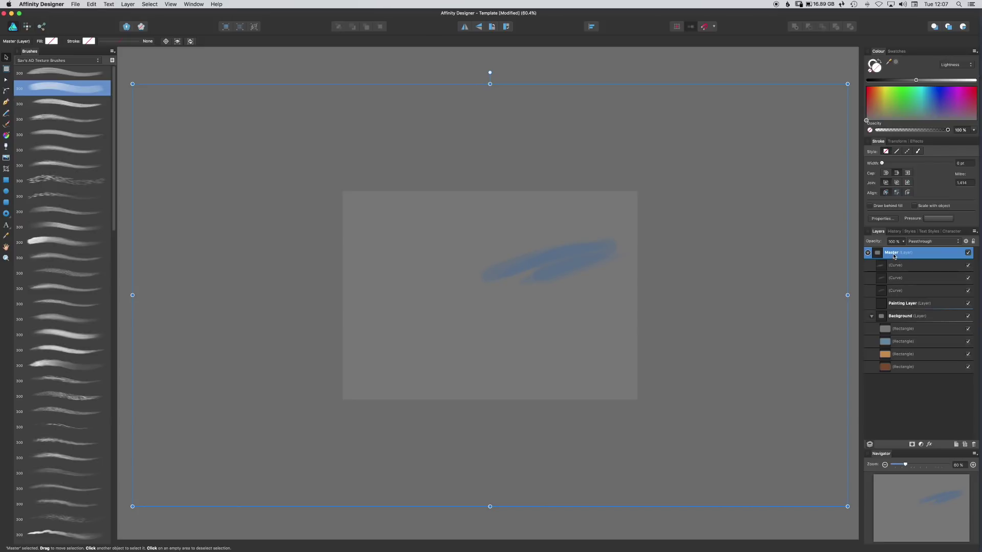
left_click(464, 28)
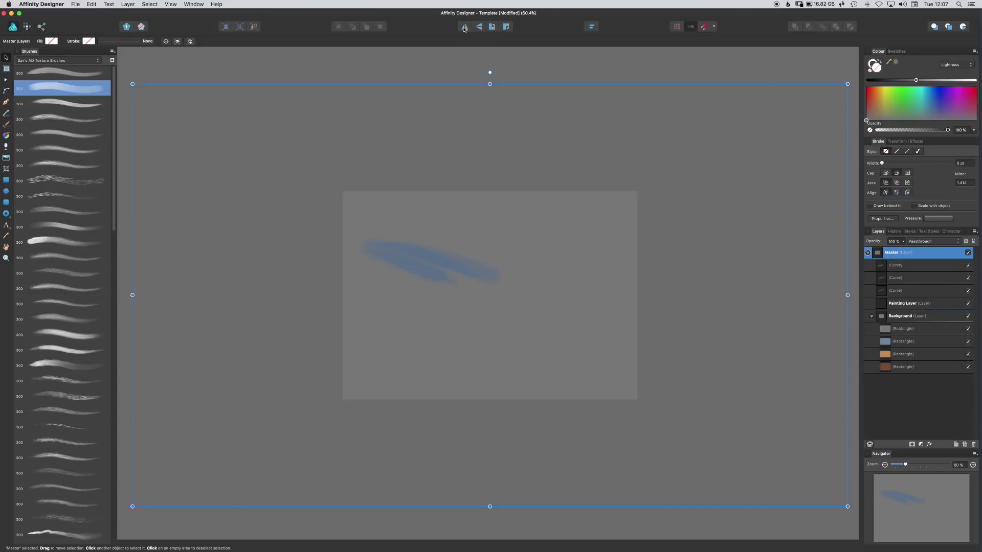
left_click(464, 28)
left_click(464, 28)
left_click(463, 28)
left_click(464, 28)
left_click(464, 28)
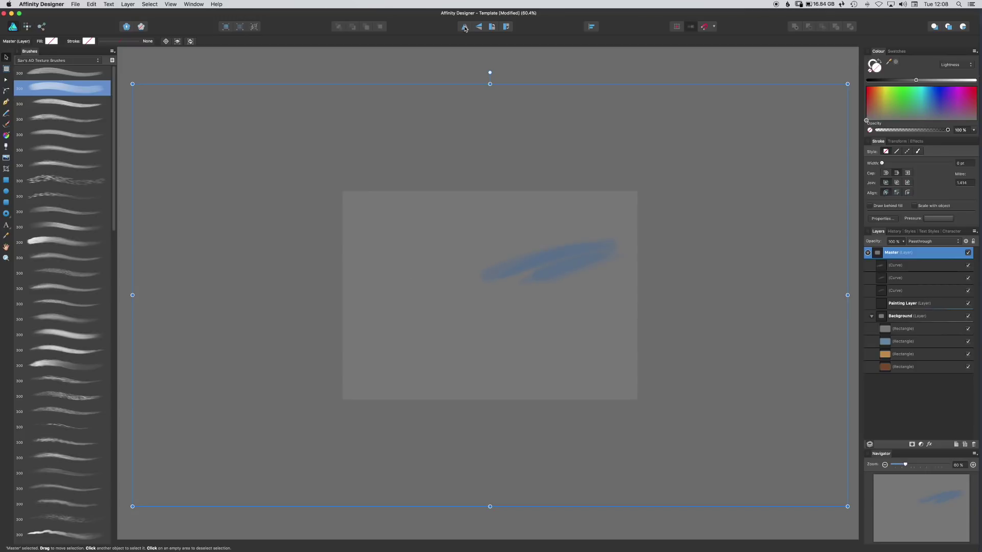
Delete the three blue strokes from the Master layer
left_click(917, 266)
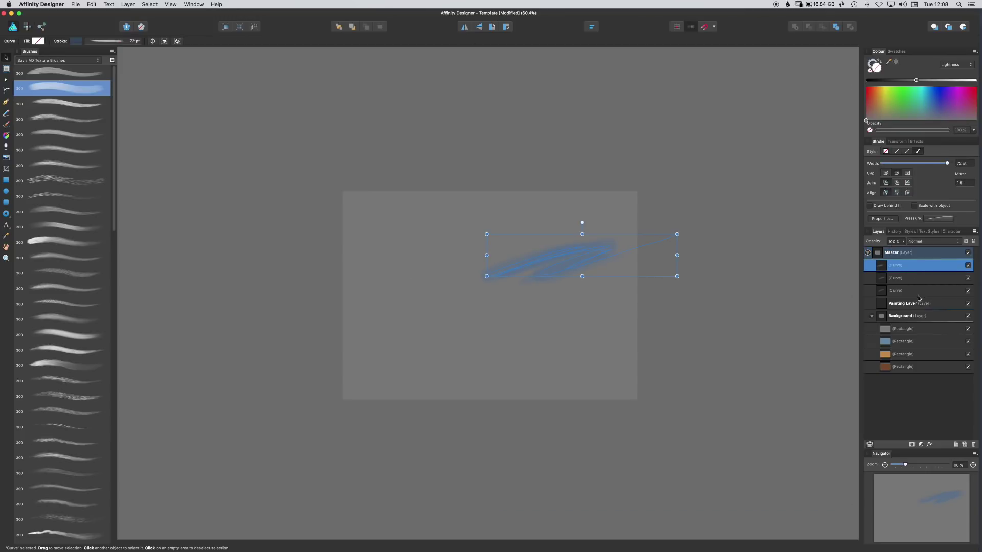
left_click(920, 291, "shift")
left_click(974, 444)
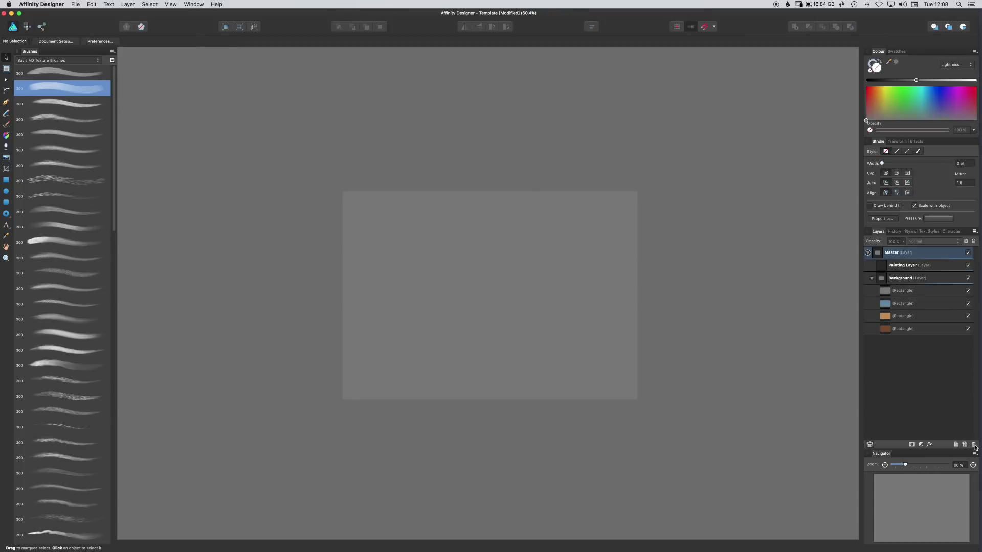
Make the Painting Layer active, with the first texture brush and a mid-grey fill colour
left_click(921, 267)
left_click(871, 278)
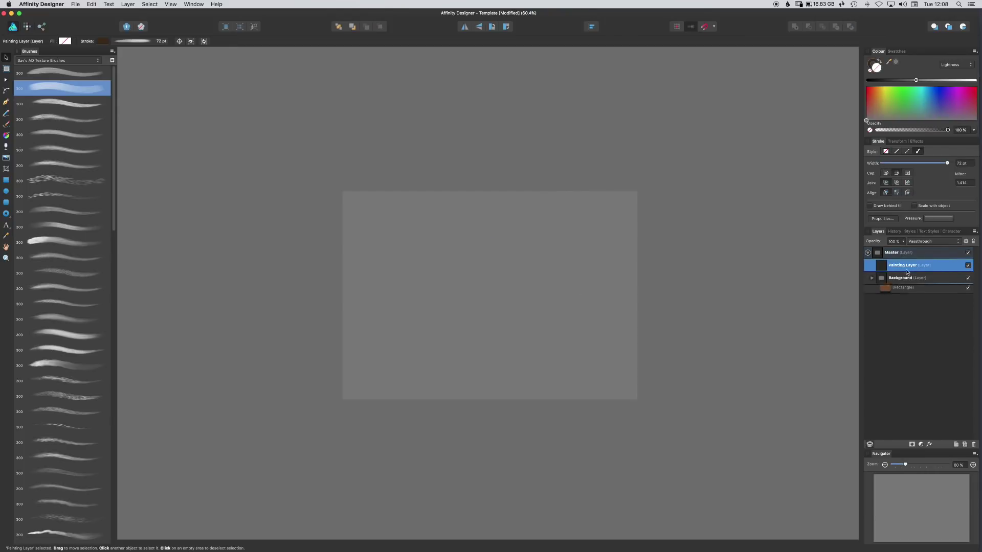
left_click(69, 74)
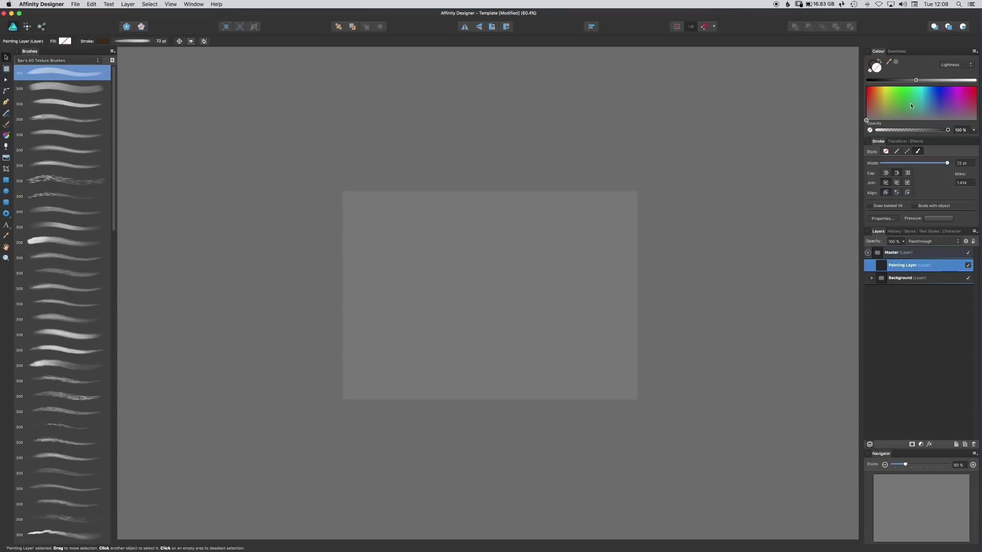
left_click_drag(916, 81, 910, 81)
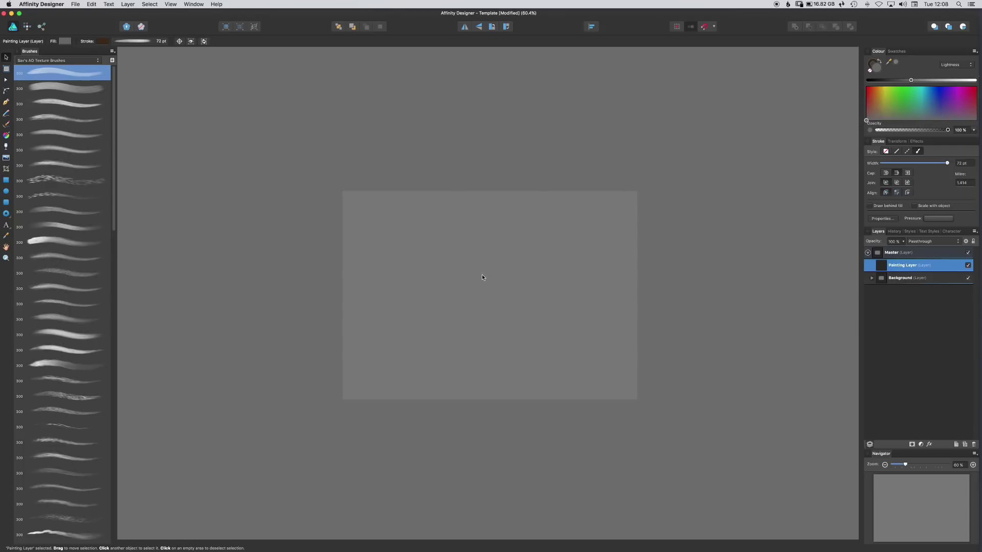
Try a blue scribble in the canvas's upper-left area with the Vector Brush, and undo it
left_click(7, 124)
mouse_move(423, 225)
left_mouse_down()
mouse_move(379, 256)
mouse_move(472, 242)
left_mouse_up()
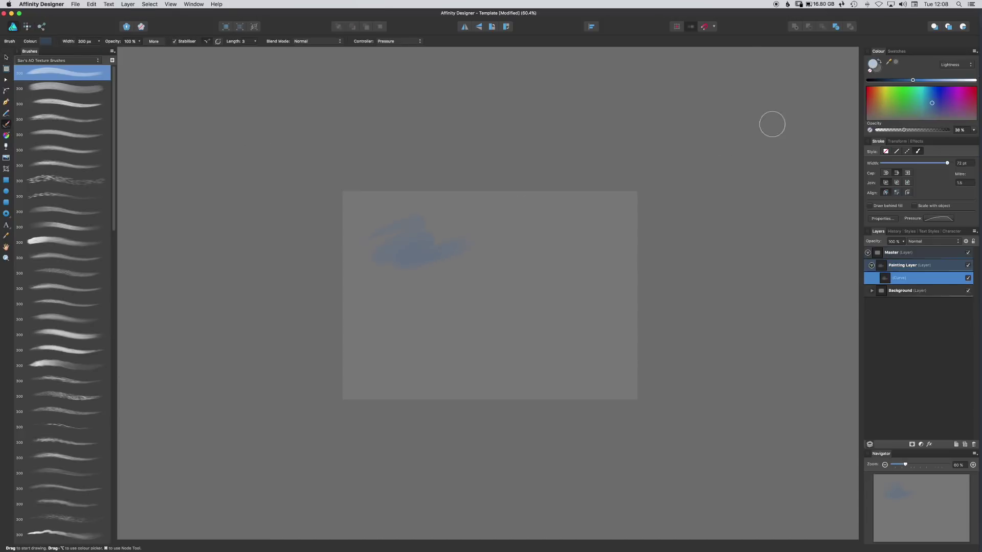
key("super+z")
Paint a short black stroke on the Painting Layer and set the brush controller to None
left_click_drag(377, 269, 471, 237)
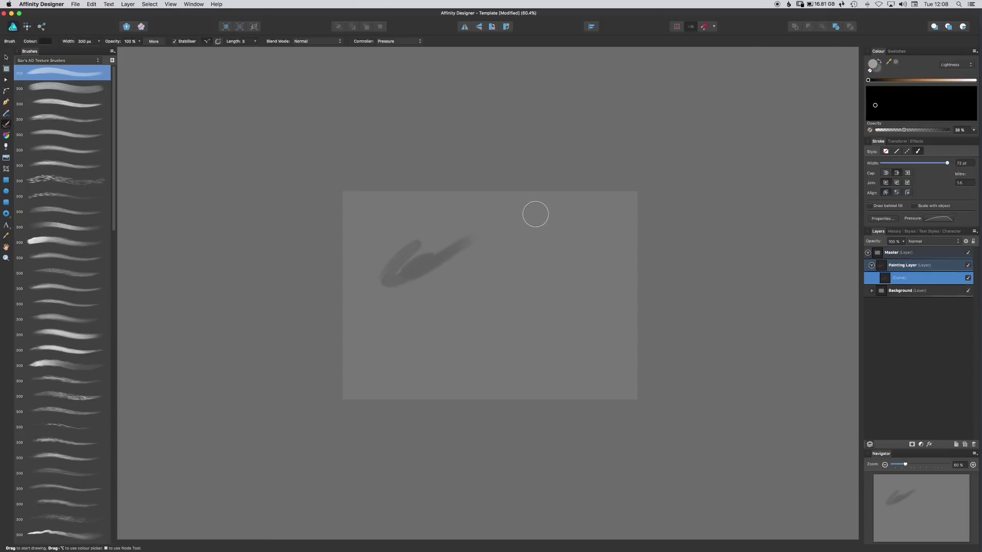
left_click(396, 42)
left_click(388, 54)
Paint five overlapping black strokes across the upper half of the canvas with the first texture brush
left_click_drag(383, 271, 519, 251)
left_click_drag(457, 251, 529, 238)
left_click_drag(471, 264, 537, 252)
left_click_drag(487, 269, 545, 256)
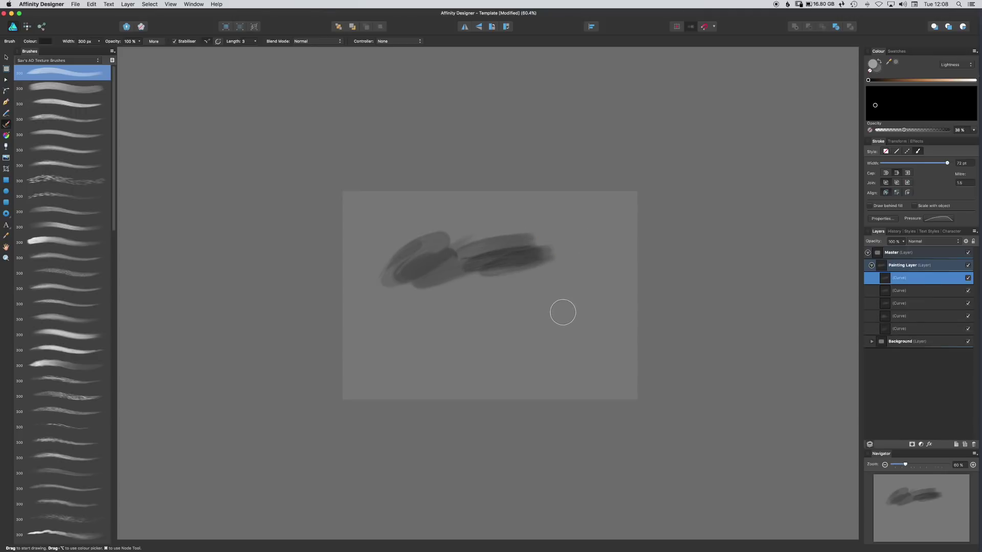
left_click_drag(451, 236, 548, 214)
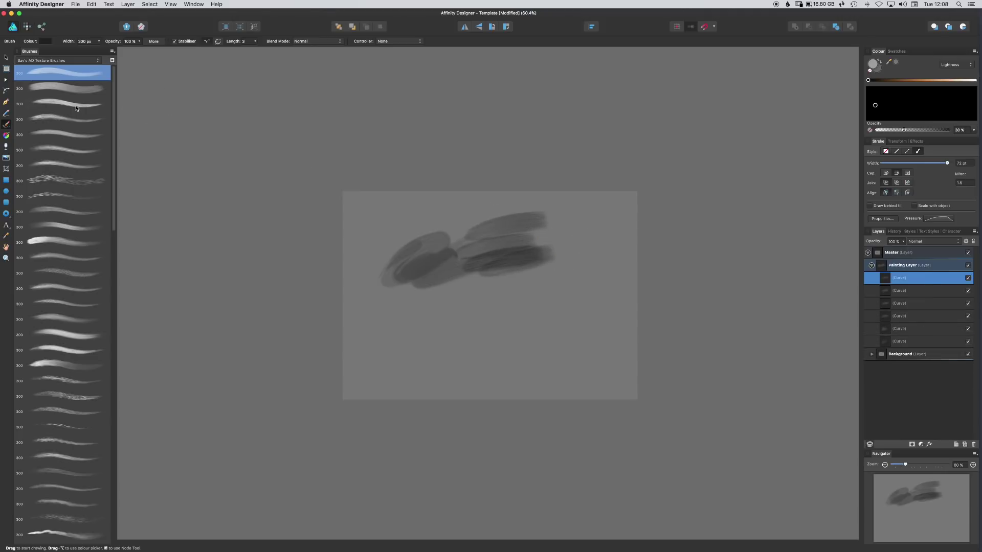
Paint long, loose black strokes over most of the canvas with the third texture brush
left_click(54, 103)
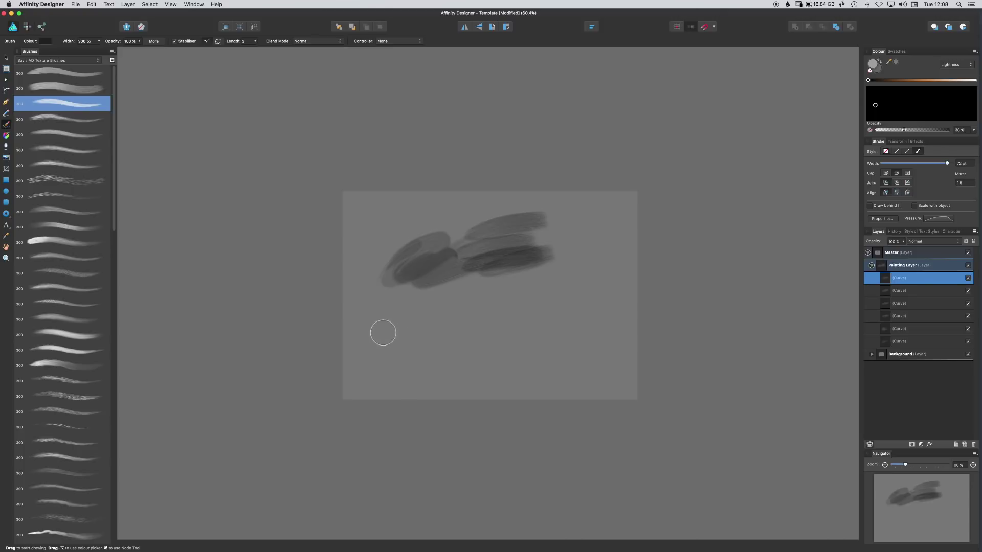
mouse_move(412, 306)
left_mouse_down()
mouse_move(490, 282)
mouse_move(404, 335)
mouse_move(584, 296)
mouse_move(460, 337)
mouse_move(629, 286)
mouse_move(485, 266)
mouse_move(736, 262)
left_mouse_up()
mouse_move(591, 271)
left_mouse_down()
mouse_move(471, 305)
mouse_move(526, 308)
mouse_move(491, 312)
left_mouse_up()
mouse_move(366, 356)
left_mouse_down()
mouse_move(465, 309)
mouse_move(353, 296)
left_mouse_up()
mouse_move(341, 246)
left_mouse_down()
mouse_move(468, 221)
mouse_move(421, 214)
mouse_move(478, 210)
mouse_move(437, 225)
mouse_move(590, 214)
left_mouse_up()
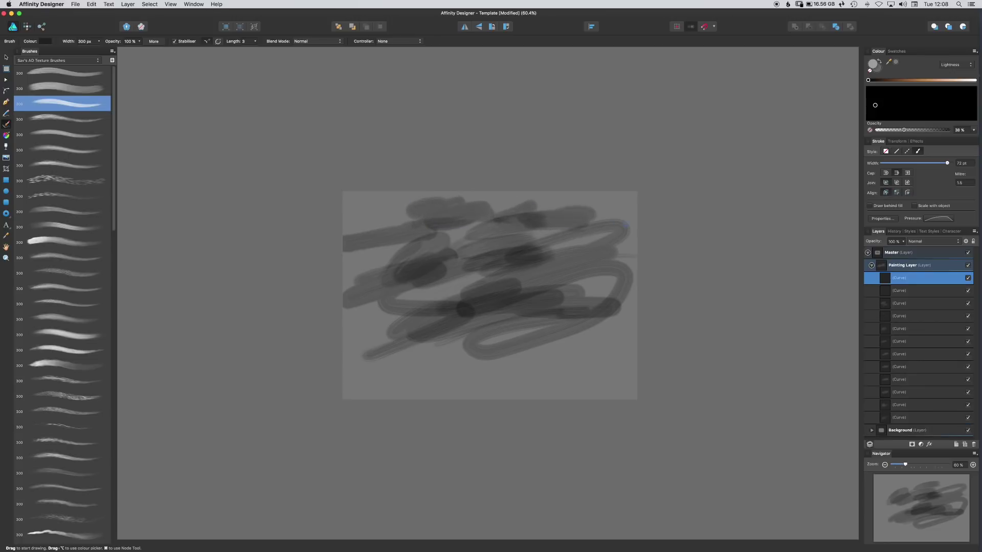
Undo all the black strokes on the Painting Layer
key("super+z")
key("super+z")
key("super+z")
key("super+z")
key("super+z")
key("super+z")
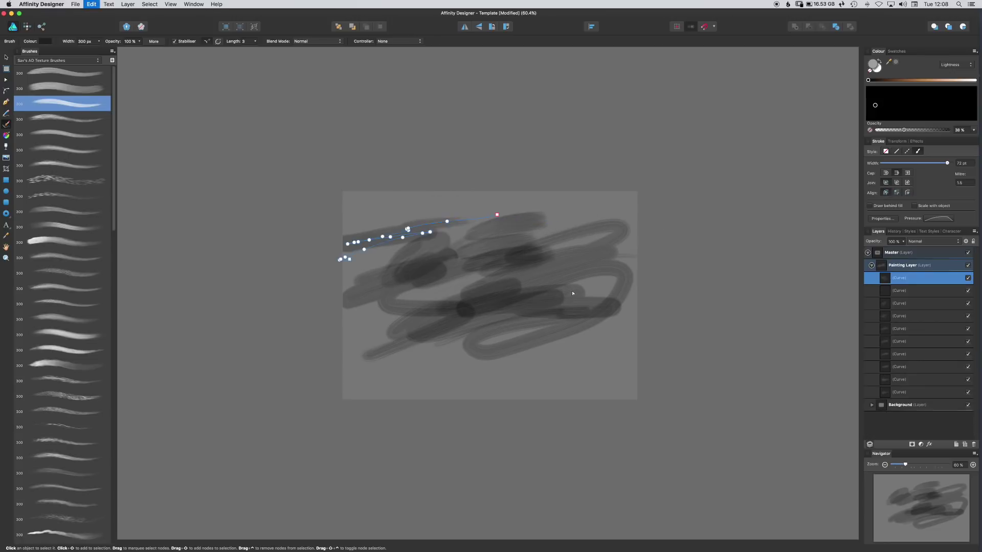
key("super+z")
key("super+z")
key("super+z")
key("super+z")
key("super+z")
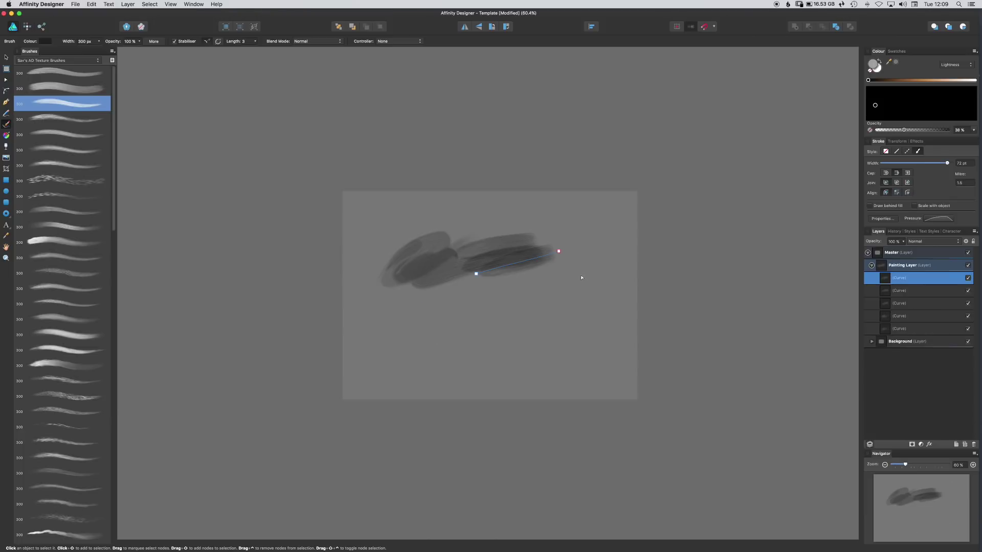
key("super+z")
key("super+z")
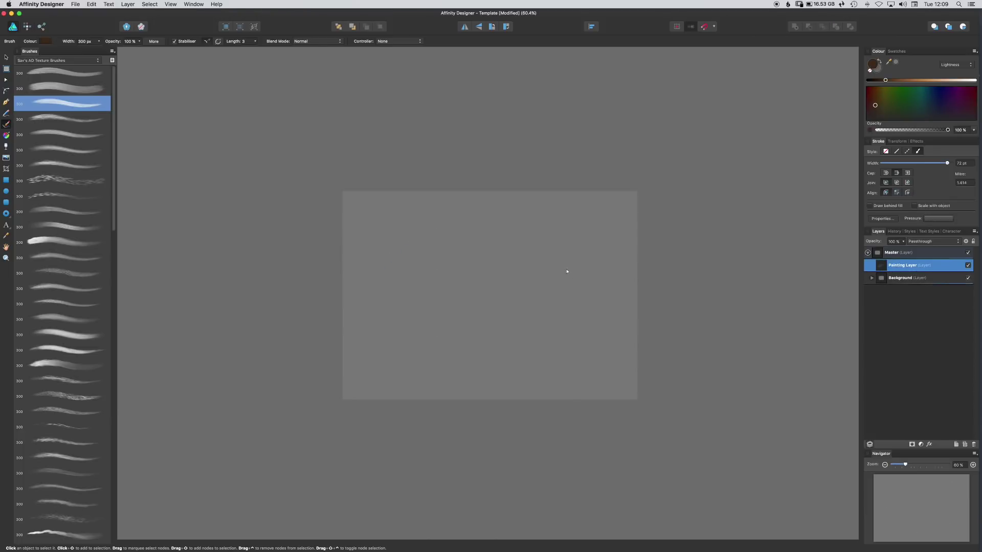
Paint two long zigzag black strokes on the Painting Layer and overlap shorter black strokes over the canvas's upper right area
mouse_move(407, 260)
left_mouse_down()
mouse_move(470, 248)
mouse_move(387, 305)
mouse_move(607, 252)
left_mouse_up()
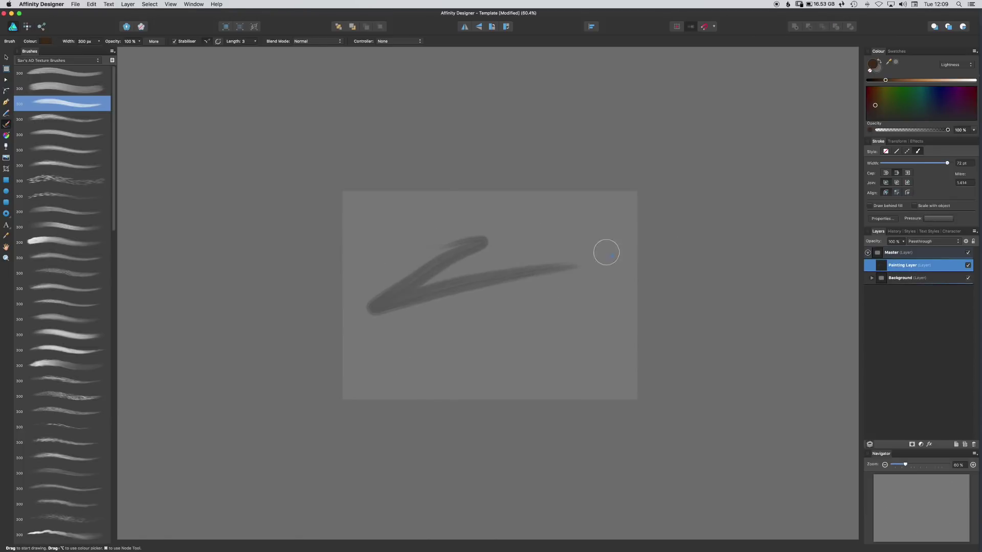
mouse_move(398, 334)
left_mouse_down()
mouse_move(394, 358)
mouse_move(618, 318)
left_mouse_up()
mouse_move(491, 238)
left_mouse_down()
mouse_move(574, 222)
mouse_move(603, 232)
mouse_move(519, 256)
left_mouse_up()
left_click_drag(532, 253, 501, 266)
left_click_drag(603, 248, 532, 258)
left_click_drag(558, 256, 496, 276)
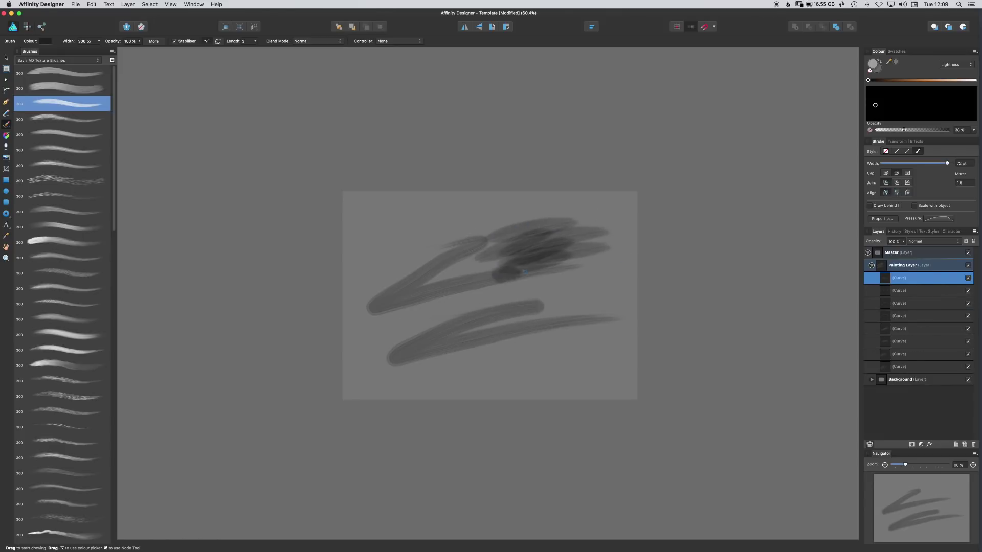
left_click_drag(603, 258, 519, 271)
left_click_drag(544, 271, 483, 286)
left_click_drag(598, 271, 529, 281)
left_click_drag(555, 279, 480, 299)
left_click_drag(593, 284, 516, 294)
left_click_drag(499, 297, 601, 284)
Paint vertical black strokes in the middle of the canvas and long diagonal ones sweeping down to the lower left
mouse_move(527, 228)
left_mouse_down()
mouse_move(392, 280)
mouse_move(470, 225)
left_mouse_up()
mouse_move(452, 251)
left_mouse_down()
mouse_move(466, 221)
mouse_move(463, 295)
left_mouse_up()
mouse_move(470, 233)
left_mouse_down()
mouse_move(482, 308)
mouse_move(488, 233)
mouse_move(477, 337)
left_mouse_up()
left_click_drag(489, 297, 552, 240)
mouse_move(565, 238)
left_mouse_down()
mouse_move(540, 284)
mouse_move(428, 333)
left_mouse_up()
mouse_move(548, 308)
left_mouse_down()
mouse_move(425, 332)
mouse_move(416, 344)
left_mouse_up()
left_click_drag(527, 342, 403, 339)
mouse_move(535, 305)
left_mouse_down()
mouse_move(431, 329)
mouse_move(526, 314)
mouse_move(567, 273)
left_mouse_up()
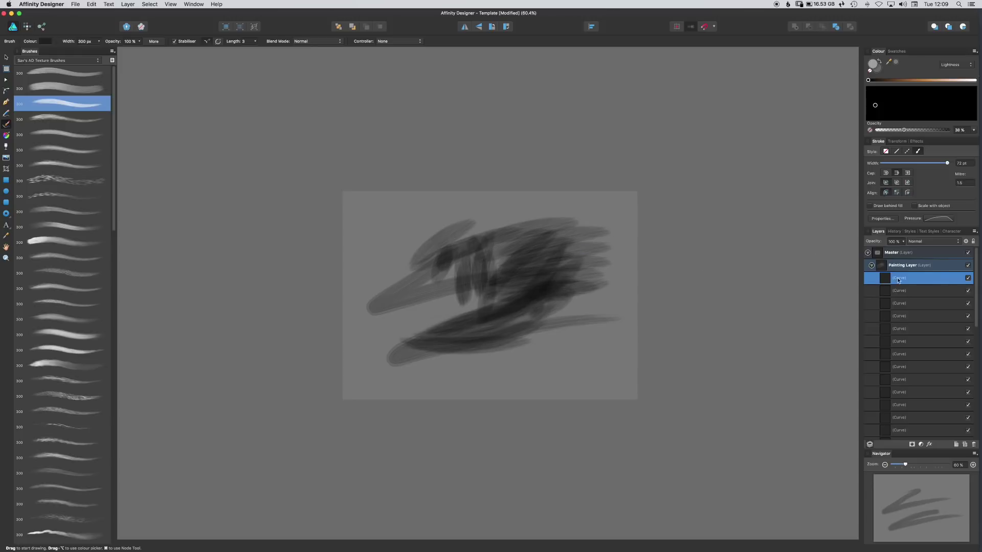
Select all the stroke curves in the Painting Layer and group them
left_click_drag(975, 287, 977, 407)
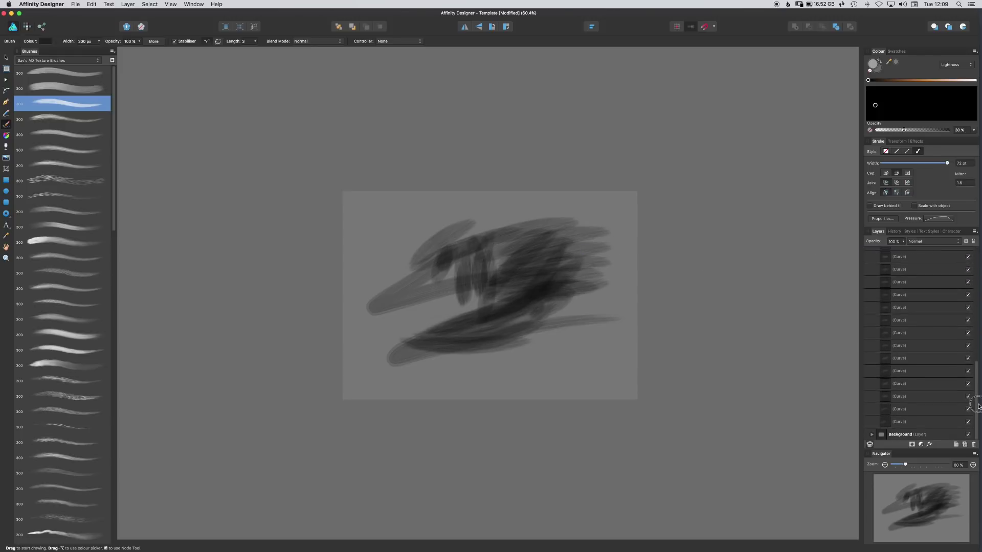
left_click(920, 421, "shift")
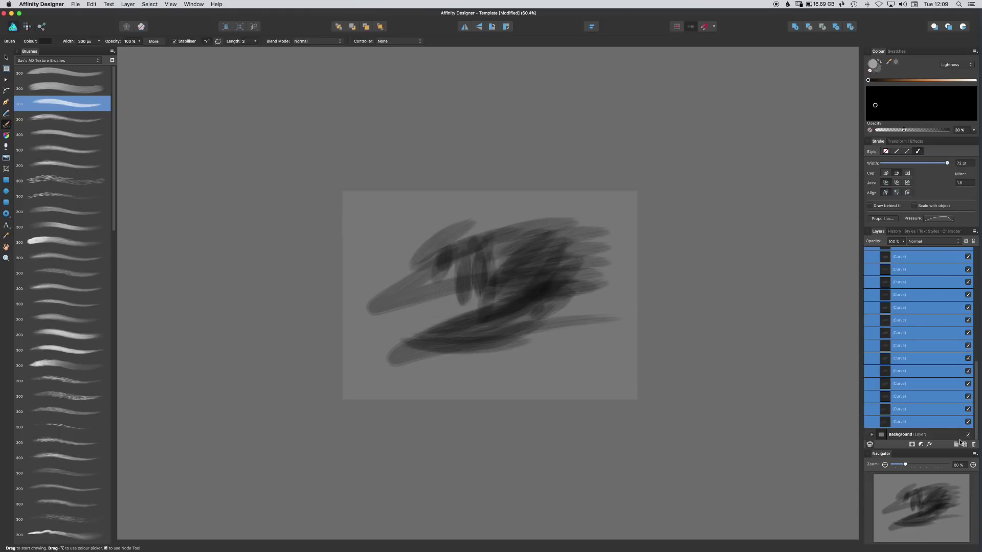
key("super")
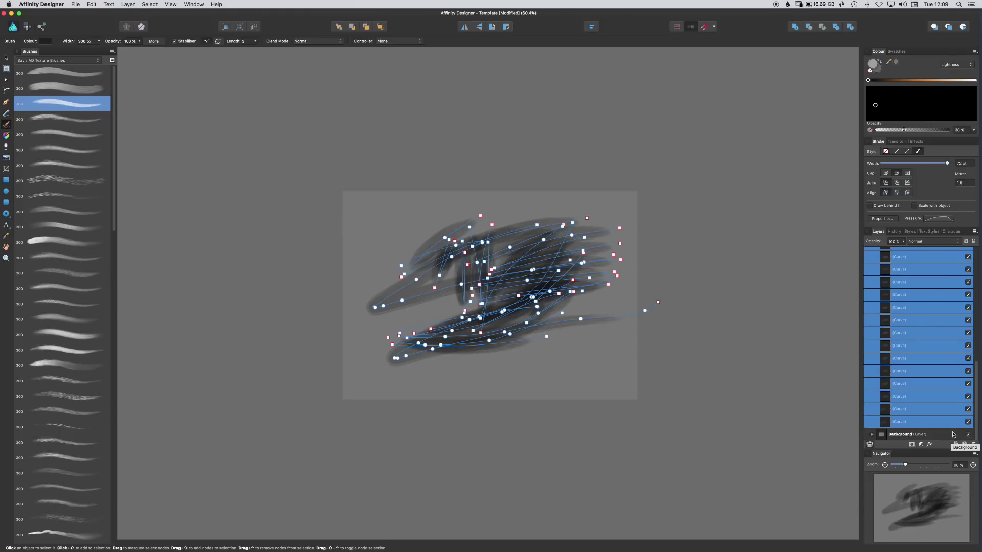
key("super+g")
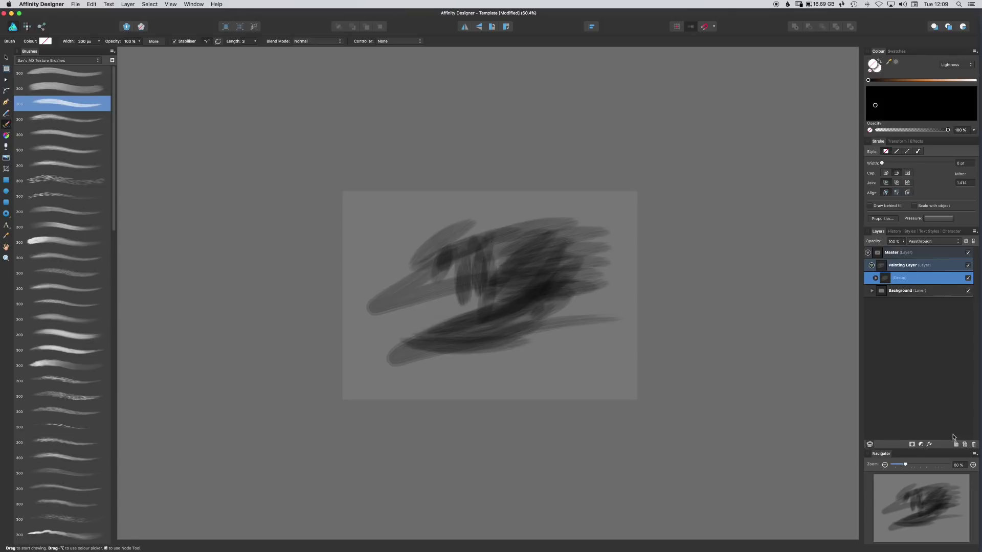
Add a new layer above the group inside the Painting Layer and paint overlapping orange strokes over the dark area
left_click(955, 444)
left_click_drag(891, 273, 887, 280)
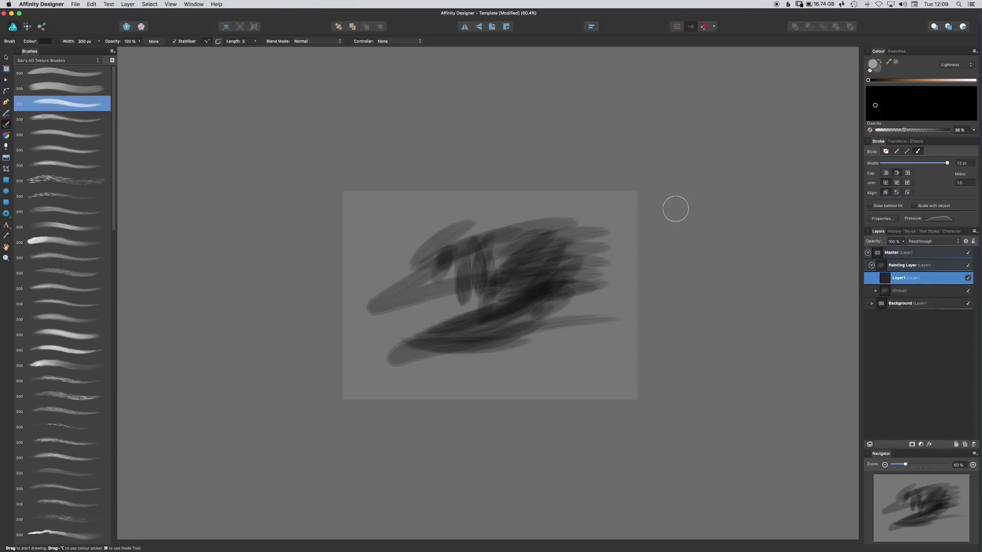
left_click(914, 79)
mouse_move(540, 223)
left_mouse_down()
mouse_move(574, 241)
mouse_move(515, 274)
left_mouse_up()
left_click_drag(560, 251, 511, 290)
mouse_move(514, 256)
left_mouse_down()
mouse_move(510, 289)
mouse_move(516, 281)
left_mouse_up()
left_click_drag(534, 254, 524, 282)
Zoom in on the orange strokes, switch to outline view and examine the nodes of one stroke's curve
key("space")
scroll(537, 274, "up", 15)
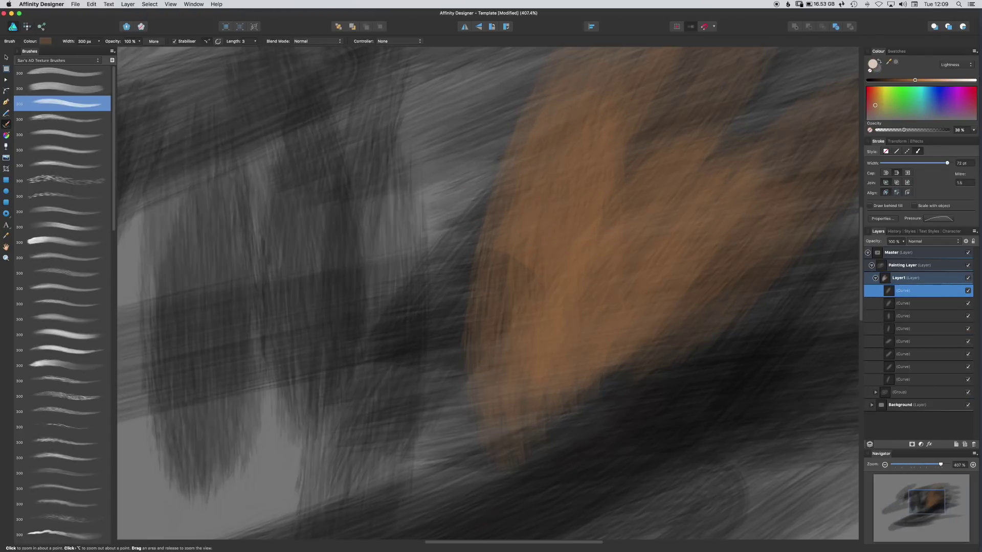
key("super+y")
key("a")
left_click(492, 303)
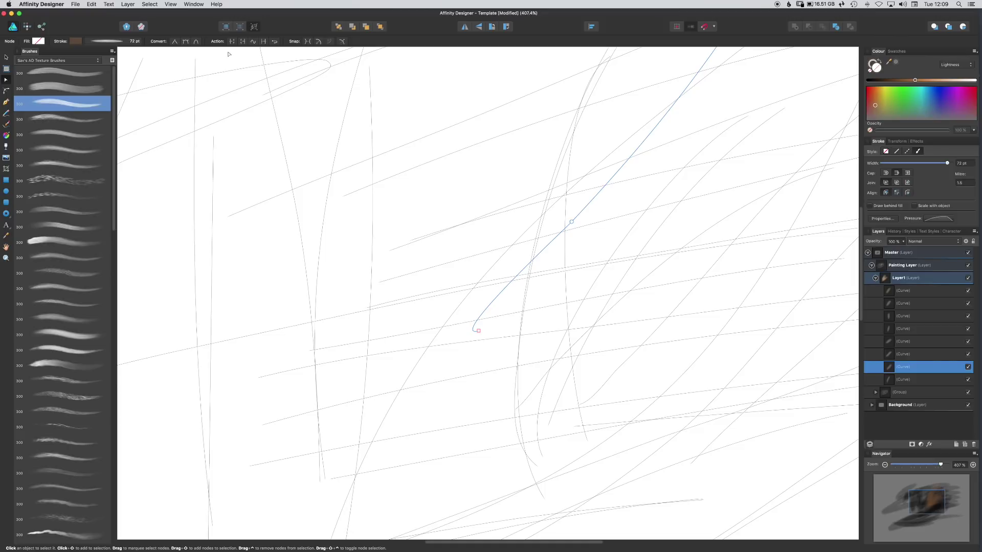
Set the brush stabiliser length to 13 and paint a curved stroke across the outlined orange strokes
left_click(6, 126)
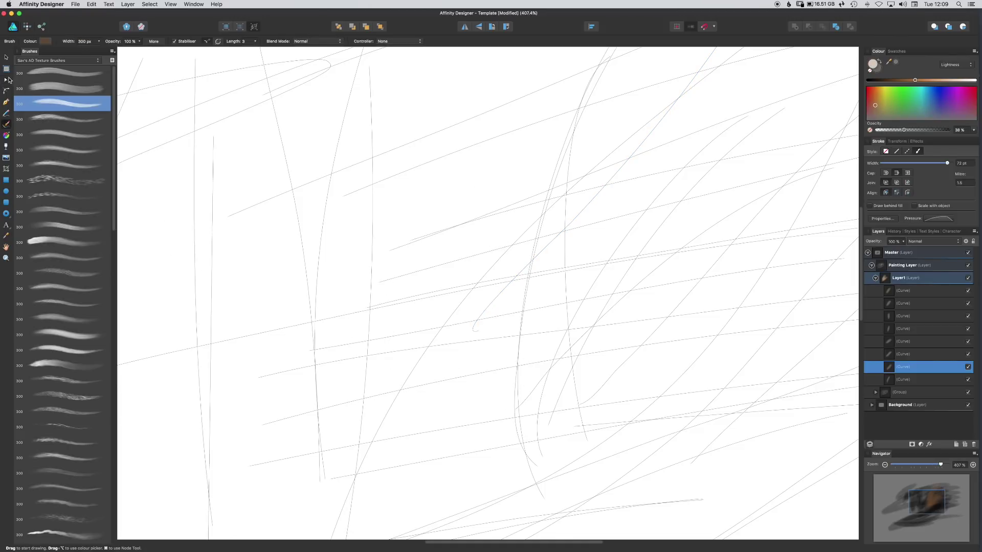
left_click(8, 79)
left_click(6, 124)
left_click(252, 42)
left_click_drag(228, 42, 231, 44)
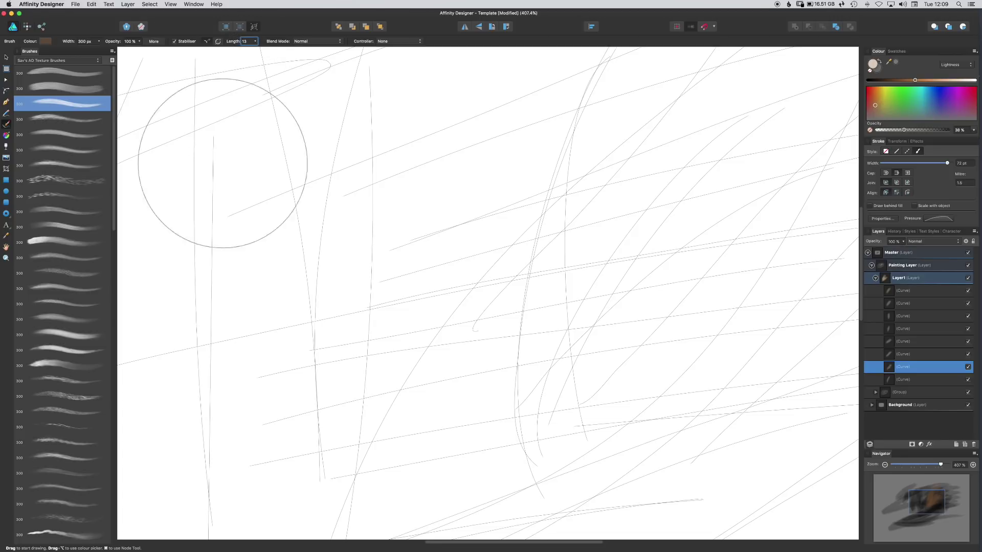
left_click_drag(511, 189, 604, 335)
left_click(575, 302, "alt+super")
left_click(576, 302, "alt+super")
left_click(576, 302, "alt+super")
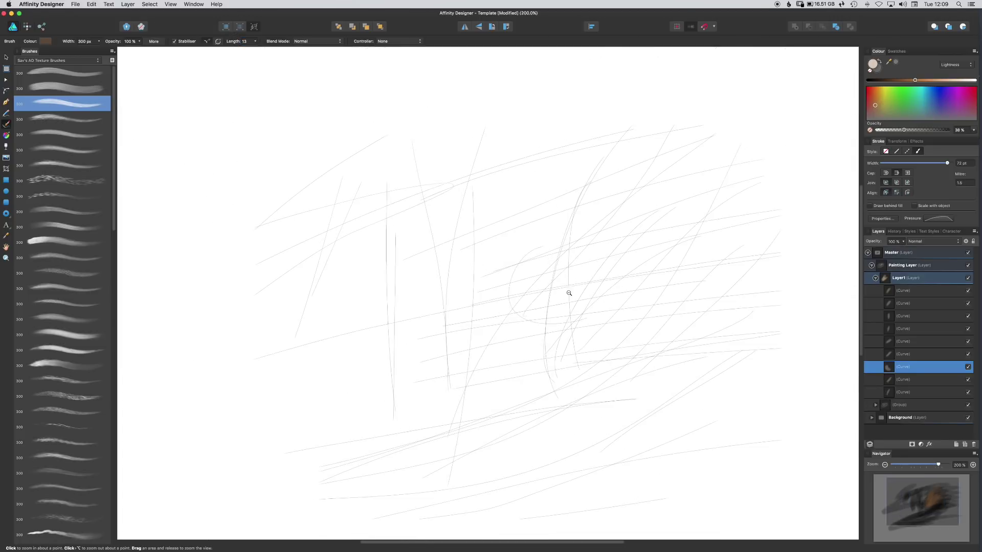
Leave outline view and paint diagonal orange strokes along the right edge of the dark strokes
left_click(254, 27)
left_click(477, 238, "alt")
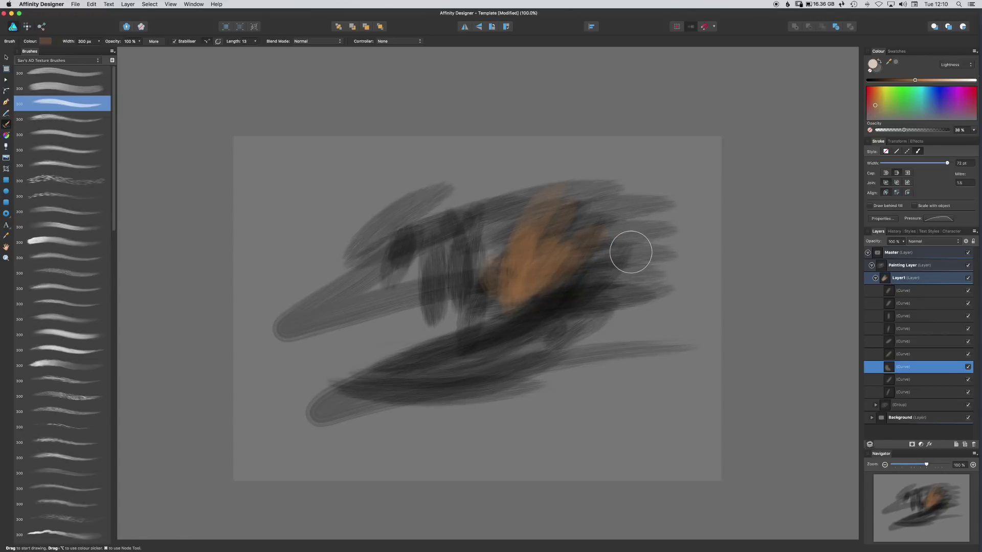
mouse_move(665, 240)
left_mouse_down()
mouse_move(577, 309)
mouse_move(677, 237)
mouse_move(666, 257)
mouse_move(549, 307)
left_mouse_up()
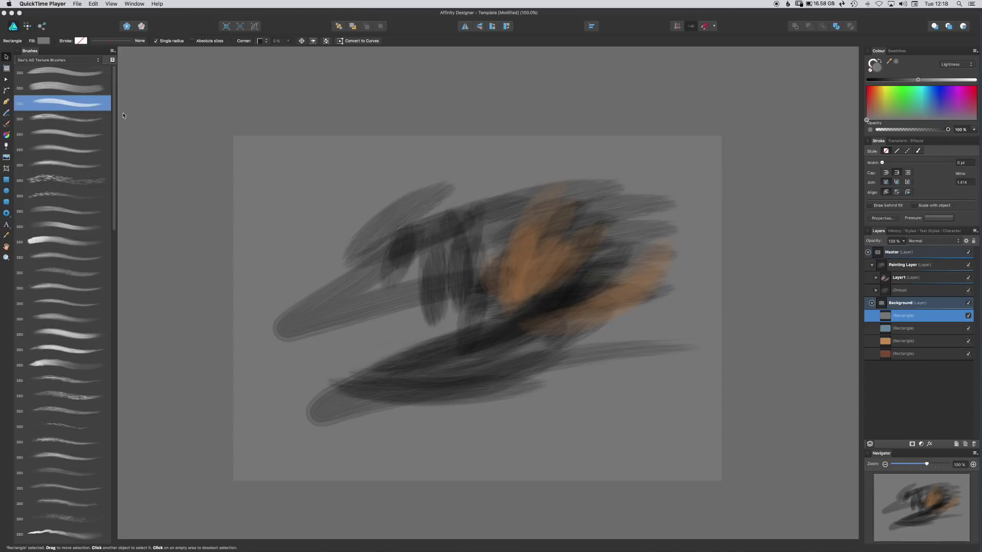
Set the brush colour's opacity to 41% and paint diagonal orange strokes below the right-hand orange patch on the Background layer
left_click(7, 123)
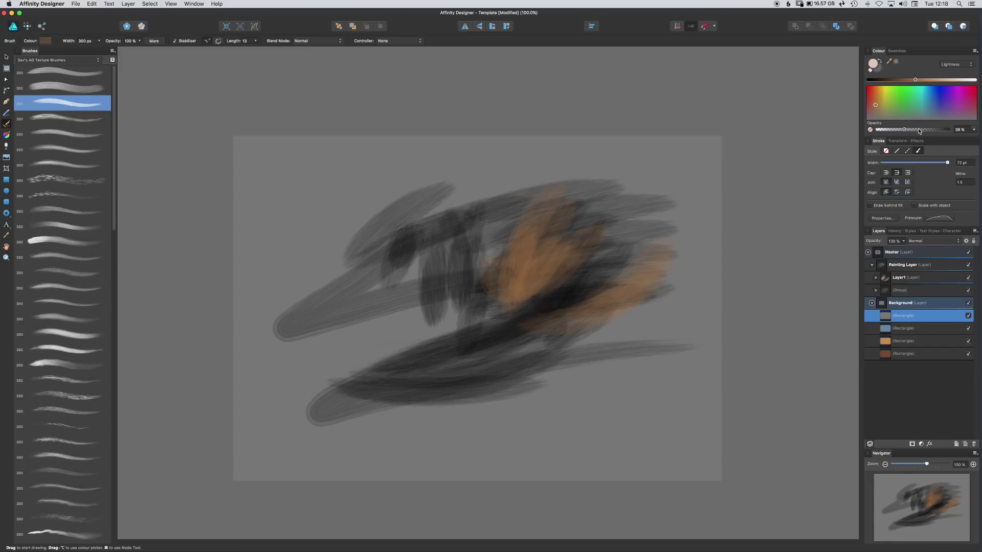
left_click_drag(905, 130, 948, 129)
left_click(140, 41)
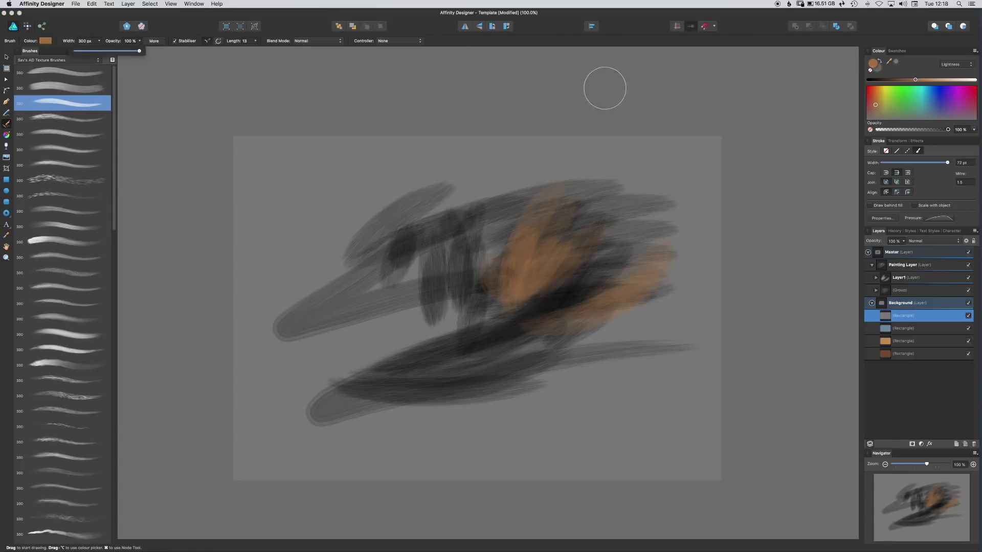
left_click(910, 130)
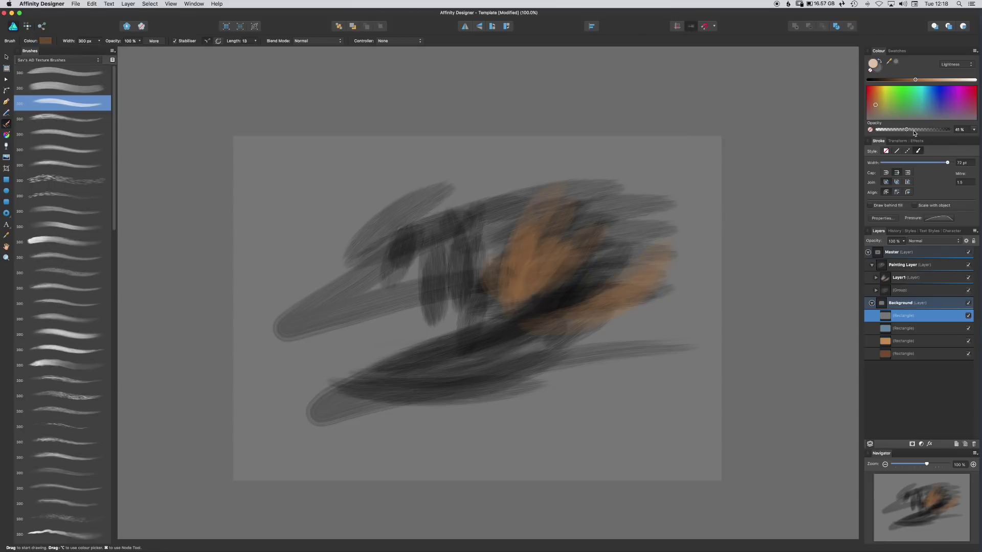
mouse_move(575, 369)
left_mouse_down()
mouse_move(667, 279)
mouse_move(674, 296)
mouse_move(648, 325)
left_mouse_up()
left_click_drag(600, 356, 660, 309)
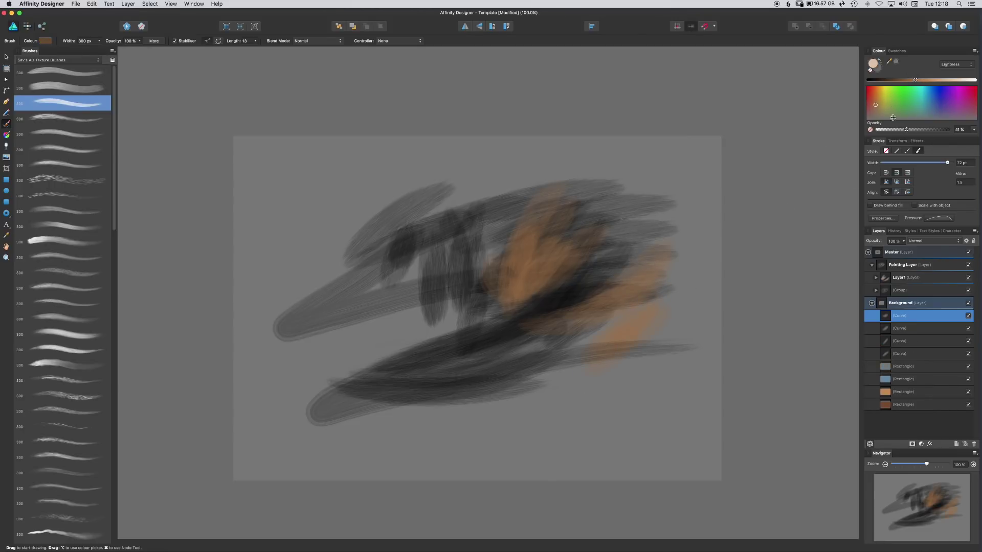
Raise the brush colour's opacity to 100% and paint three stronger diagonal orange strokes over the lower right patch
left_click_drag(920, 129, 948, 129)
left_click_drag(586, 380, 664, 327)
left_click_drag(601, 368, 685, 322)
left_click_drag(568, 395, 648, 307)
Change the brush colour to black with reduced opacity and paint short diagonal strokes over the lower right orange patch
left_click_drag(877, 80, 868, 80)
left_click_drag(943, 129, 923, 129)
left_click_drag(669, 283, 634, 332)
left_click_drag(680, 299, 606, 361)
left_click_drag(603, 362, 675, 313)
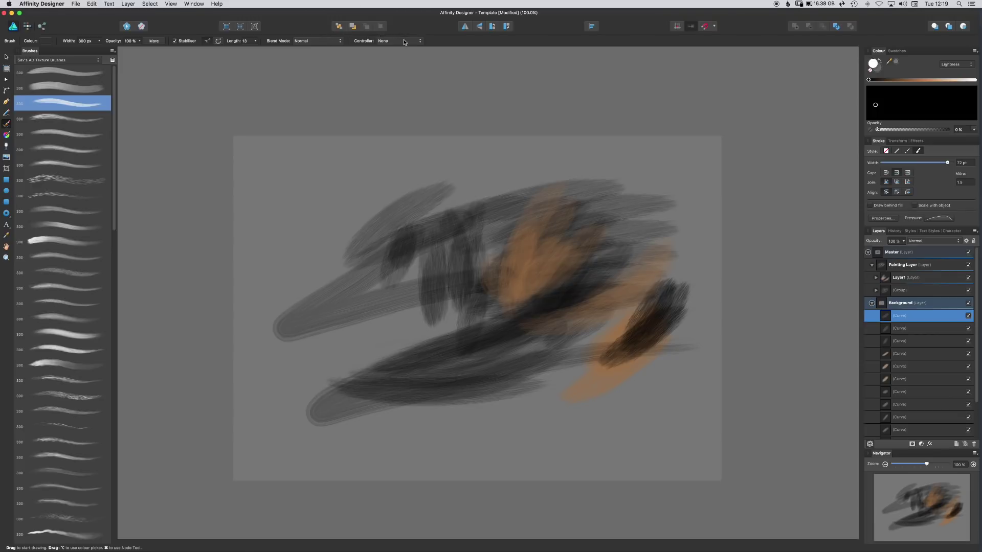
Select the sixth texture brush and examine its size variance, opacity variance and controller settings
left_click(76, 152)
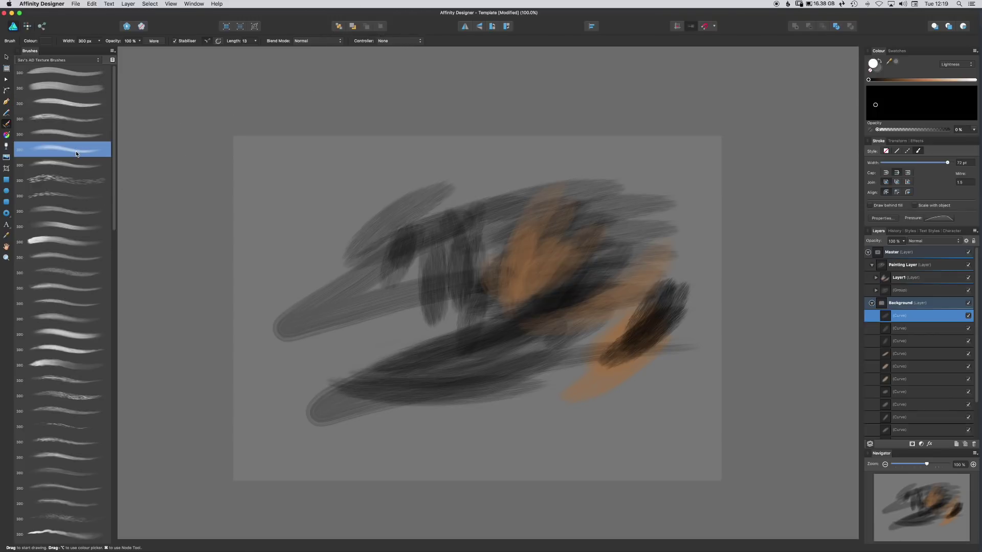
double_click(73, 149)
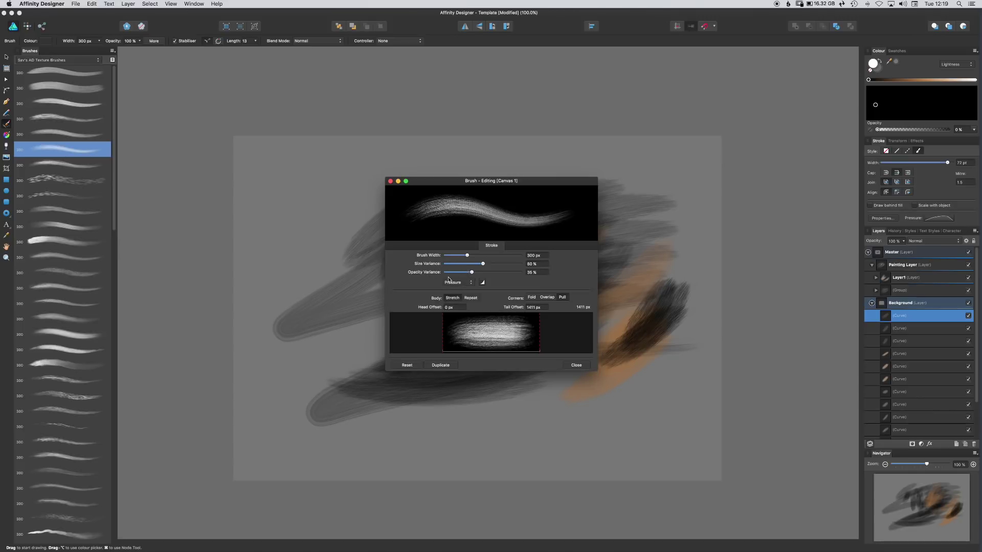
left_click(577, 365)
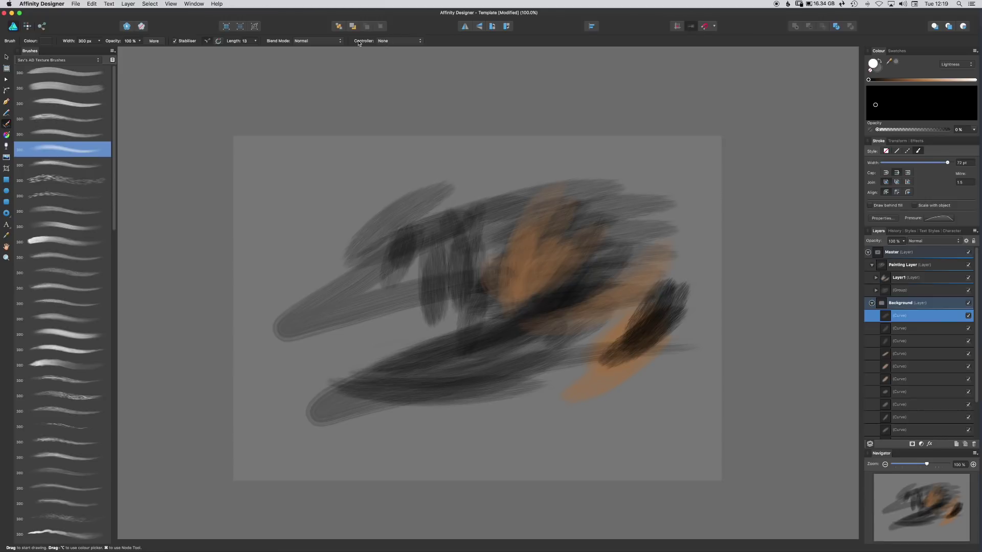
Set the brush controller to Pressure
left_click(394, 40)
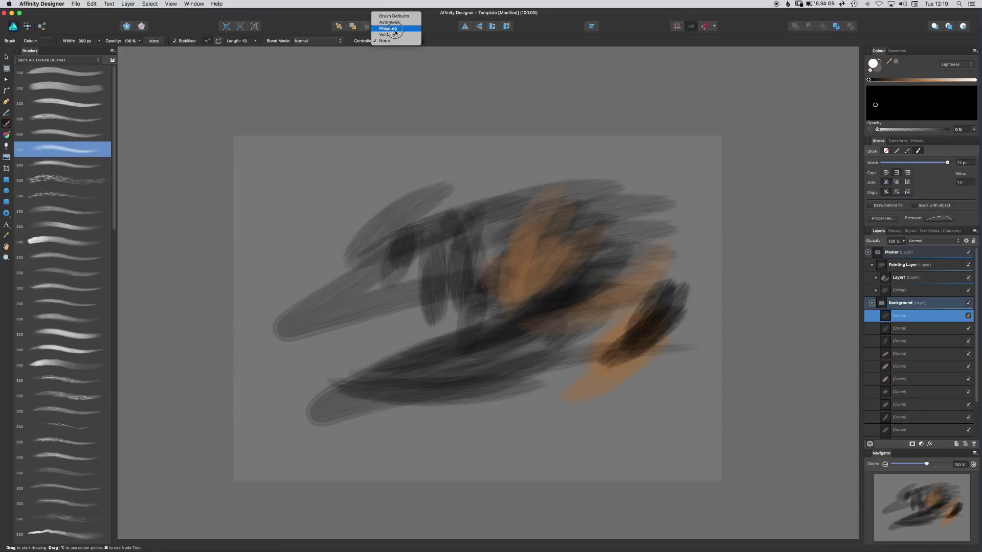
left_click(388, 28)
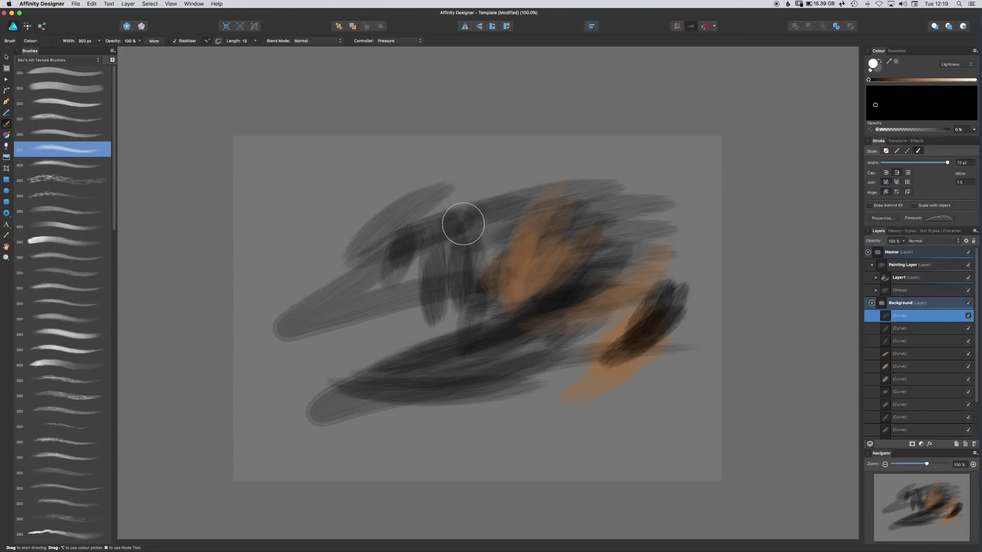
left_click(394, 41)
left_click(396, 42)
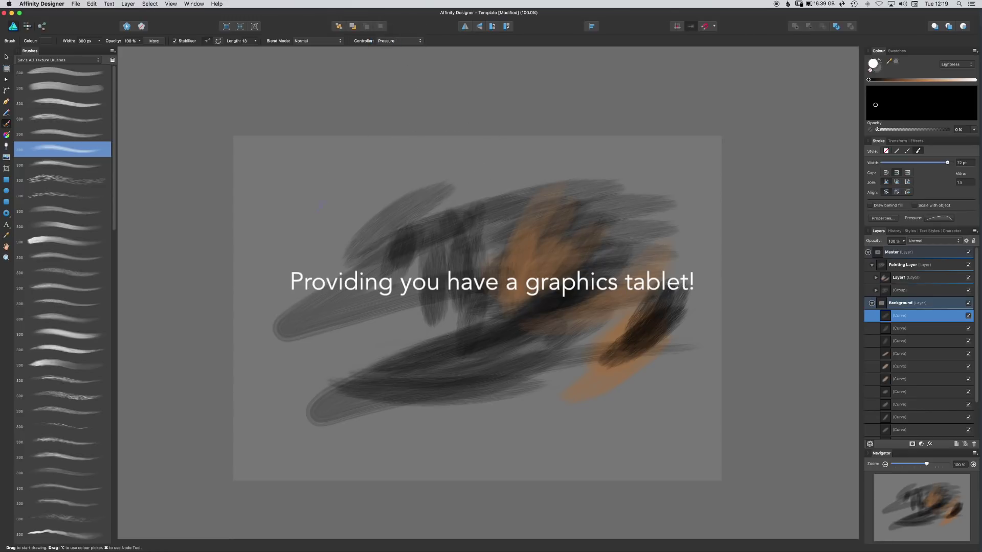
Change the brush colour to a brownish orange and paint three tapered strokes in the canvas's upper left area
left_click_drag(895, 81, 904, 80)
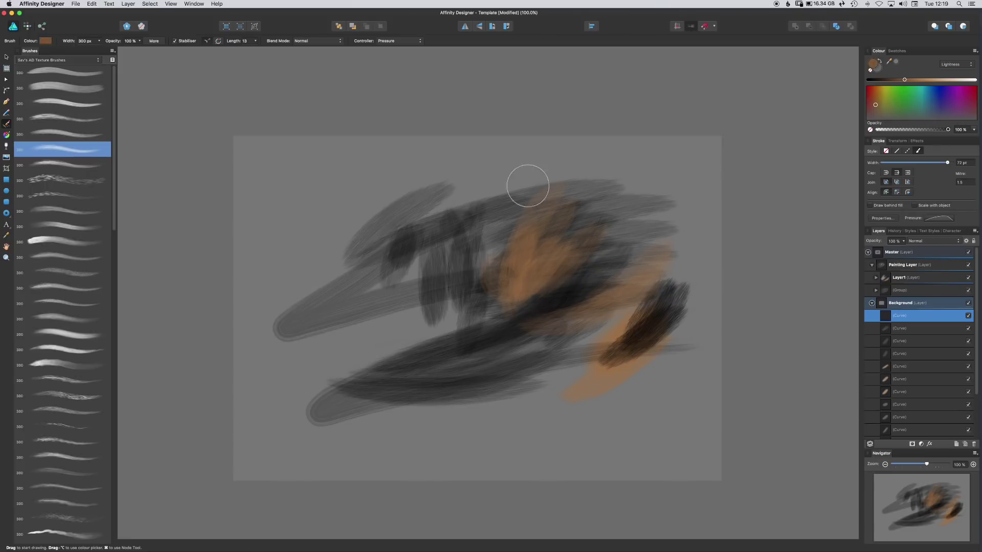
left_click_drag(349, 225, 378, 177)
left_click_drag(329, 200, 370, 266)
left_click_drag(312, 237, 440, 207)
Paint curved, tapered black strokes in the canvas's lower left area and check the brush's stroke settings
left_click(872, 71)
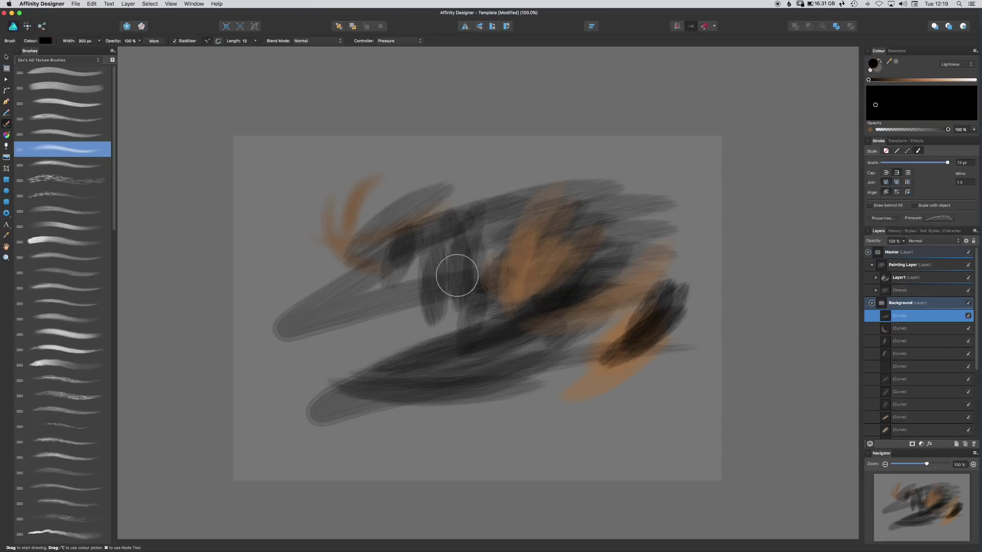
left_click_drag(297, 274, 343, 361)
left_click_drag(320, 286, 340, 365)
left_click_drag(351, 302, 339, 376)
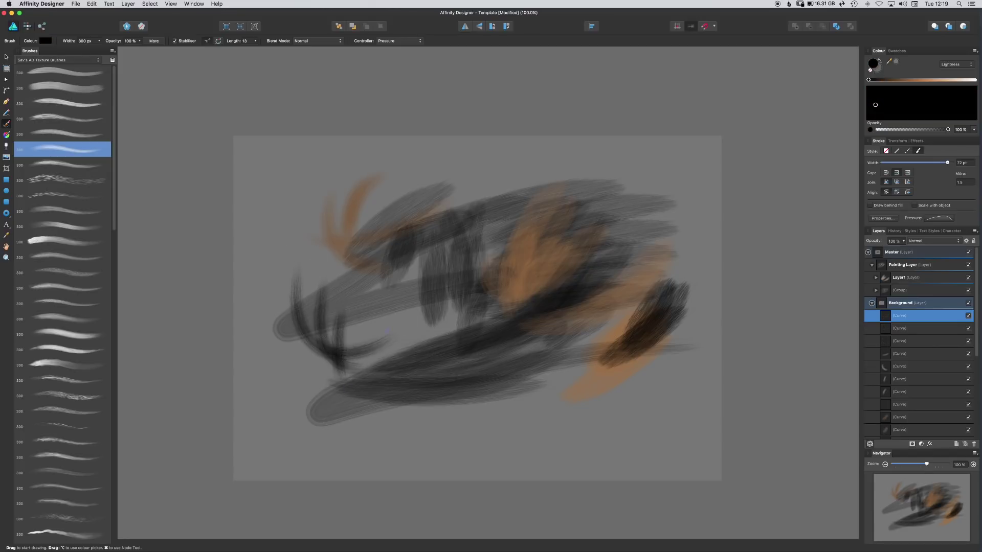
left_click_drag(394, 304, 307, 383)
double_click(82, 152)
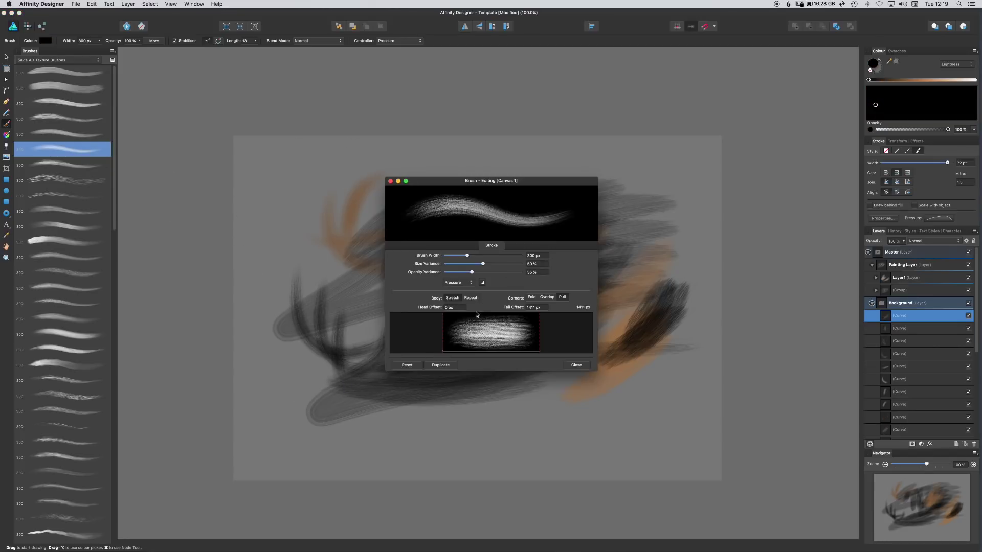
left_click(576, 364)
Select the seventeenth texture brush and paint long black strokes along the top and lower right of the painting
left_click(85, 319)
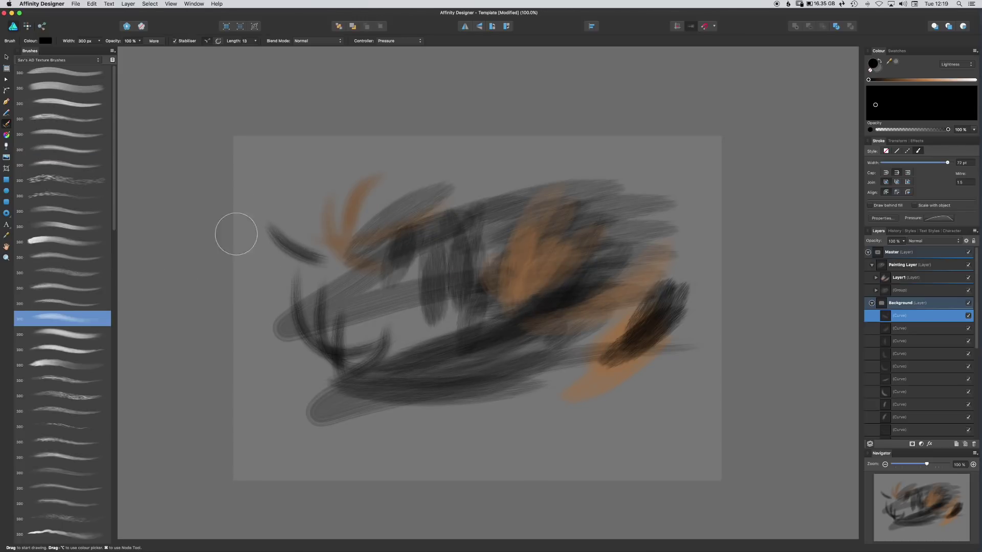
mouse_move(421, 170)
left_mouse_down()
mouse_move(329, 191)
mouse_move(563, 158)
left_mouse_up()
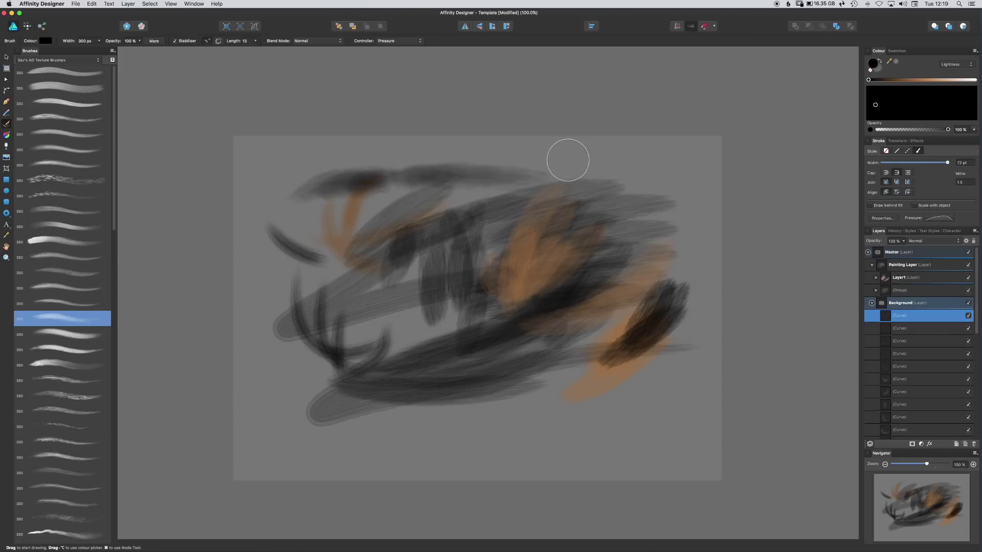
mouse_move(677, 294)
left_mouse_down()
mouse_move(670, 318)
mouse_move(680, 332)
mouse_move(609, 354)
mouse_move(555, 404)
mouse_move(624, 355)
mouse_move(533, 434)
left_mouse_up()
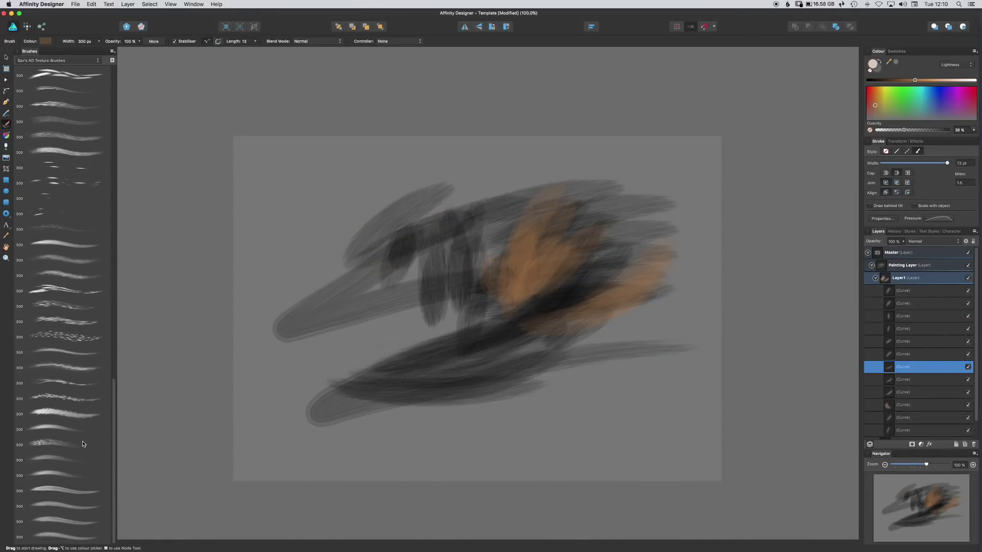
Look through the texture brush set from end to start and switch to the Move tool
left_click_drag(112, 472, 88, 78)
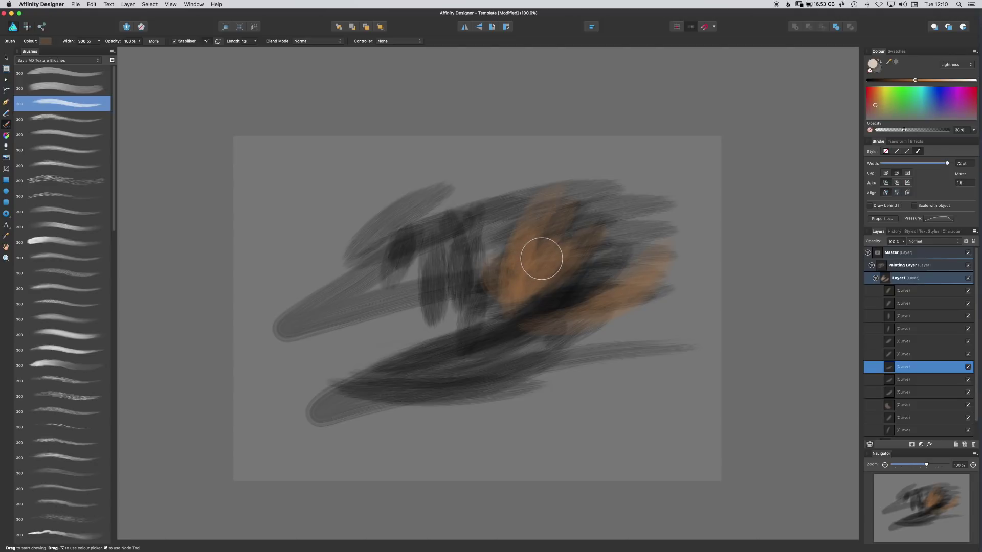
mouse_move(113, 142)
left_mouse_down()
mouse_move(132, 469)
mouse_move(98, 95)
left_mouse_up()
left_click(6, 58)
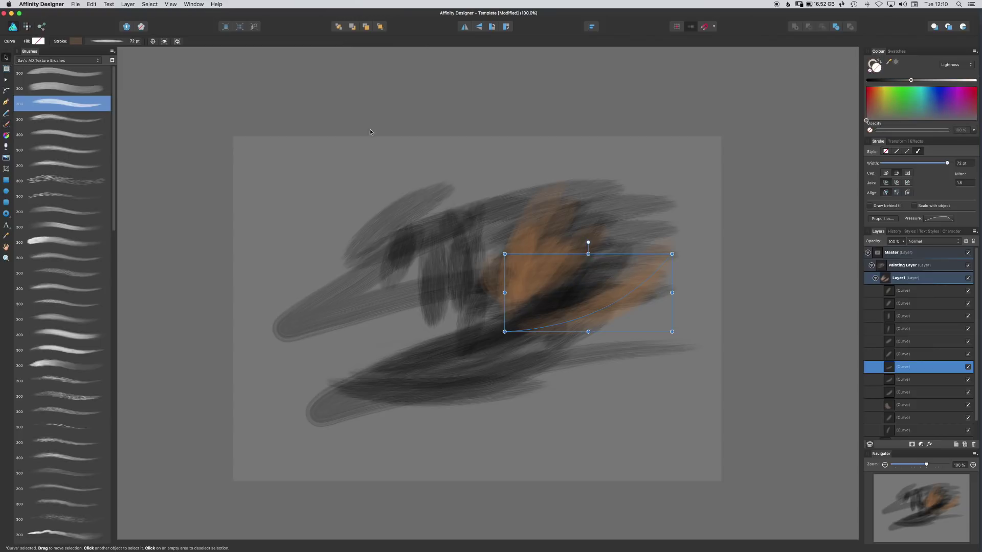
Select the grey background rectangle and collapse Layer1 inside the Painting Layer
left_click(537, 165)
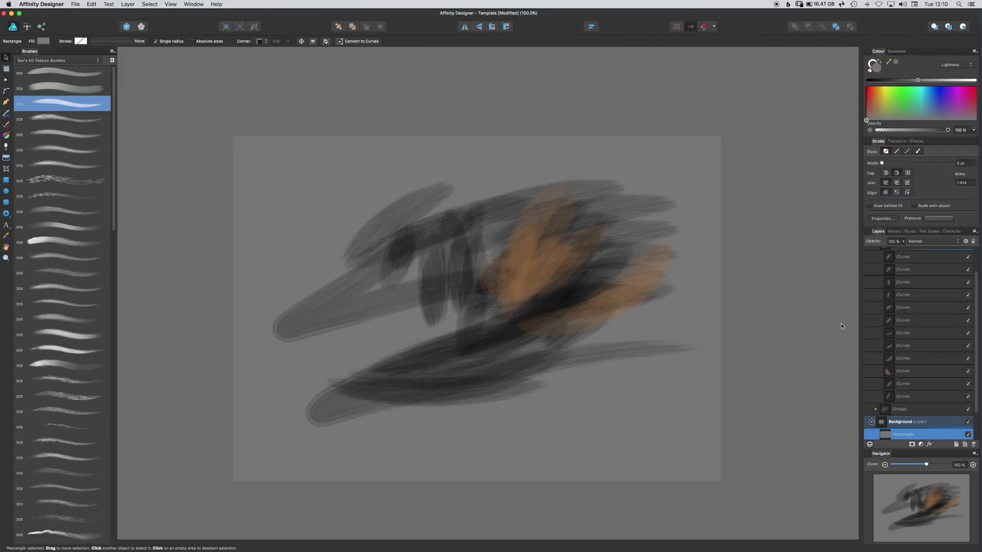
scroll(961, 286, "up", 3)
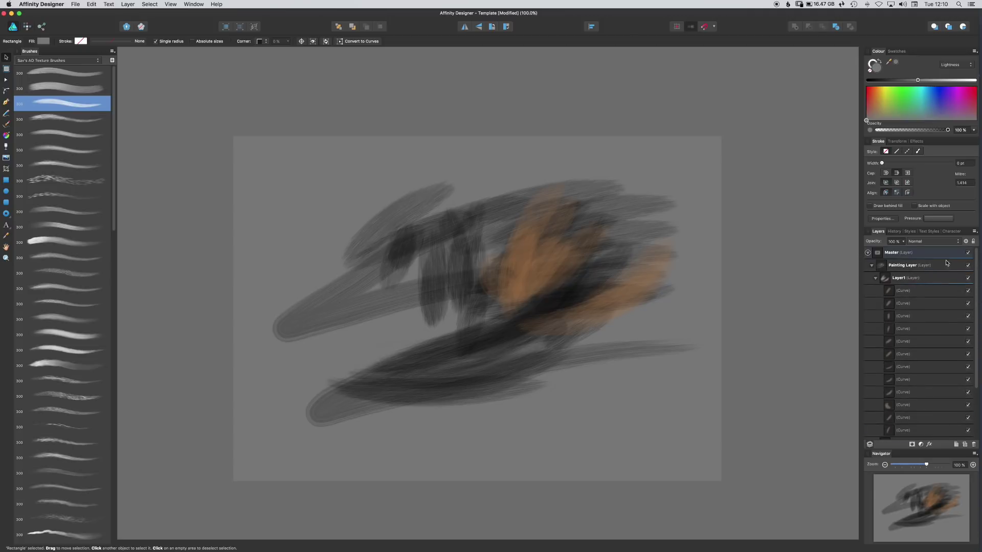
left_click(875, 279)
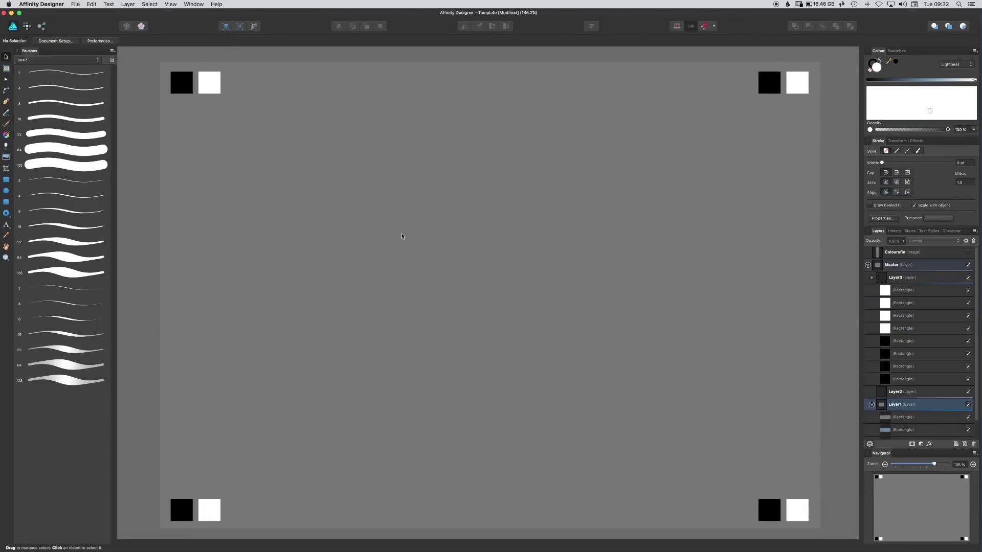
Switch to the Vector Brush tool, load the AD Texture Brushes set and choose its first brush
key("b")
left_click(56, 59)
left_click(51, 64)
left_click(61, 73)
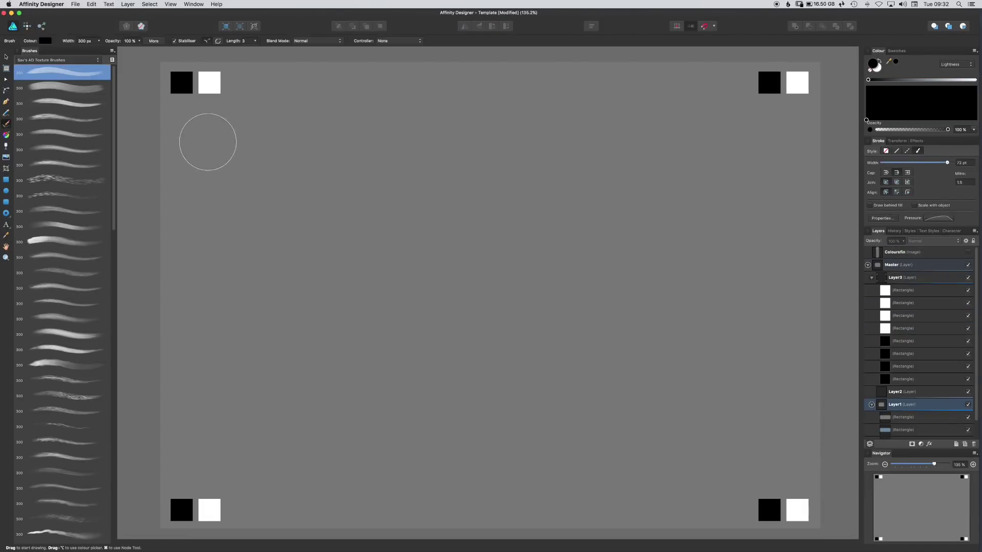
Paint overlapping black strokes in the canvas's upper left area and white ones, using the sampled white swatch, in its upper right area
left_click_drag(220, 157, 236, 197)
left_click_drag(274, 152, 263, 212)
left_click_drag(219, 230, 332, 189)
left_click_drag(321, 139, 354, 205)
left_click_drag(287, 245, 415, 120)
left_click(795, 84, "alt")
left_click_drag(572, 116, 619, 154)
Select the second texture brush and paint black strokes at the canvas's middle left and white strokes at its middle right
left_click(77, 87)
left_click(182, 82, "alt")
mouse_move(225, 297)
left_mouse_down()
mouse_move(283, 302)
mouse_move(276, 343)
left_mouse_up()
left_click_drag(248, 378, 450, 276)
left_click(797, 84, "alt")
left_click_drag(562, 315, 665, 319)
left_click_drag(582, 368, 703, 378)
left_click_drag(720, 299, 690, 378)
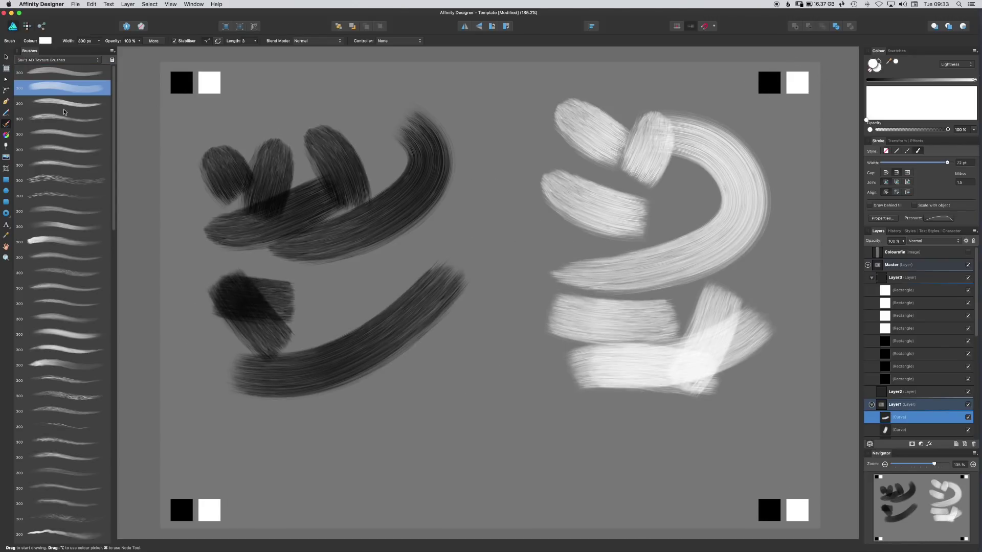
Select the third texture brush and paint black strokes in the canvas's lower left area and white strokes in its lower right area
left_click(65, 106)
left_click(182, 510, "alt")
left_click_drag(220, 440, 256, 446)
left_click_drag(248, 463, 327, 416)
mouse_move(314, 444)
left_mouse_down()
mouse_move(455, 440)
mouse_move(480, 314)
left_mouse_up()
left_click(797, 510, "alt")
left_click_drag(588, 428, 639, 436)
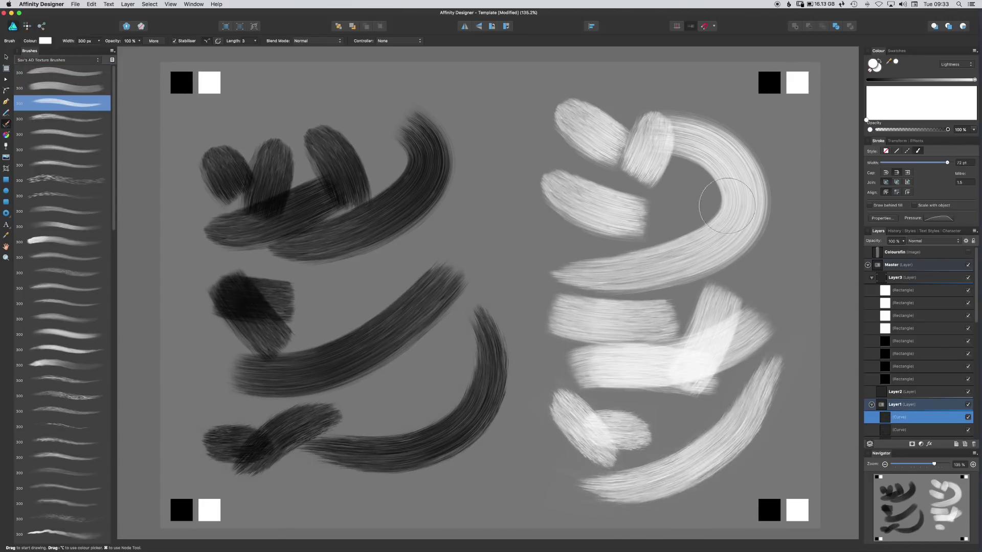
Select the fourth texture brush and paint rough black strokes at the upper left and white strokes at the upper right of the cleared canvas
left_click(61, 119)
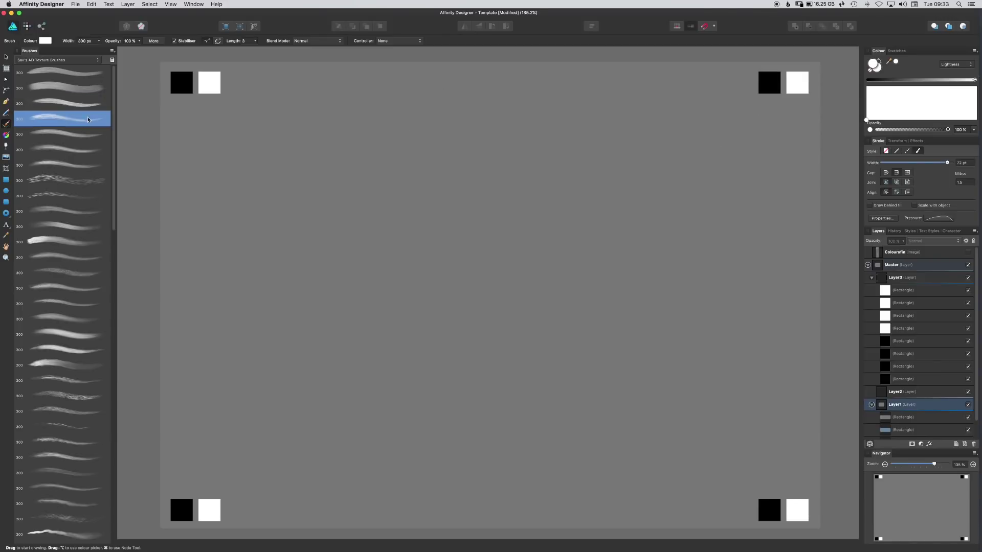
left_click(181, 83, "alt")
left_click_drag(179, 138, 294, 136)
left_click_drag(215, 163, 324, 190)
left_click_drag(230, 230, 480, 146)
left_click(797, 83, "alt")
left_click_drag(619, 110, 731, 138)
left_click_drag(588, 174, 813, 149)
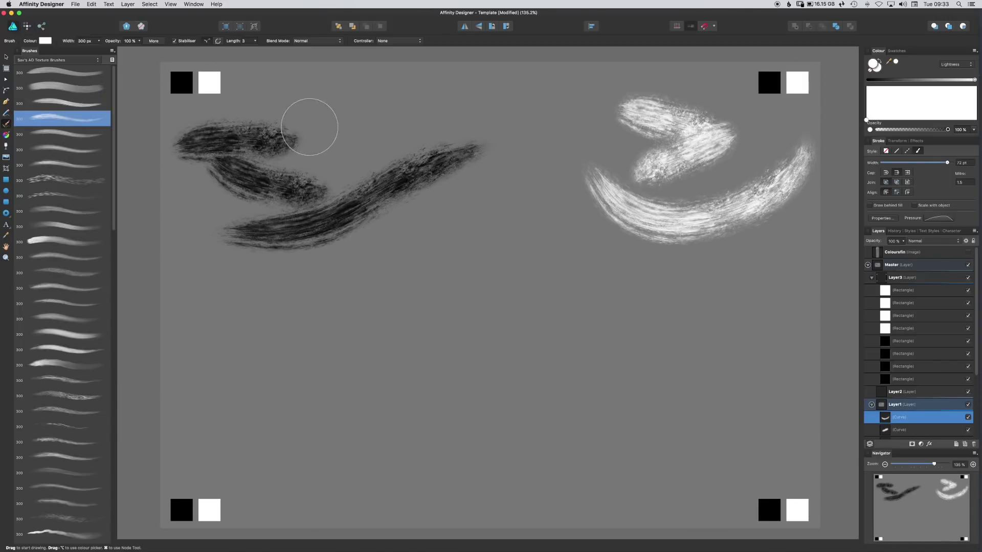
Select the fifth texture brush and paint broad black strokes across the canvas's middle and white strokes at its middle right
left_click(61, 134)
left_click(181, 82, "alt")
mouse_move(235, 317)
left_mouse_down()
mouse_move(381, 277)
mouse_move(596, 302)
left_mouse_up()
left_click(797, 83, "alt")
left_click_drag(580, 243, 708, 324)
left_click_drag(767, 276, 588, 384)
Select the sixth texture brush and paint soft black strokes at the canvas's lower left and crossing white strokes at its lower right
left_click(61, 149)
left_click(181, 83, "alt")
mouse_move(224, 424)
left_mouse_down()
mouse_move(353, 404)
mouse_move(491, 460)
left_mouse_up()
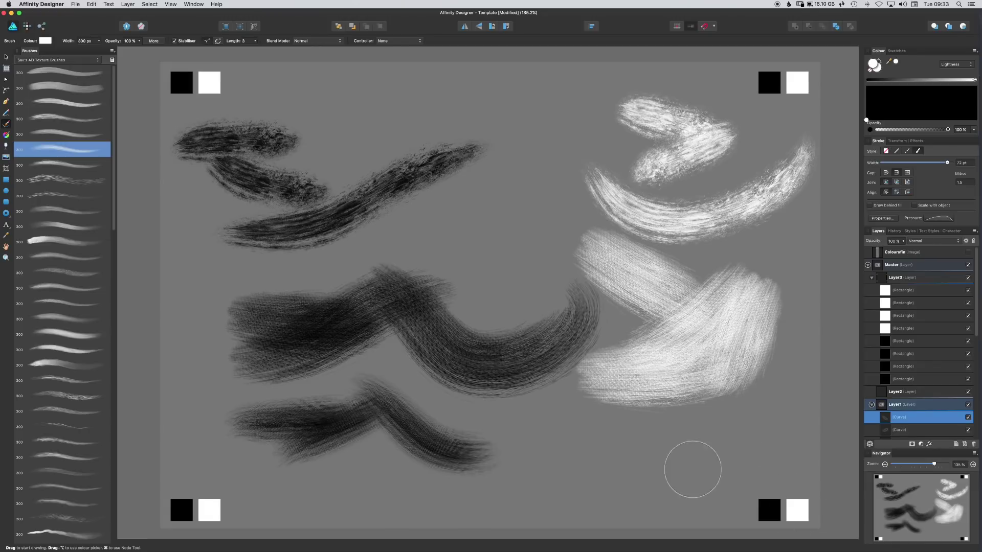
left_click_drag(629, 444, 716, 435)
left_click_drag(645, 481, 757, 424)
left_click_drag(637, 419, 764, 467)
Select the seventh texture brush and paint a white patch at the canvas's top centre and a black patch beside it
left_click(61, 165)
left_click_drag(337, 115, 471, 110)
left_click_drag(394, 97, 417, 156)
left_click(762, 79, "alt")
mouse_move(330, 153)
left_mouse_down()
mouse_move(478, 127)
mouse_move(620, 150)
mouse_move(532, 184)
left_mouse_up()
Select the eighth texture brush and paint scattered white strokes in the canvas's centre, followed by black strokes
left_click(77, 180)
left_click(207, 85, "alt")
left_click_drag(302, 266, 455, 315)
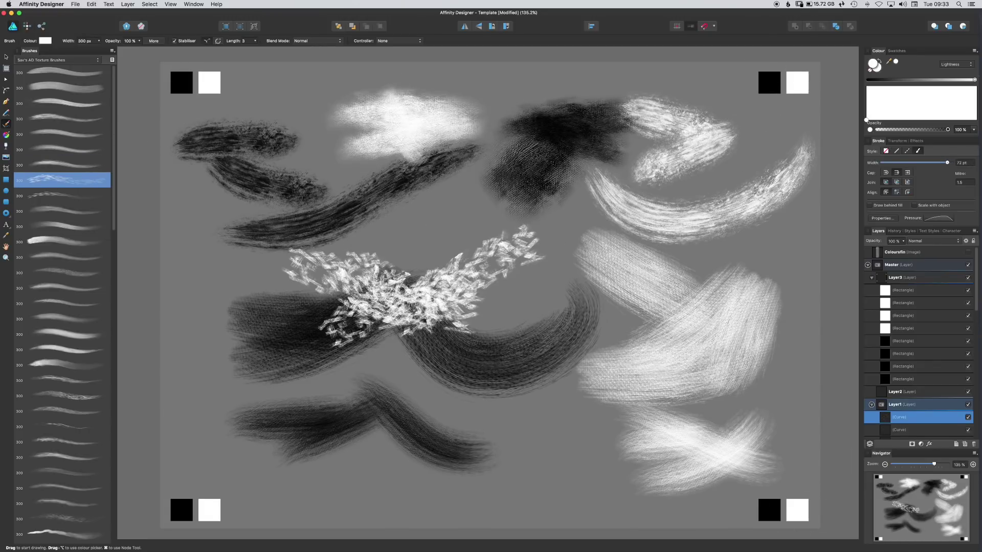
left_click(769, 82, "alt")
left_click_drag(685, 184, 511, 327)
left_click_drag(511, 328, 588, 409)
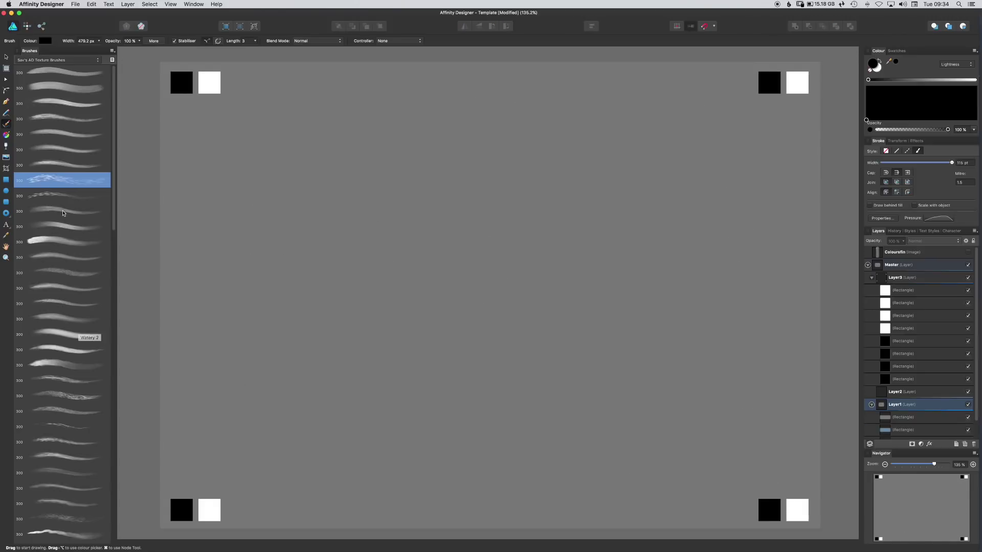
Select the ninth texture brush and paint black dabbed strokes across the upper canvas, adding white strokes and a white loop over them
left_click(61, 195)
mouse_move(233, 166)
left_mouse_down()
mouse_move(243, 159)
mouse_move(631, 179)
left_mouse_up()
left_click(795, 84, "alt")
left_click_drag(700, 168, 614, 123)
left_click_drag(624, 186, 404, 118)
left_click_drag(562, 179, 609, 215)
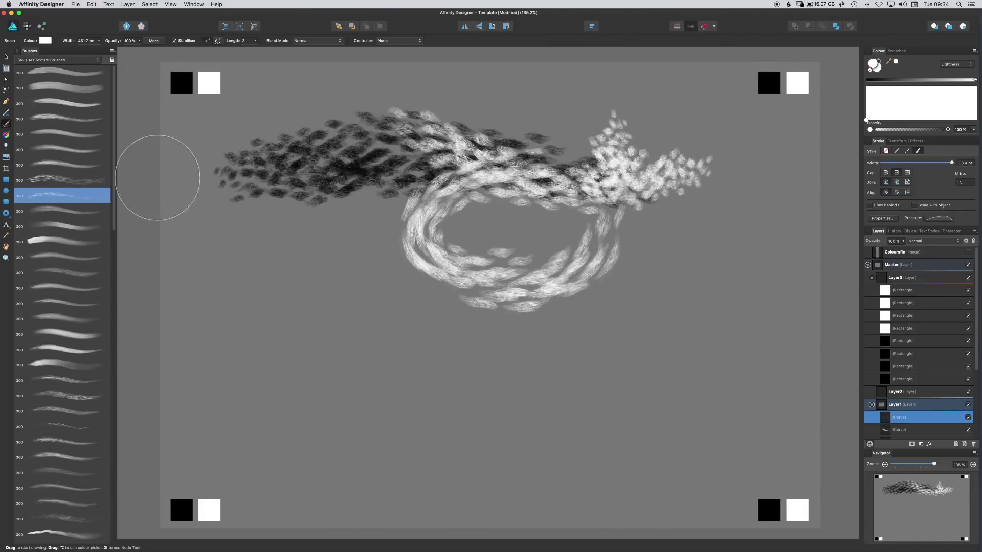
Select the tenth texture brush and paint a soft black stroke at the middle left and cloudy white strokes through the canvas's middle
left_click(61, 210)
left_click(181, 82, "alt")
mouse_move(236, 261)
left_mouse_down()
mouse_move(375, 265)
mouse_move(450, 221)
left_mouse_up()
left_click(795, 84, "alt")
mouse_move(337, 358)
left_mouse_down()
mouse_move(611, 363)
mouse_move(497, 184)
left_mouse_up()
Select the eleventh texture brush and paint black strokes at the canvas's lower left and long curved white strokes towards the lower right
left_click(74, 230)
left_click(181, 82, "alt")
left_click_drag(235, 389, 399, 396)
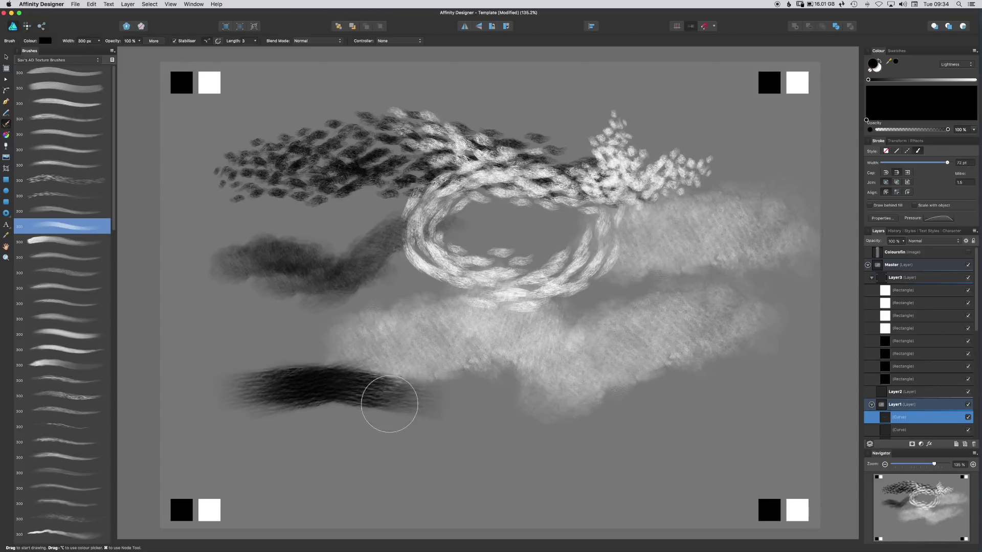
left_click_drag(353, 427, 536, 361)
left_click(796, 82, "alt")
left_click_drag(626, 333, 614, 422)
mouse_move(631, 358)
left_mouse_down()
mouse_move(458, 399)
mouse_move(688, 381)
left_mouse_up()
Select the twelfth texture brush and paint white strokes from the canvas's top centre and black strokes from its lower left
left_click(69, 241)
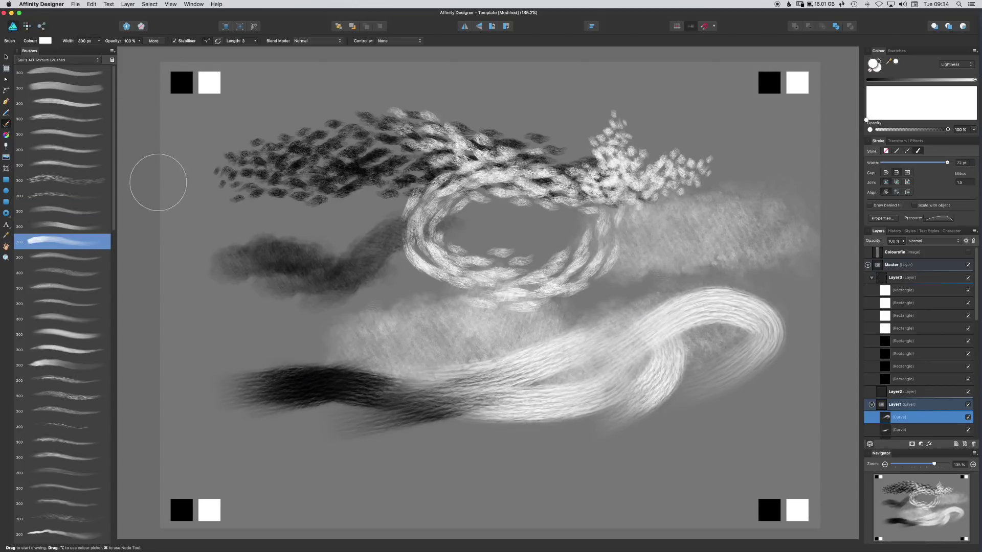
left_click_drag(524, 92, 531, 120)
left_click_drag(575, 96, 562, 125)
left_click_drag(621, 112, 542, 365)
left_click(181, 509, "alt")
left_click_drag(256, 444, 248, 466)
mouse_move(286, 469)
left_mouse_down()
mouse_move(282, 482)
mouse_move(703, 225)
left_mouse_up()
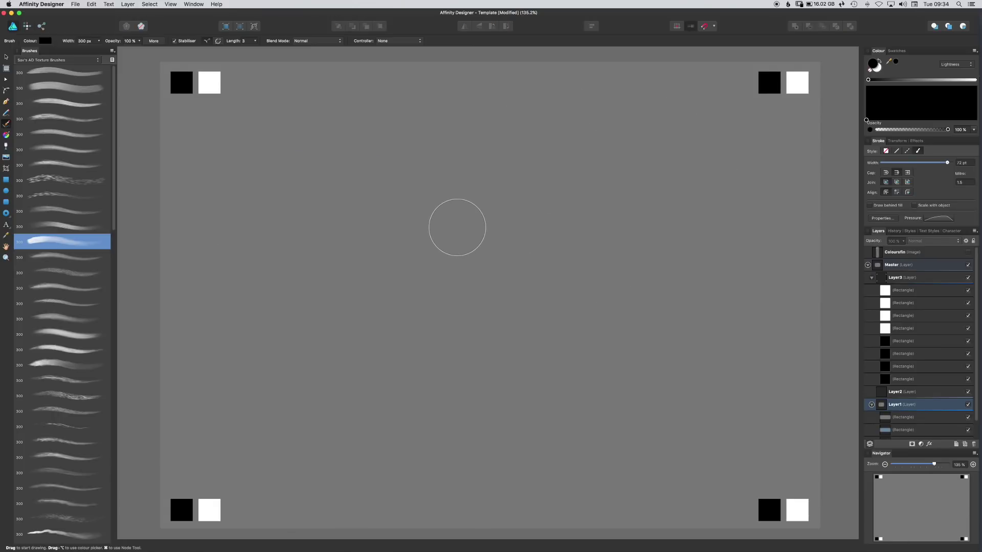
Select the thirteenth texture brush and paint three grainy black strokes across the upper left of the cleared canvas
left_click(75, 257)
left_click_drag(230, 165, 340, 156)
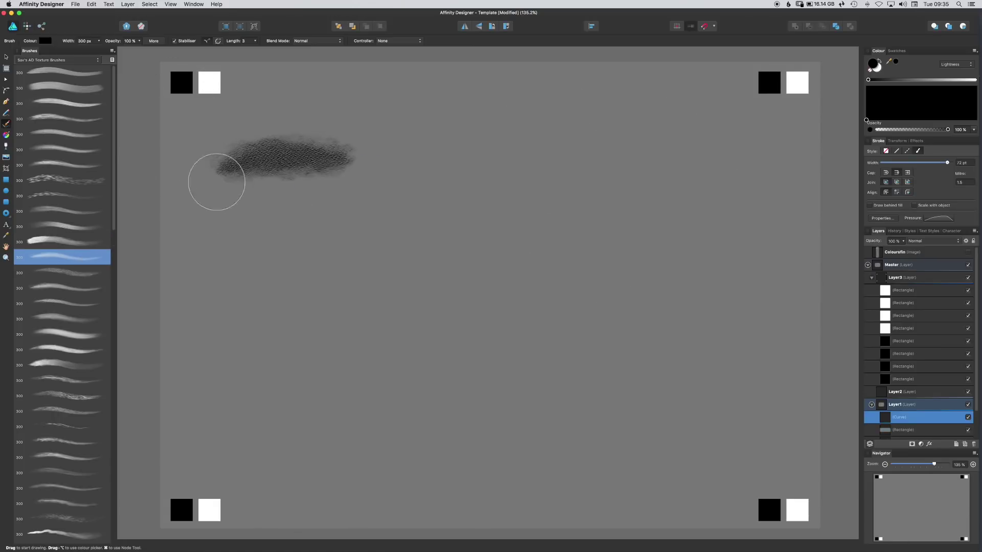
left_click_drag(245, 188, 425, 173)
left_click_drag(396, 167, 527, 197)
Sample the white swatch, enlarge the brush and paint broad grainy white strokes in the canvas's upper right area
left_click(796, 82, "alt")
key("]")
key("]")
key("]")
left_click_drag(554, 132, 731, 166)
mouse_move(706, 151)
left_mouse_down()
mouse_move(521, 204)
mouse_move(762, 214)
left_mouse_up()
Select the fourteenth texture brush, sample black and paint short overlapping strokes at the canvas's middle left
left_click(71, 274)
left_click(180, 88, "alt")
left_click_drag(230, 277, 328, 276)
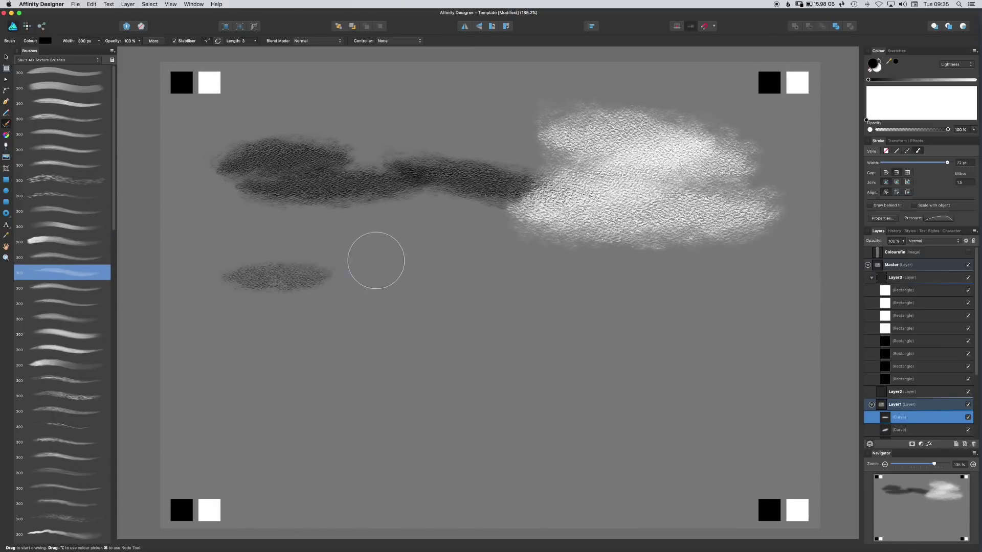
left_click_drag(259, 246, 358, 279)
left_click_drag(301, 306, 409, 263)
left_click_drag(378, 250, 499, 276)
Sample white and paint strokes at the middle right, over the upper left black strokes and in the lower centre
left_click(797, 82, "alt")
left_click_drag(698, 271, 573, 295)
left_click_drag(401, 181, 258, 188)
left_click_drag(348, 154, 252, 163)
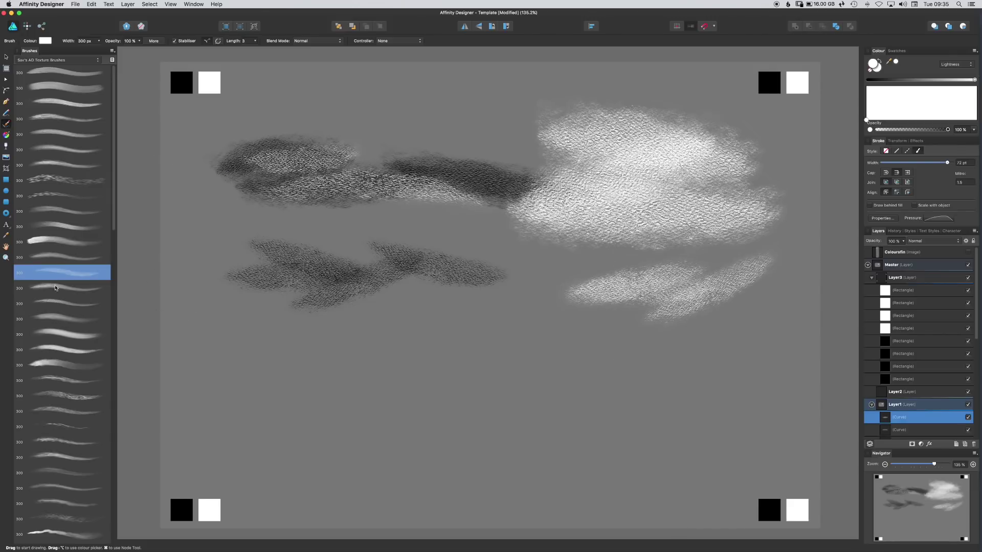
left_click_drag(360, 370, 271, 378)
mouse_move(360, 330)
left_mouse_down()
mouse_move(526, 324)
mouse_move(736, 258)
mouse_move(572, 399)
left_mouse_up()
Sample black and paint large textured strokes over the canvas's lower right area
left_click(764, 86, "alt")
left_click_drag(532, 330, 680, 342)
left_click_drag(694, 248, 424, 406)
Select the fifteenth texture brush, paint dark black strokes at the middle left and centre, and sweep broad white strokes across the lower half
left_click(72, 287)
left_click(179, 85, "alt")
left_click_drag(204, 323, 373, 311)
left_click_drag(264, 295, 335, 368)
left_click_drag(273, 388, 434, 327)
left_click_drag(416, 302, 669, 307)
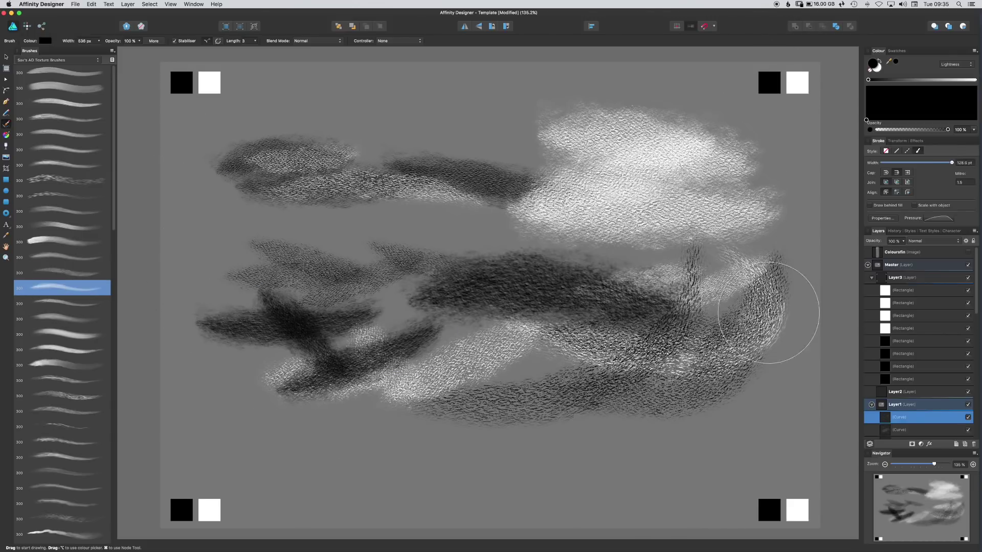
left_click(793, 85, "alt")
mouse_move(685, 243)
left_mouse_down()
mouse_move(669, 350)
mouse_move(286, 389)
left_mouse_up()
Select the sixteenth texture brush and paint black strokes at the top centre, plus white strokes at the upper right and over the black
left_click(71, 303)
left_click(182, 82, "alt")
mouse_move(333, 105)
left_mouse_down()
mouse_move(388, 76)
mouse_move(460, 131)
left_mouse_up()
left_click_drag(493, 100, 379, 172)
left_click(207, 81, "alt")
left_click_drag(708, 137, 614, 199)
left_click_drag(614, 202, 739, 177)
left_click_drag(498, 130, 392, 209)
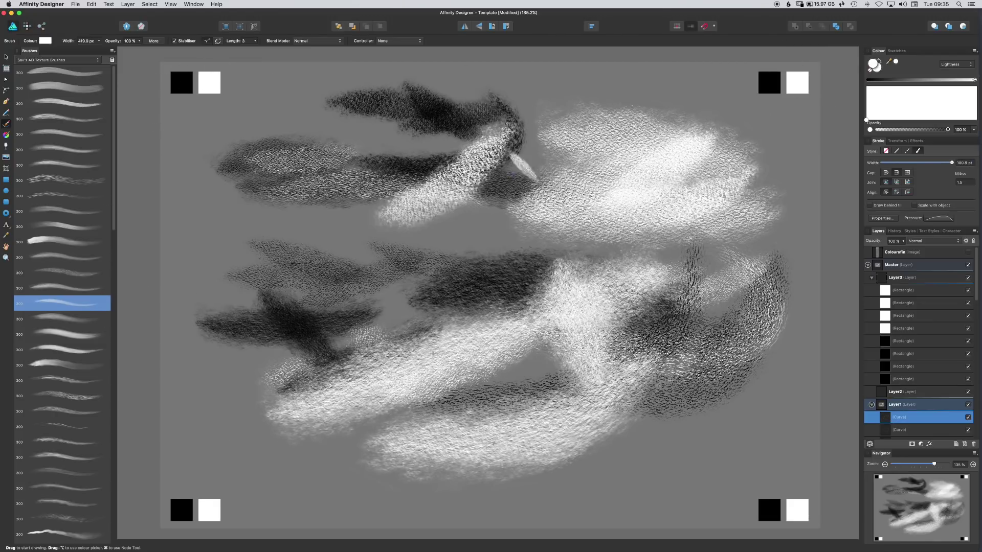
Paint more white strokes below the upper left dark strokes, over the upper right patch and across the black strokes at the top
left_click_drag(265, 214, 480, 197)
left_click_drag(762, 187, 603, 225)
left_click_drag(486, 120, 412, 131)
left_click_drag(478, 99, 401, 112)
Sample black, select the seventeenth texture brush and paint strokes on the cleared canvas at 51% colour opacity and at a higher opacity
left_click(182, 82, "alt")
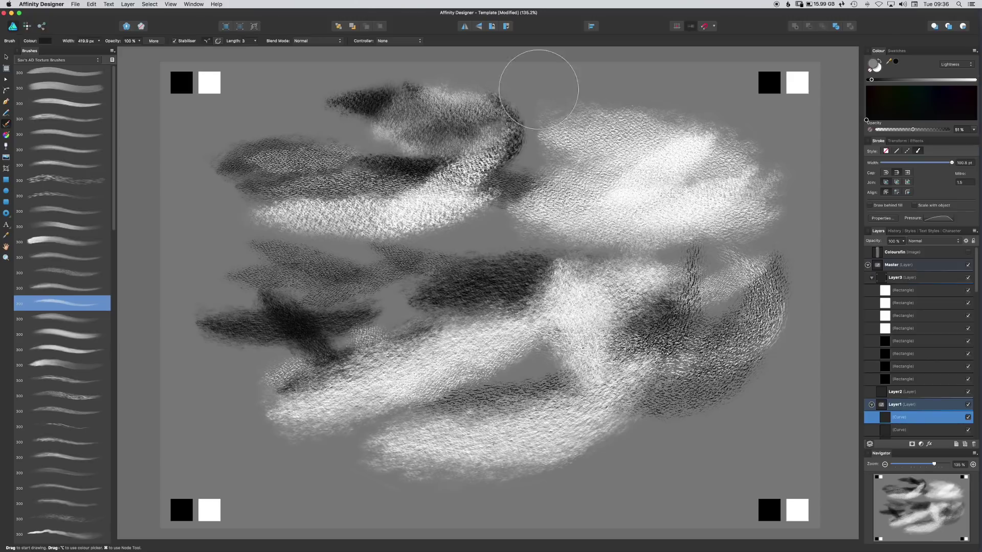
left_click(78, 320)
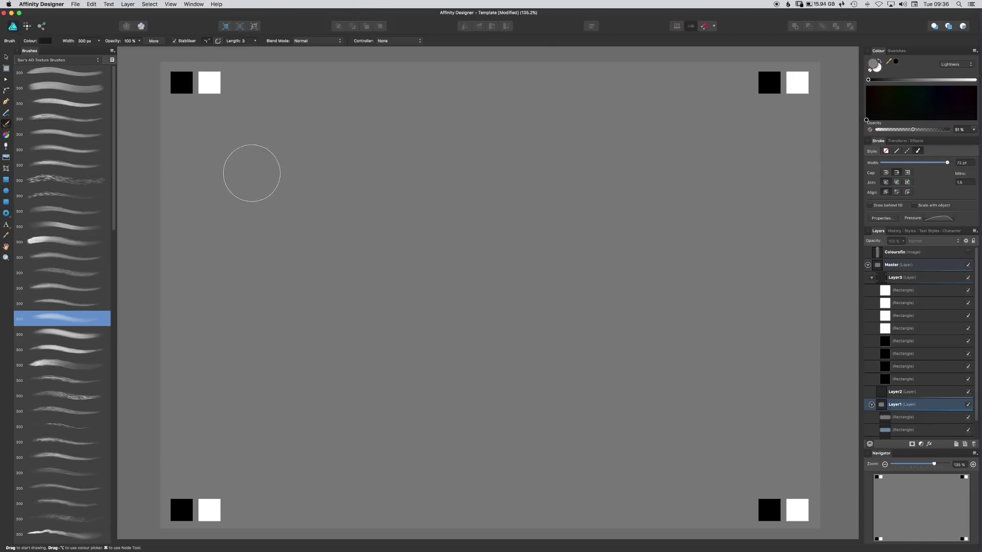
left_click_drag(252, 173, 622, 151)
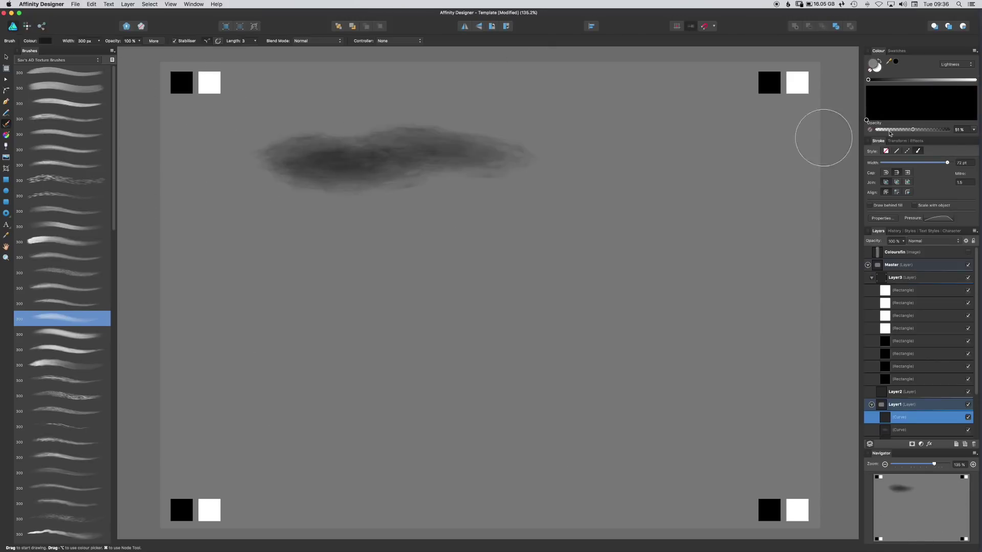
left_click(931, 130)
left_click_drag(327, 177, 562, 170)
Sample white, paint strokes over the upper right area, and add a softer one at reduced colour opacity above the dark strokes
left_click(795, 88, "alt")
left_click_drag(506, 138, 693, 147)
left_click_drag(668, 98, 476, 225)
left_click(905, 129)
mouse_move(409, 112)
left_mouse_down()
mouse_move(457, 143)
mouse_move(517, 123)
left_mouse_up()
Select the eighteenth texture brush, swap to the other colour and paint thick black strokes across the canvas's middle
left_click(66, 334)
key("x")
mouse_move(269, 219)
left_mouse_down()
mouse_move(353, 240)
mouse_move(481, 307)
mouse_move(659, 307)
left_mouse_up()
left_click_drag(741, 252, 446, 235)
Sample white and paint over the black middle strokes at varied colour opacities, finishing with the opacity at 100%
left_click(801, 85, "alt")
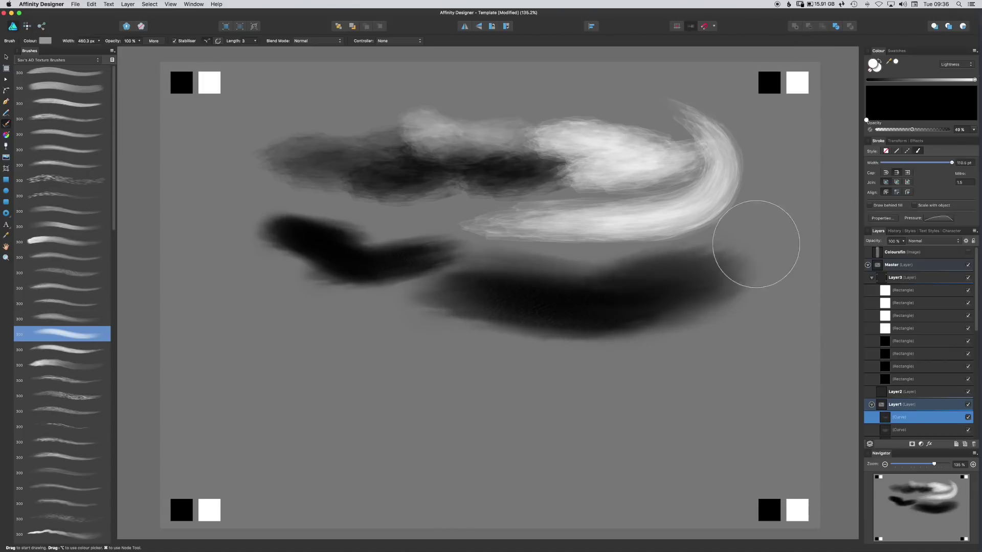
left_click(911, 129)
left_click_drag(749, 245, 736, 263)
left_click_drag(726, 301, 562, 294)
left_click(888, 130)
mouse_move(342, 289)
left_mouse_down()
mouse_move(435, 248)
mouse_move(517, 230)
mouse_move(675, 368)
left_mouse_up()
left_click(947, 129)
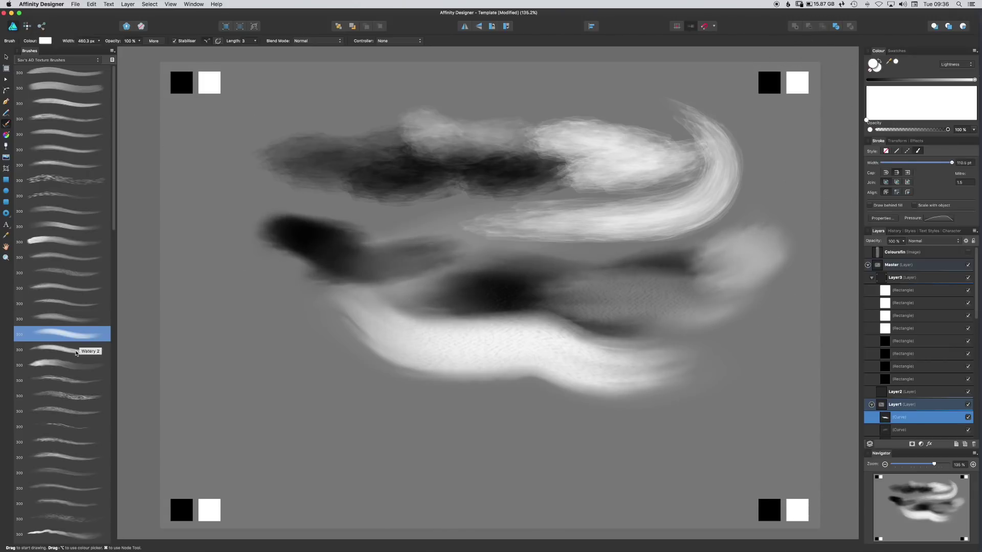
Select the Watery 2 brush, lower the colour opacity and paint faint white strokes at the canvas's lower left and middle right
left_click(76, 349)
left_click(887, 129)
left_click_drag(230, 371, 547, 409)
left_click_drag(300, 362, 491, 414)
left_click_drag(624, 320, 756, 245)
Raise the colour opacity to 100%, paint a white patch at the upper right, and swap to black for strokes at the lower right
left_click(947, 130)
left_click_drag(772, 153, 769, 199)
key("x")
mouse_move(575, 443)
left_mouse_down()
mouse_move(668, 394)
mouse_move(813, 348)
left_mouse_up()
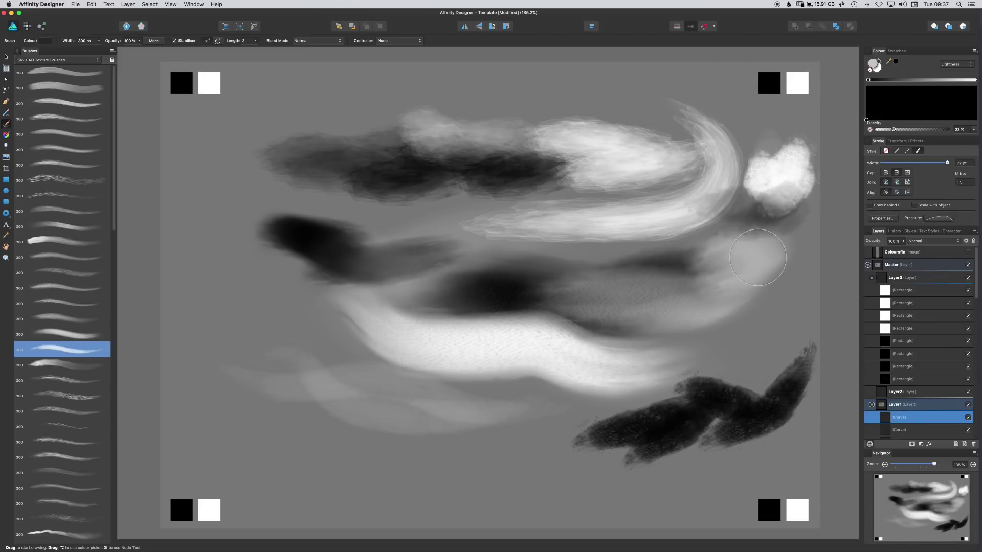
Select the twentieth texture brush, set opacity to 45%, paint strokes along the upper canvas, and swap colours for a long diagonal stroke
left_click(66, 364)
key("4")
key("5")
mouse_move(207, 169)
left_mouse_down()
mouse_move(320, 102)
mouse_move(452, 102)
left_mouse_up()
mouse_move(493, 95)
left_mouse_down()
mouse_move(583, 97)
mouse_move(576, 189)
left_mouse_up()
key("x")
mouse_move(762, 131)
left_mouse_down()
mouse_move(529, 251)
mouse_move(327, 409)
left_mouse_up()
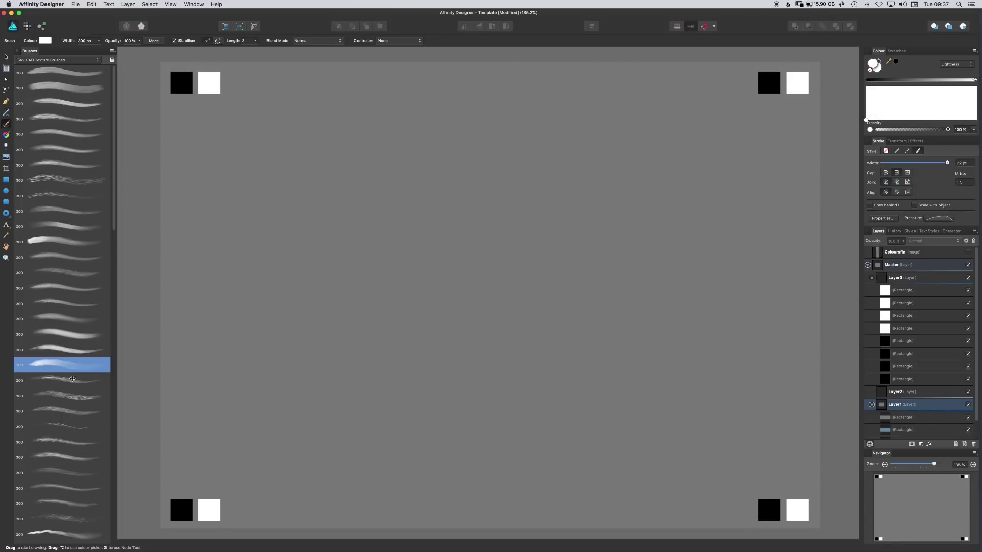
Select the twenty-first texture brush, paint a black stroke at the canvas's upper left, and sample white to paint over its end
left_click(61, 379)
key("x")
left_click_drag(347, 171, 258, 195)
left_click(209, 83, "alt")
mouse_move(371, 187)
left_mouse_down()
mouse_move(684, 138)
mouse_move(335, 215)
mouse_move(427, 232)
left_mouse_up()
Select the twenty-second texture brush and paint a black stroke across the middle, swapping colours for strokes overlapping it from the upper right
left_click(72, 400)
key("x")
left_click_drag(237, 274, 593, 214)
key("x")
mouse_move(721, 159)
left_mouse_down()
mouse_move(575, 220)
mouse_move(409, 271)
left_mouse_up()
mouse_move(599, 232)
left_mouse_down()
mouse_move(317, 307)
mouse_move(460, 312)
left_mouse_up()
Select the twenty-third texture brush and paint a wavy black and white textured band across the lower canvas, raising the colour opacity to 100%
left_click(62, 410)
mouse_move(265, 411)
left_mouse_down()
mouse_move(355, 416)
mouse_move(504, 391)
left_mouse_up()
left_click(773, 89, "alt")
mouse_move(317, 391)
left_mouse_down()
mouse_move(425, 401)
mouse_move(573, 355)
left_mouse_up()
left_click(947, 130)
mouse_move(478, 388)
left_mouse_down()
mouse_move(669, 358)
mouse_move(455, 414)
left_mouse_up()
left_click(802, 80, "alt")
left_click_drag(551, 389, 347, 422)
Select the twenty-fourth brush, enlarge it, and paint white splatter at the upper centre and black splatter at the centre and right
left_click(76, 429)
key("bracketright")
key("bracketright")
key("bracketright")
key("bracketright")
key("bracketright")
mouse_move(491, 133)
left_mouse_down()
mouse_move(629, 146)
mouse_move(475, 169)
left_mouse_up()
left_click(763, 95, "alt")
mouse_move(649, 189)
left_mouse_down()
mouse_move(536, 202)
mouse_move(593, 286)
left_mouse_up()
left_click(767, 87, "alt")
left_click_drag(680, 281, 757, 342)
Select the twenty-fifth brush, paint black strokes at the middle left and white ones to the right, and enlarge it to shade the right edge
left_click(61, 442)
left_click_drag(235, 333, 480, 322)
key("x")
mouse_move(435, 259)
left_mouse_down()
mouse_move(639, 276)
mouse_move(752, 322)
left_mouse_up()
key("bracketright")
key("bracketright")
mouse_move(767, 174)
left_mouse_down()
mouse_move(685, 231)
mouse_move(559, 250)
mouse_move(804, 164)
left_mouse_up()
left_click(766, 83, "alt")
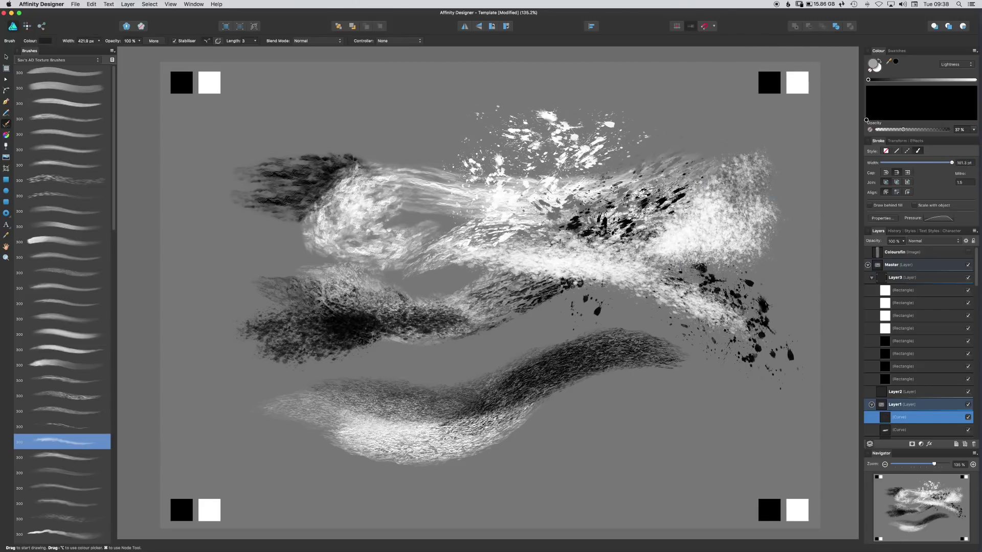
left_click_drag(772, 224, 701, 233)
Select the twenty-sixth brush, paint a faint black stroke at the upper left, and swap to white for a stroke beside it
left_click(61, 456)
left_click_drag(271, 145, 236, 102)
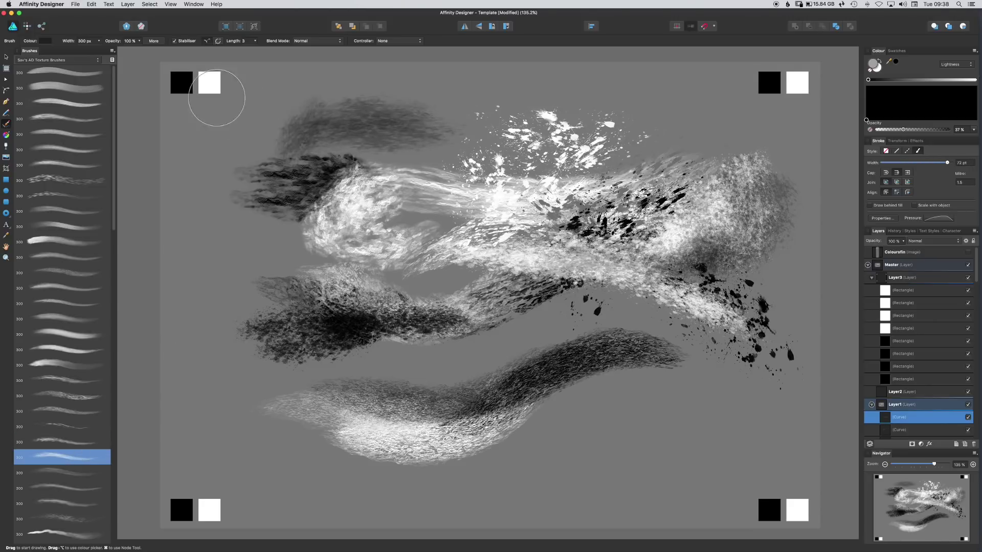
key("x")
mouse_move(413, 100)
left_mouse_down()
mouse_move(486, 103)
mouse_move(537, 133)
left_mouse_up()
Select the twenty-seventh brush, paint a white patch at the middle left, and sample black for strokes at the upper right and lower centre
left_click(62, 472)
left_click_drag(204, 255, 337, 243)
left_click(764, 80, "alt")
left_click_drag(685, 127, 613, 205)
mouse_move(588, 404)
left_mouse_down()
mouse_move(714, 412)
mouse_move(481, 466)
left_mouse_up()
Select the twenty-eighth brush, paint black strokes around the canvas, and sample white for strokes at the lower right, finishing at 46% colour opacity
left_click(61, 487)
mouse_move(202, 409)
left_mouse_down()
mouse_move(291, 409)
mouse_move(401, 378)
left_mouse_up()
left_click_drag(460, 243, 567, 241)
key("]")
left_click_drag(575, 115, 665, 184)
mouse_move(746, 396)
left_mouse_down()
mouse_move(609, 481)
mouse_move(475, 473)
left_mouse_up()
left_click(789, 91, "alt")
left_click_drag(670, 396, 514, 437)
left_click_drag(708, 407, 651, 452)
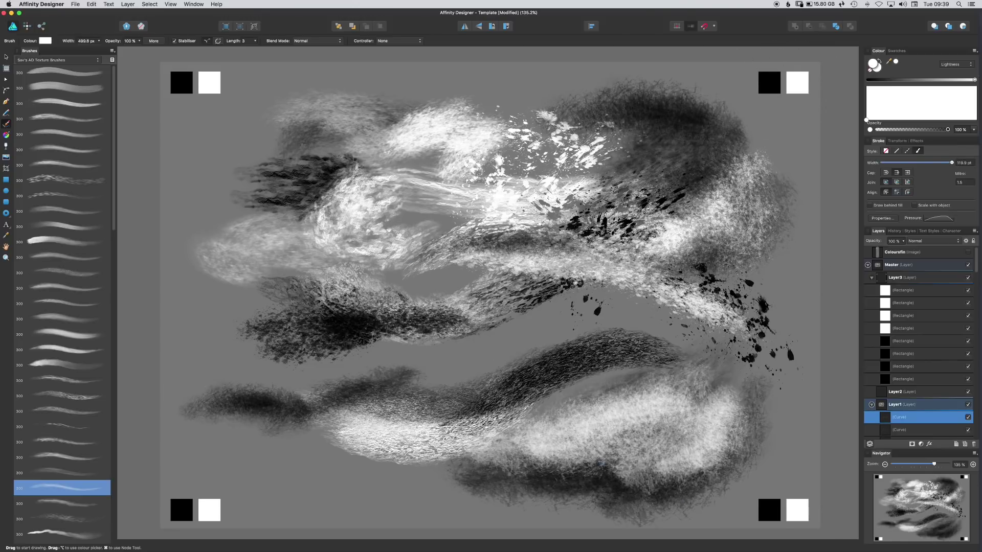
left_click(908, 130)
mouse_move(742, 449)
left_mouse_down()
mouse_move(716, 473)
mouse_move(486, 503)
left_mouse_up()
Select the twenty-ninth brush, enlarge it while painting strokes at the lower left, and sample a canvas colour for long strokes towards the right
left_click(62, 502)
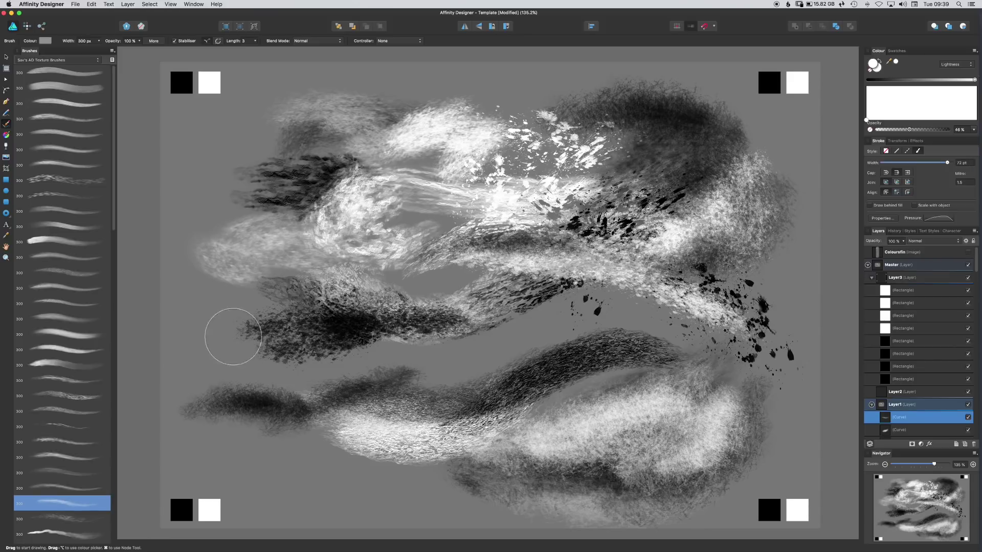
left_click_drag(210, 335, 238, 434)
key("]")
left_click_drag(249, 360, 307, 470)
left_click(345, 325, "alt")
mouse_move(312, 424)
left_mouse_down()
mouse_move(435, 360)
mouse_move(516, 347)
left_mouse_up()
mouse_move(372, 365)
left_mouse_down()
mouse_move(328, 208)
mouse_move(639, 307)
mouse_move(848, 332)
left_mouse_up()
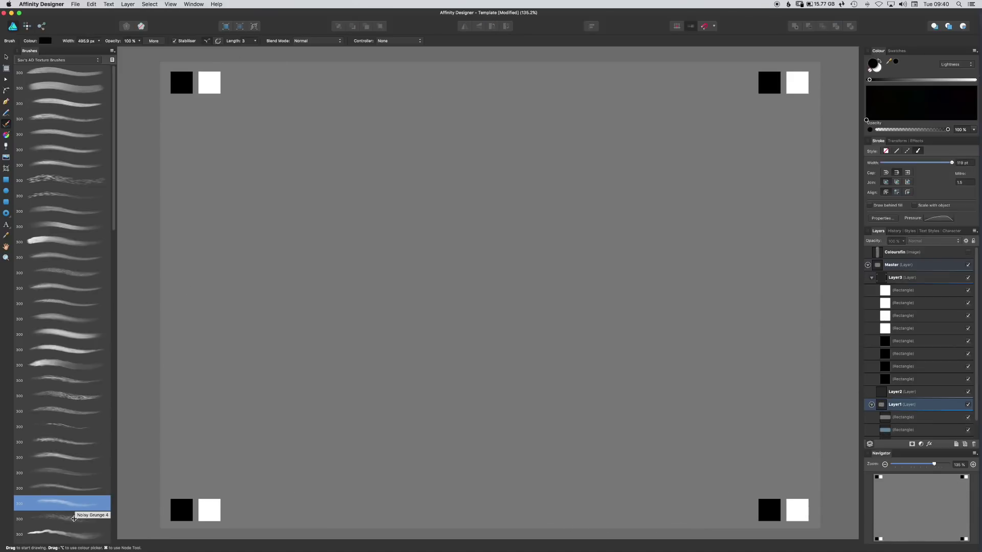
Select the Noisy Grunge 4 brush, paint a winding white stroke at the upper left, and sample black to paint across the centre
left_click(74, 519)
left_click(209, 82, "alt")
mouse_move(225, 151)
left_mouse_down()
mouse_move(394, 148)
mouse_move(460, 208)
mouse_move(419, 337)
left_mouse_up()
left_click(178, 82, "alt")
mouse_move(389, 176)
left_mouse_down()
mouse_move(450, 140)
mouse_move(489, 235)
mouse_move(546, 296)
mouse_move(491, 327)
left_mouse_up()
key("]")
Select the smoke brush below Noisy Grunge 4 and paint one white and one black smoke column side by side at the canvas's right
left_click(74, 534)
left_click(209, 82, "alt")
left_click_drag(638, 327, 653, 204)
left_click(769, 82, "alt")
left_click_drag(704, 325, 708, 217)
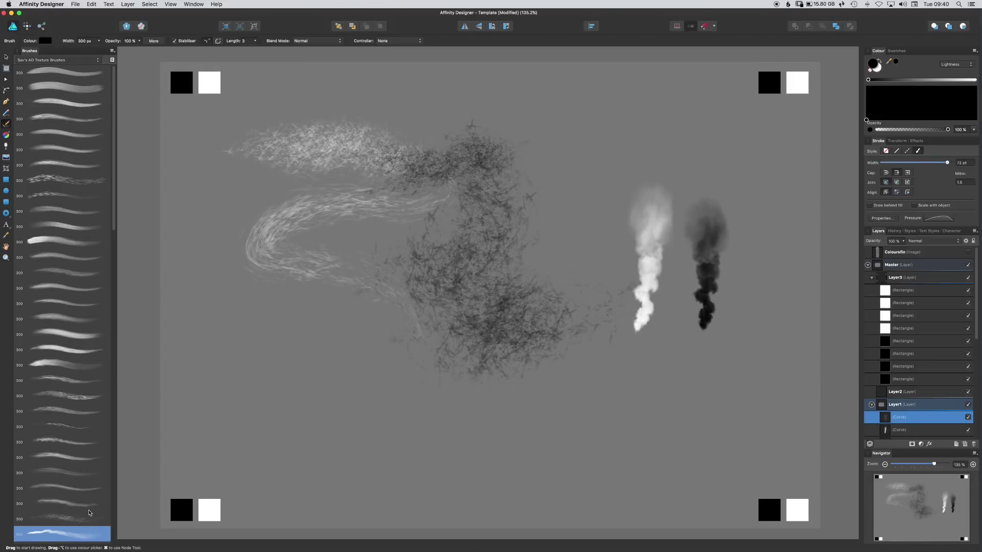
Select the next smoke brush further down the list and paint a black and a white smoke column at the canvas's left
left_click(113, 488)
left_click(56, 74)
left_click_drag(225, 338, 236, 261)
left_click(209, 82, "alt")
left_click_drag(279, 345, 322, 243)
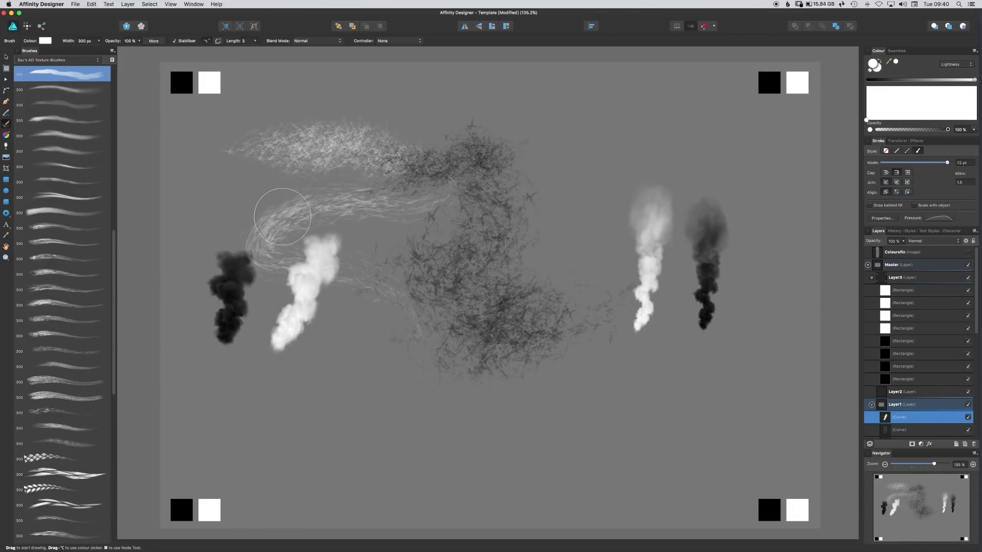
Select the following softer smoke brush and paint a white wisp beside the left columns and a tall black wisp right of centre
left_click(77, 90)
left_click_drag(339, 354, 359, 241)
left_click_drag(590, 233, 614, 158)
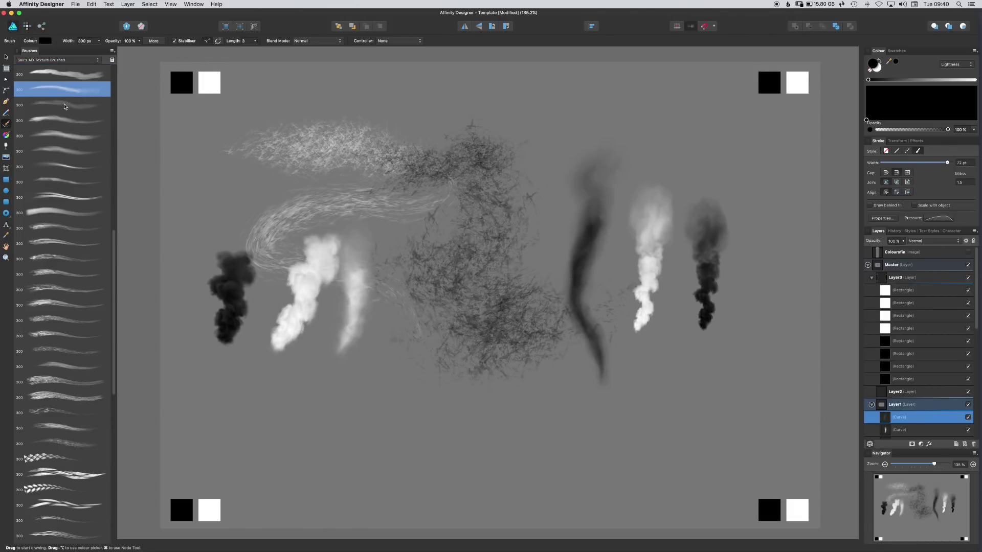
Select the faint wispy smoke brush and paint black wisps at the lower centre and white wisps around the canvas's right columns
left_click(62, 104)
left_click_drag(383, 413, 437, 317)
left_click_drag(490, 406, 497, 305)
left_click_drag(656, 334, 671, 264)
left_click_drag(629, 207, 617, 291)
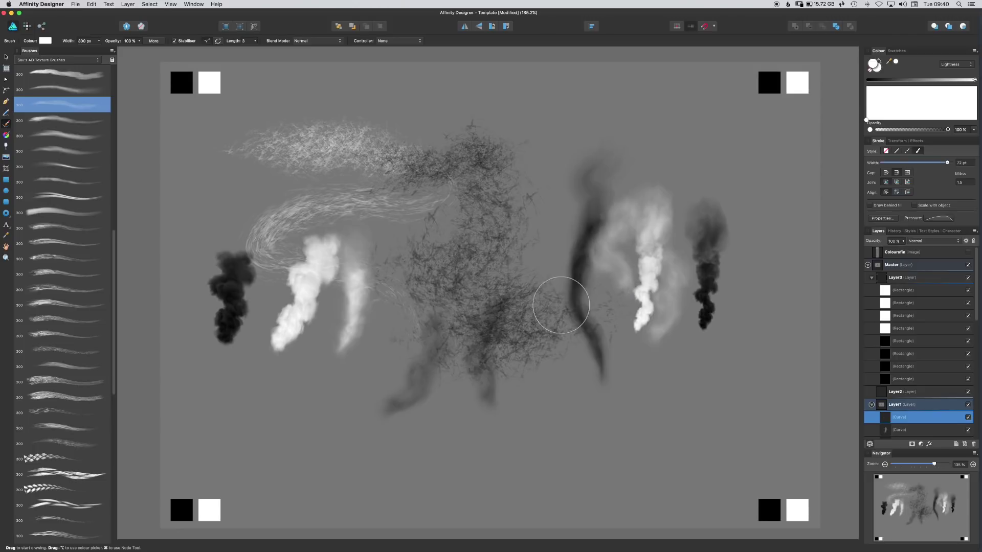
left_click_drag(529, 286, 558, 186)
Select the first cloud brush, paint white clouds at the upper right, and raise the colour opacity for another cloud at the right edge
left_click(70, 120)
left_click_drag(603, 117, 688, 133)
left_click_drag(621, 127, 703, 141)
left_click_drag(892, 130, 907, 130)
mouse_move(716, 146)
left_mouse_down()
mouse_move(756, 149)
mouse_move(730, 175)
mouse_move(878, 211)
left_mouse_up()
Select the second cloud brush, paint a white cloud at the top centre, and sample black for dark clouds along the upper canvas
left_click(76, 139)
mouse_move(500, 110)
left_mouse_down()
mouse_move(491, 98)
mouse_move(531, 134)
left_mouse_up()
left_click(767, 83, "alt")
left_click_drag(682, 88, 652, 100)
left_click_drag(639, 163, 667, 174)
left_click_drag(411, 112, 338, 127)
Select the third cloud brush, paint dark clouds at the left and, at 100% opacity, lower right, and cover the latter with 50% white
left_click(61, 150)
mouse_move(200, 182)
left_mouse_down()
mouse_move(252, 190)
mouse_move(307, 169)
left_mouse_up()
key("0")
mouse_move(588, 397)
left_mouse_down()
mouse_move(726, 404)
mouse_move(708, 369)
mouse_move(670, 360)
left_mouse_up()
left_click(797, 506, "alt")
left_click_drag(910, 129, 898, 129)
key("5")
mouse_move(613, 381)
left_mouse_down()
mouse_move(731, 352)
mouse_move(742, 388)
left_mouse_up()
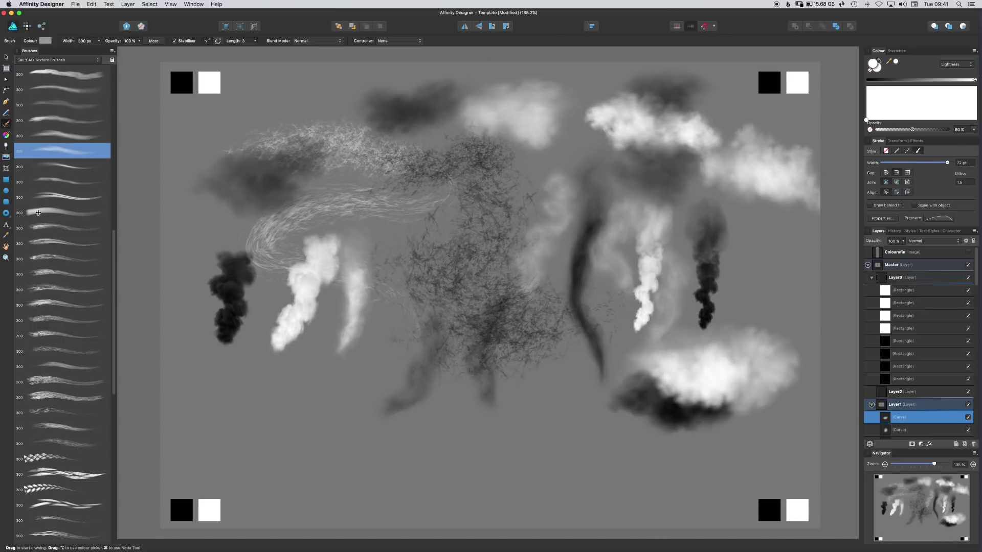
Select the glow brush, paint two white glow spots and a curved glow along the bottom, and add a stroke at 36% colour opacity
left_click(82, 167)
left_click(938, 131)
left_click(278, 412)
left_click(345, 431)
mouse_move(414, 462)
left_mouse_down()
mouse_move(532, 429)
mouse_move(645, 347)
left_mouse_up()
left_click(902, 129)
left_click_drag(371, 473, 450, 445)
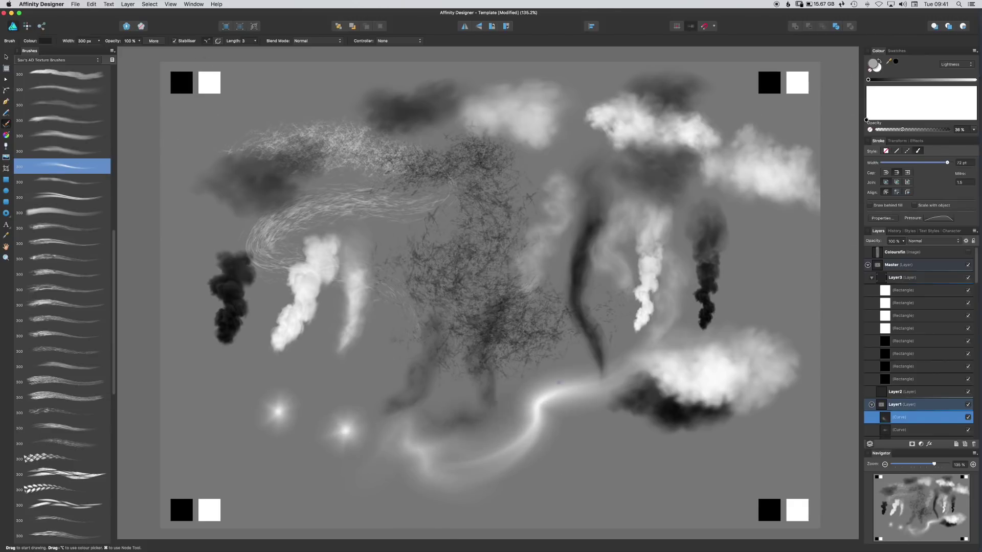
Select the brush after the glow brush, enlarge it, paint a black diagonal band across the lower canvas, and sample white for three more strokes
key("x")
left_click(61, 182)
key("bracketright")
key("bracketright")
mouse_move(276, 467)
left_mouse_down()
mouse_move(405, 471)
mouse_move(757, 327)
mouse_move(774, 253)
left_mouse_up()
left_click(796, 83, "alt")
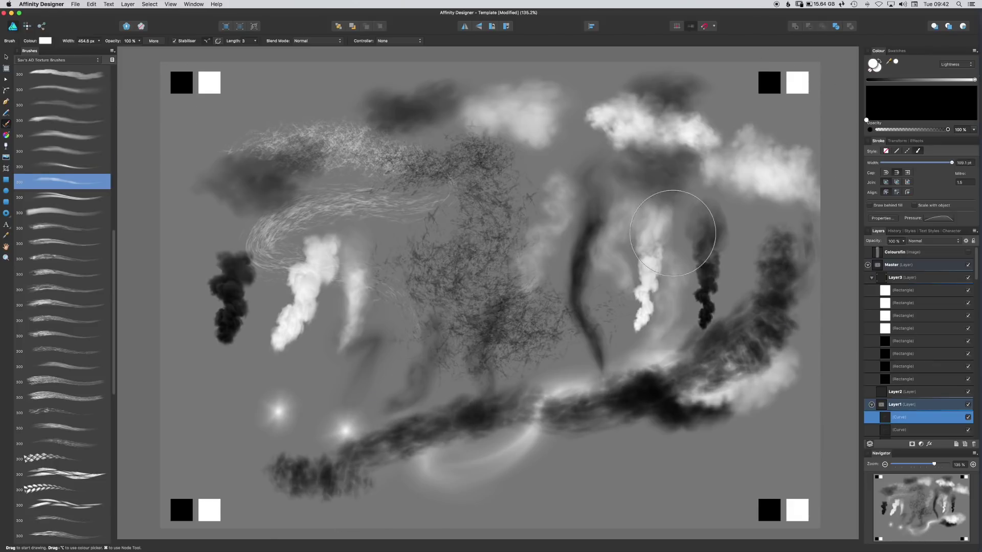
left_click_drag(708, 256, 645, 366)
mouse_move(499, 491)
left_mouse_down()
mouse_move(729, 465)
mouse_move(777, 437)
left_mouse_up()
mouse_move(328, 113)
left_mouse_down()
mouse_move(287, 174)
mouse_move(275, 170)
mouse_move(352, 194)
mouse_move(358, 225)
left_mouse_up()
Select the brush just above Clumpy 3, swap colours, and paint a stroke at the canvas's left
left_click(61, 197)
key("x")
left_click_drag(224, 189, 194, 249)
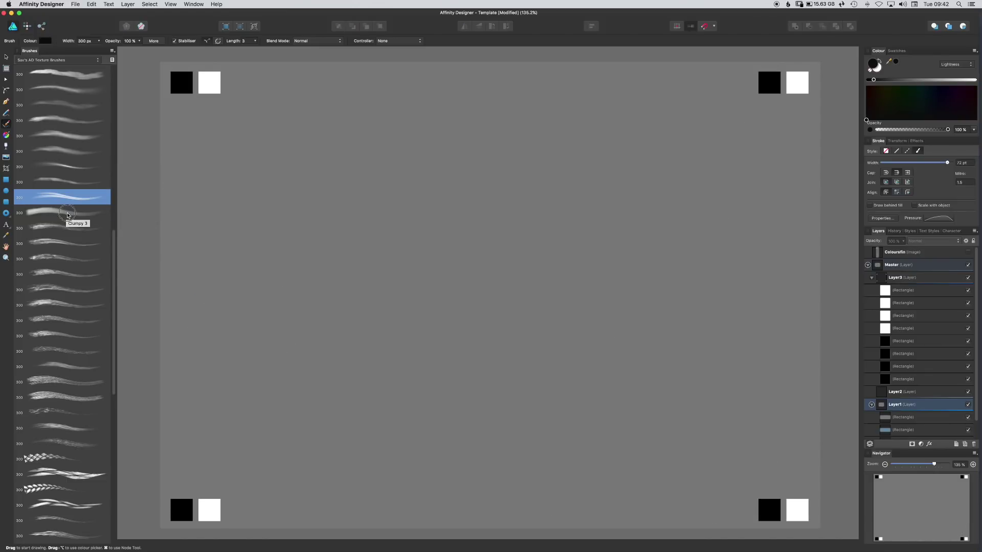
Select the Clumpy 3 brush, paint thick black strokes across the upper canvas, and swap to white to paint over them
left_click(61, 212)
mouse_move(199, 154)
left_mouse_down()
mouse_move(233, 183)
mouse_move(383, 189)
mouse_move(473, 160)
mouse_move(564, 161)
mouse_move(543, 173)
mouse_move(568, 174)
left_mouse_up()
key("x")
left_click_drag(631, 146, 384, 137)
Set the brush controller to Pressure and paint a winding white stroke at 46% opacity and a looping black stroke at 100%
left_click(398, 41)
left_click(391, 32)
mouse_move(583, 221)
left_mouse_down()
mouse_move(680, 227)
mouse_move(639, 320)
left_mouse_up()
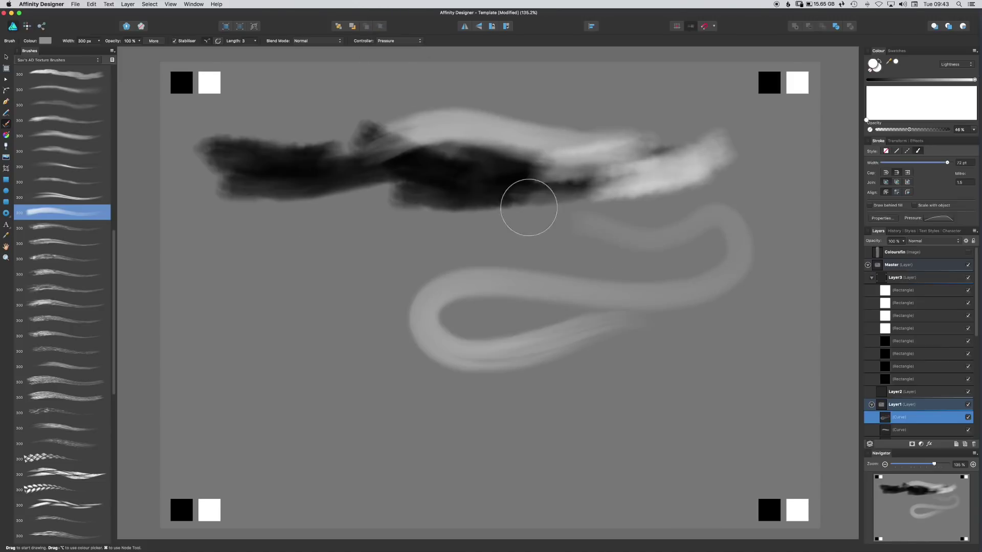
left_click_drag(925, 129, 947, 129)
mouse_move(778, 204)
left_mouse_down()
mouse_move(669, 387)
mouse_move(732, 225)
left_mouse_up()
Set the brush controller back to None and select the Cliffs 1 Dark brush
left_click(398, 41)
left_click(389, 53)
left_click(78, 230)
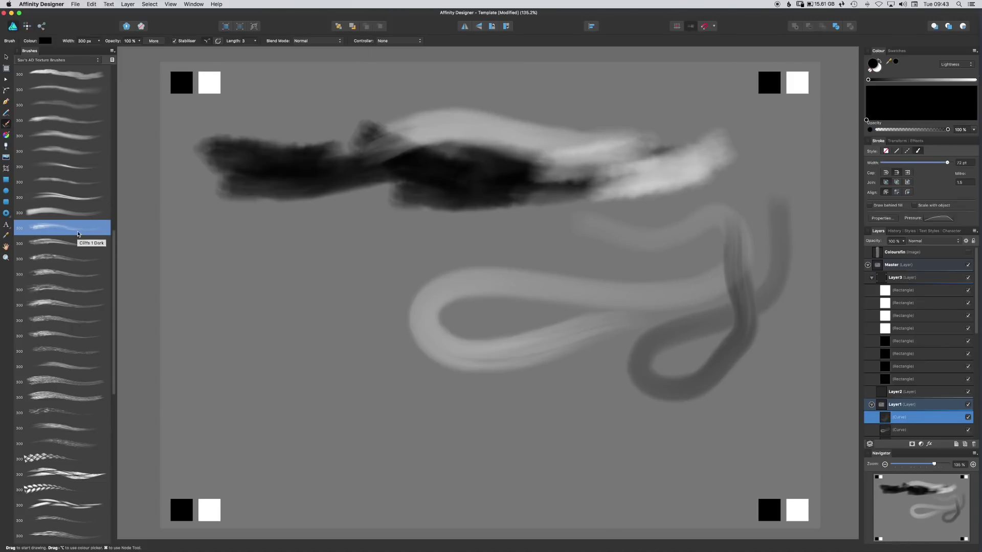
Paint a black Cliffs 1 Dark stroke at the canvas's left, and white cliff strokes across the lower canvas with the brush just below it
mouse_move(220, 256)
left_mouse_down()
mouse_move(353, 276)
mouse_move(380, 307)
mouse_move(302, 357)
mouse_move(401, 290)
mouse_move(213, 332)
mouse_move(414, 368)
left_mouse_up()
key("x")
left_click(67, 243)
mouse_move(378, 409)
left_mouse_down()
mouse_move(524, 462)
mouse_move(435, 481)
left_mouse_up()
left_click_drag(286, 440, 348, 404)
Paint white cliff strokes at the lower right with reduced opacity and a smaller brush, and a black stroke over them at 100% opacity
left_click_drag(947, 129, 905, 129)
mouse_move(542, 393)
left_mouse_down()
mouse_move(565, 424)
mouse_move(682, 427)
mouse_move(639, 393)
left_mouse_up()
key("[")
key("[")
key("[")
key("[")
mouse_move(575, 429)
left_mouse_down()
mouse_move(672, 482)
mouse_move(711, 425)
left_mouse_up()
left_click_drag(905, 129, 947, 130)
left_click_drag(757, 435, 644, 468)
Select the brush two below Cliffs 1 Dark and paint cliff texture across the canvas's right half, enlarging the brush and lowering the opacity
left_click(76, 259)
left_click_drag(526, 263, 715, 230)
key("]")
key("]")
key("]")
key("]")
left_click_drag(560, 337, 646, 320)
left_click_drag(947, 129, 916, 129)
mouse_move(654, 312)
left_mouse_down()
mouse_move(708, 285)
mouse_move(708, 312)
left_mouse_up()
left_click(929, 79)
Select the Cliffs 3 Dark brush and paint black strokes near the canvas's centre and lower left
left_click(76, 290)
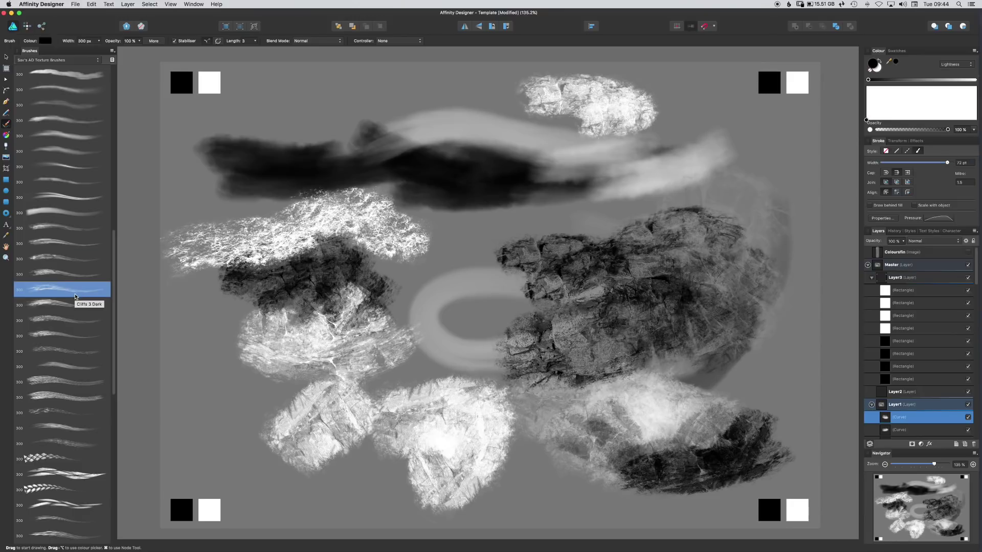
mouse_move(389, 245)
left_mouse_down()
mouse_move(428, 245)
mouse_move(429, 263)
left_mouse_up()
left_click_drag(204, 393, 263, 383)
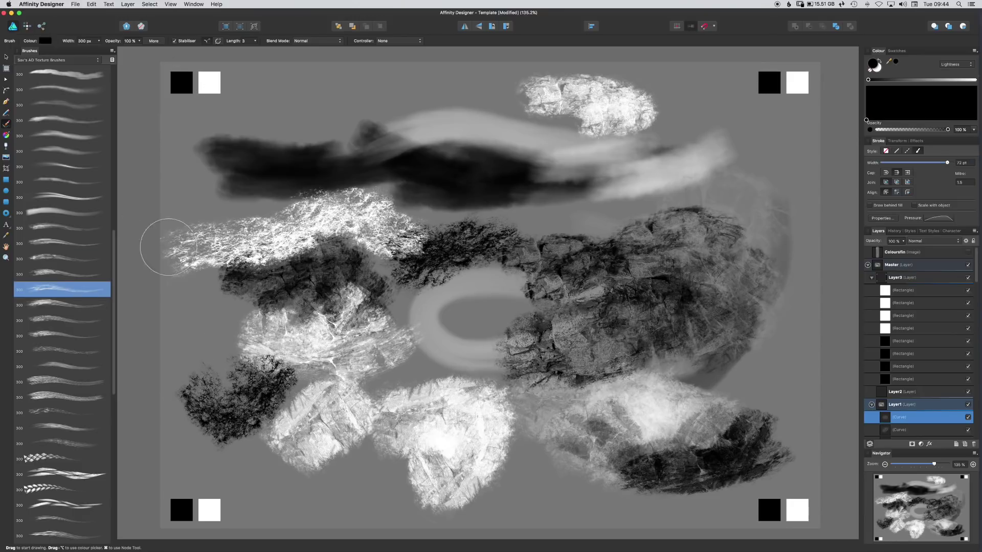
Select the brush just below Cliffs 3 Dark and paint white textured strokes across the upper canvas
left_click(66, 305)
left_click_drag(319, 100, 486, 100)
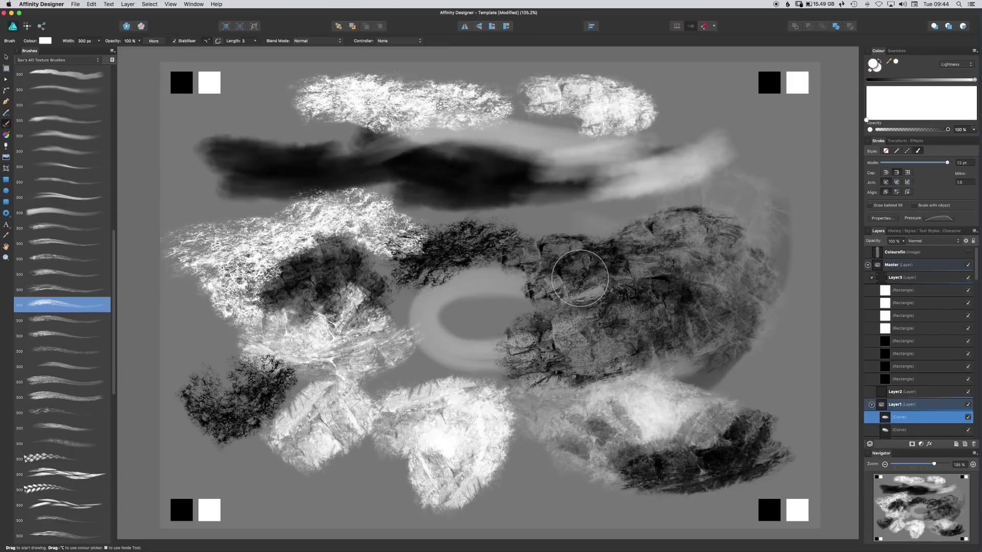
left_click_drag(420, 246, 620, 202)
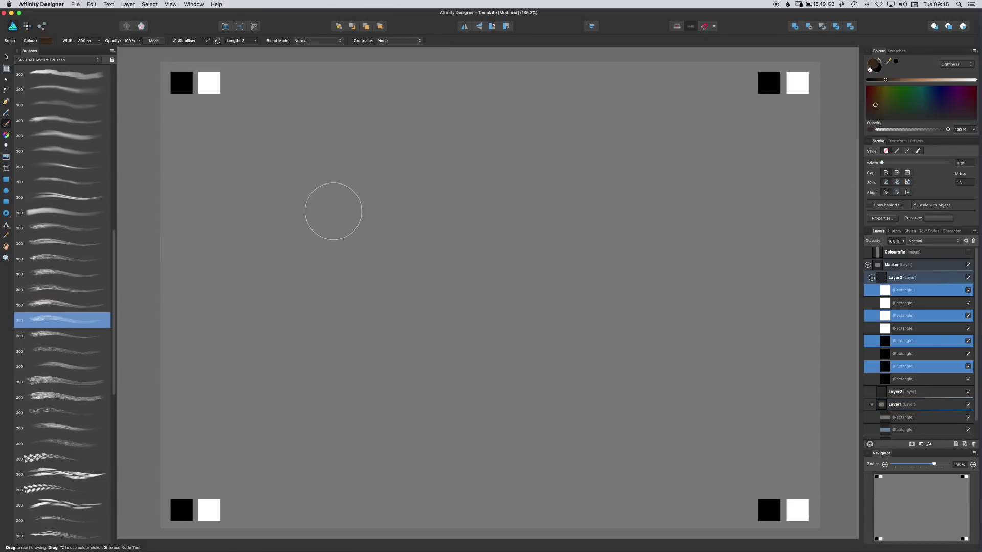
Paint overlapping black stone-wall strokes across the upper middle of the cleared canvas
left_click_drag(312, 205, 485, 209)
left_click_drag(361, 222, 541, 215)
left_click_drag(511, 215, 629, 205)
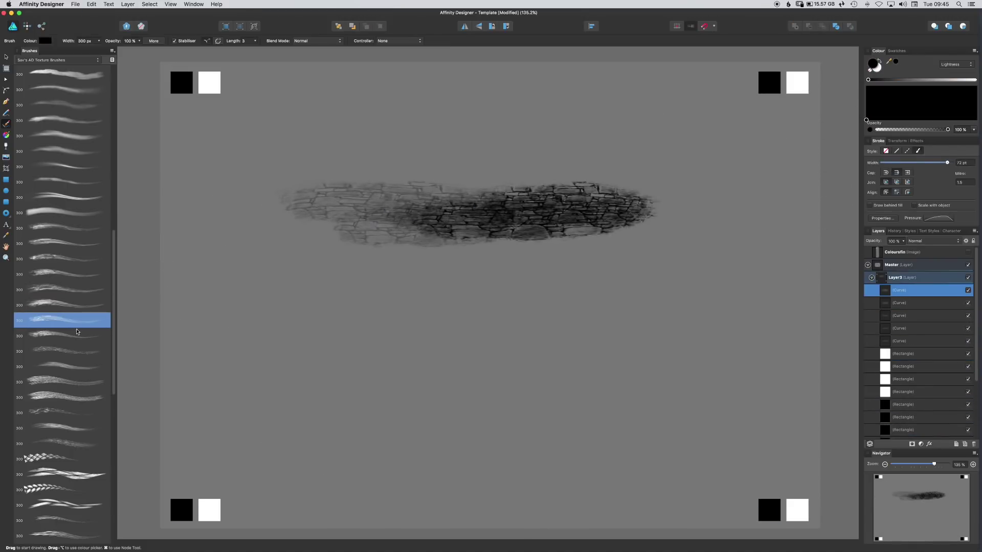
Select the next brush down, pick white from the canvas swatch, and paint a white stone-wall stroke and an overlapping black one near the top
left_click(76, 332)
left_click(211, 84, "alt")
left_click_drag(352, 143, 613, 140)
key("x")
mouse_move(726, 120)
left_mouse_down()
mouse_move(683, 153)
mouse_move(555, 158)
left_mouse_up()
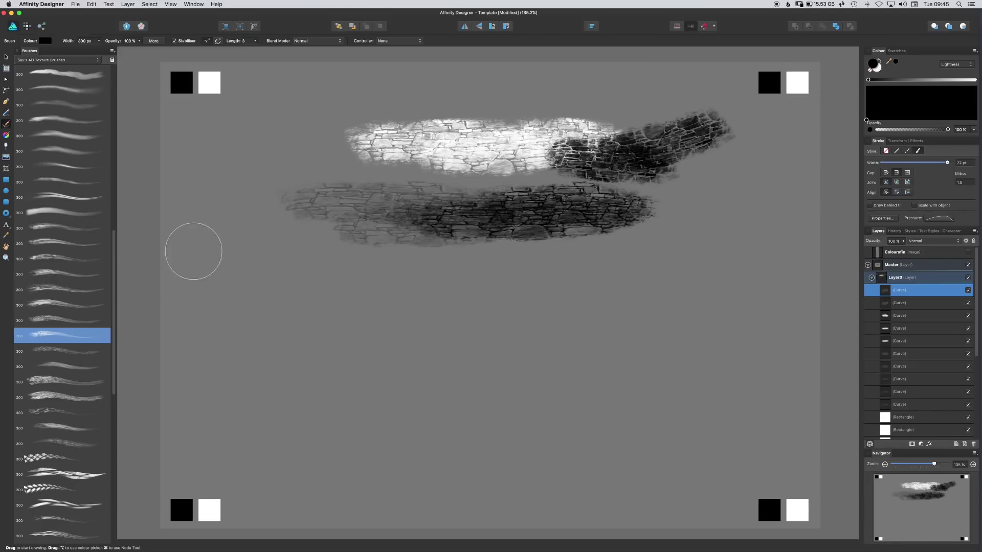
Return to the previous stone-wall brush, swap to white, and paint a patch below the black wall at the canvas's left
left_click(74, 320)
key("x")
mouse_move(289, 271)
left_mouse_down()
mouse_move(322, 306)
mouse_move(460, 287)
left_mouse_up()
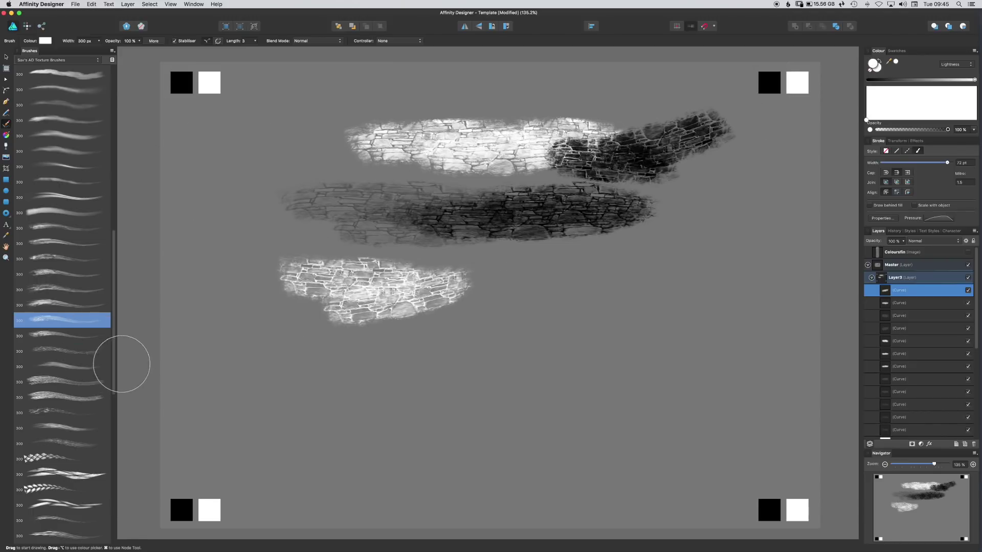
Select the cracked-line brush two rows down and paint a black crack stroke and an overlapping white one at the lower right
left_click(75, 352)
key("x")
left_click_drag(478, 332, 696, 333)
key("x")
left_click_drag(736, 301, 644, 373)
Select the next brush down and paint black vein texture in the lower centre and white vein texture at the left and right
left_click(74, 366)
key("x")
mouse_move(362, 391)
left_mouse_down()
mouse_move(563, 397)
mouse_move(407, 340)
left_mouse_up()
key("x")
mouse_move(217, 210)
left_mouse_down()
mouse_move(291, 199)
mouse_move(476, 245)
left_mouse_up()
mouse_move(714, 151)
left_mouse_down()
mouse_move(557, 291)
mouse_move(767, 236)
left_mouse_up()
Select the next brush down, undo the first stroke, and paint black bark strokes at the upper and lower left at 100% opacity
left_click(75, 381)
key("x")
left_click_drag(204, 128, 357, 99)
left_click_drag(930, 129, 948, 130)
key("super+z")
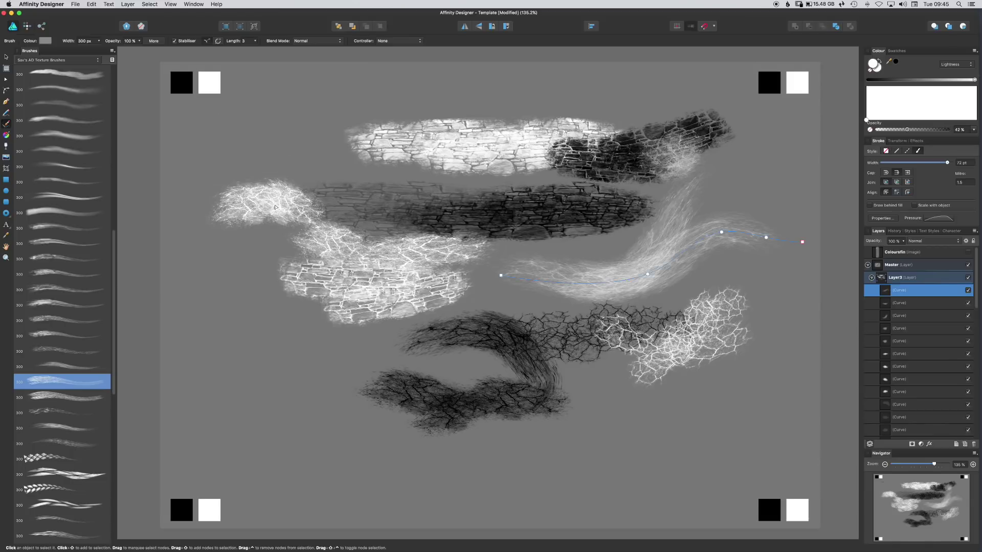
left_click_drag(202, 156, 349, 132)
left_click_drag(244, 344, 350, 425)
Set the brush controller to Pressure and paint tapering black bark strokes sweeping from the lower centre up the canvas's right side
left_click(403, 42)
left_click_drag(384, 460, 647, 389)
left_click_drag(567, 450, 708, 393)
key("super+z")
left_click_drag(562, 452, 710, 389)
left_click_drag(588, 450, 731, 369)
left_click_drag(659, 444, 772, 312)
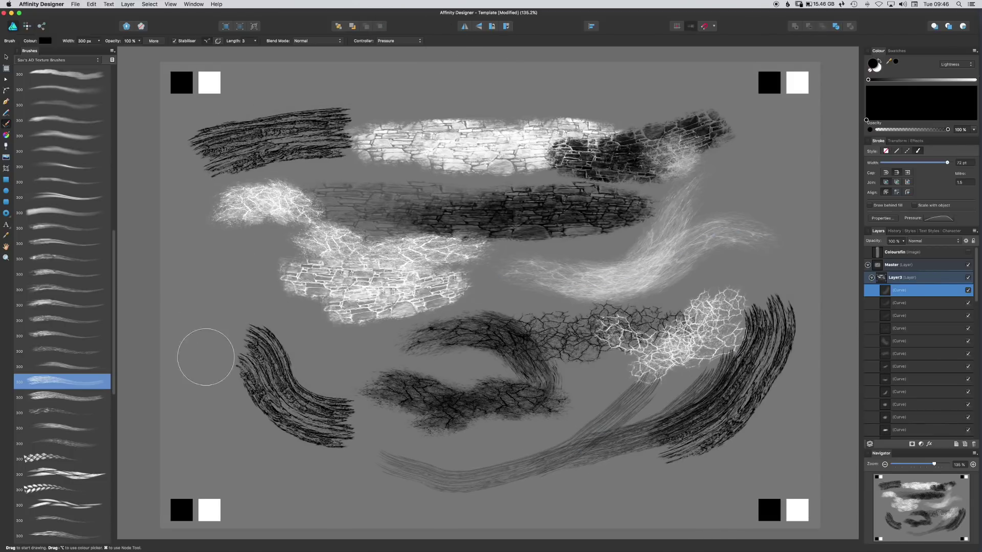
Swap to white and paint a curved bark stroke up the right side and two crossed strokes at the left
key("x")
mouse_move(580, 473)
left_mouse_down()
mouse_move(772, 368)
mouse_move(734, 189)
left_mouse_up()
left_click_drag(204, 319, 268, 253)
left_click_drag(192, 274, 263, 311)
Select the next brush down and paint white bark strokes along the top and black ones along the top and lower canvas
left_click(74, 397)
mouse_move(269, 89)
left_mouse_down()
mouse_move(397, 88)
mouse_move(286, 125)
left_mouse_up()
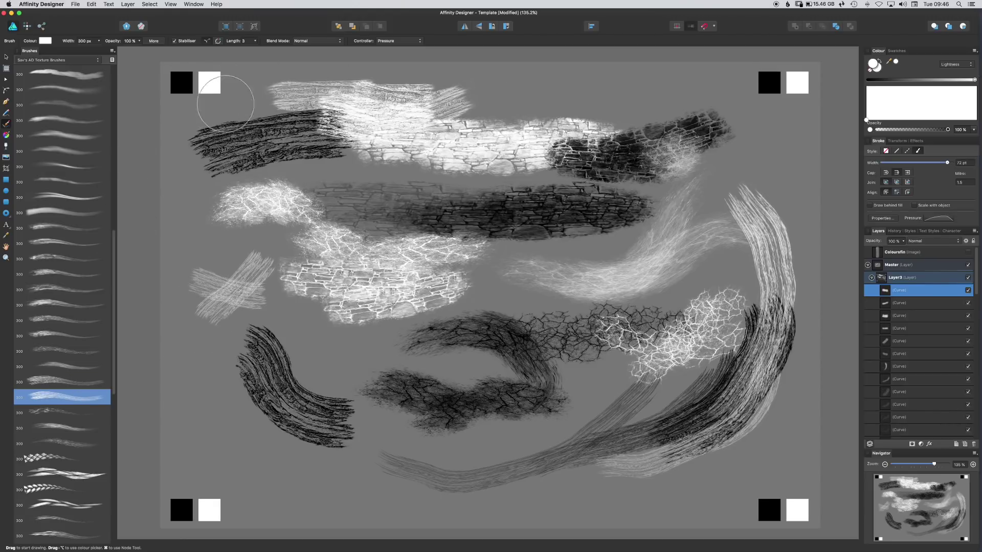
left_click_drag(574, 101, 565, 101)
left_click_drag(455, 99, 596, 120)
mouse_move(420, 445)
left_mouse_down()
mouse_move(593, 424)
mouse_move(347, 488)
left_mouse_up()
left_click_drag(399, 476, 169, 409)
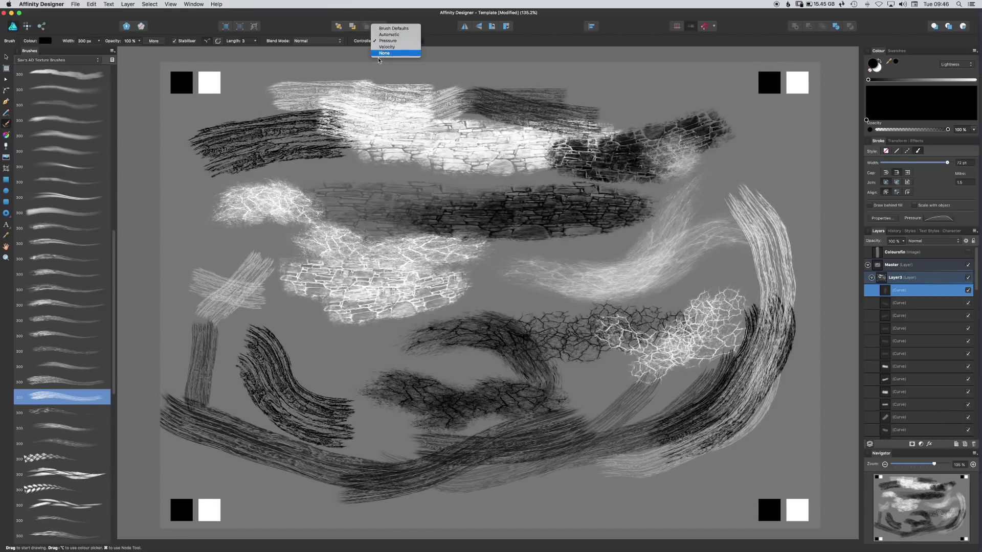
Set the brush controller to None, select the next brush down, and paint black and white branching strokes at the upper right
left_click(392, 54)
left_click(71, 412)
left_click_drag(761, 157, 658, 105)
key("x")
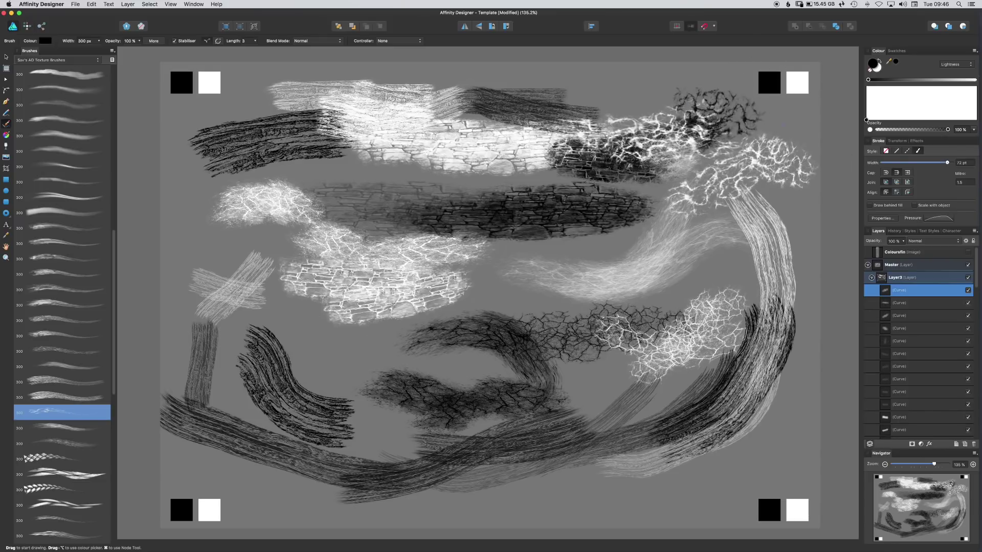
left_click_drag(767, 102, 418, 142)
Select the brush below the branching one, paint strokes along the canvas's bottom edge, and swap the colours
left_click(71, 427)
left_click_drag(603, 506, 690, 494)
mouse_move(680, 499)
left_mouse_down()
mouse_move(774, 442)
mouse_move(485, 474)
left_mouse_up()
key("x")
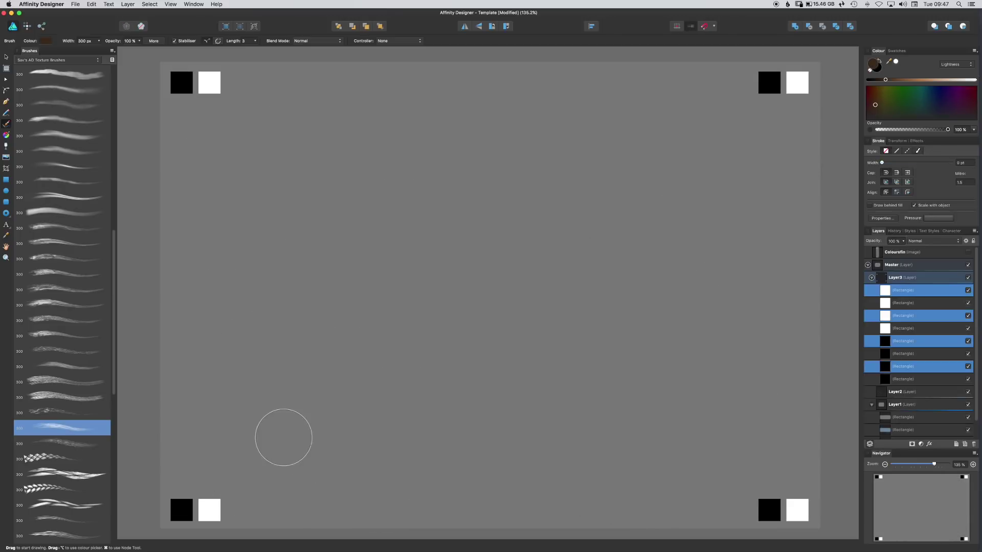
Select the next brush down and paint a black textured patch at the upper left, surrounded by winding white strokes towards the centre
left_click(71, 443)
mouse_move(240, 153)
left_mouse_down()
mouse_move(394, 136)
mouse_move(450, 174)
left_mouse_up()
left_click_drag(365, 166, 260, 139)
key("x")
left_click_drag(450, 141, 348, 137)
mouse_move(352, 171)
left_mouse_down()
mouse_move(255, 187)
mouse_move(343, 233)
left_mouse_up()
left_click_drag(332, 233, 347, 291)
left_click_drag(376, 248, 563, 249)
left_click_drag(434, 205, 636, 150)
Select the diamond-scale brush and paint two diagonal white scale strokes and a curved black one
left_click(70, 458)
mouse_move(276, 393)
left_mouse_down()
mouse_move(659, 266)
mouse_move(810, 136)
left_mouse_up()
mouse_move(527, 424)
left_mouse_down()
mouse_move(752, 268)
mouse_move(759, 250)
left_mouse_up()
left_click_drag(544, 134, 328, 301)
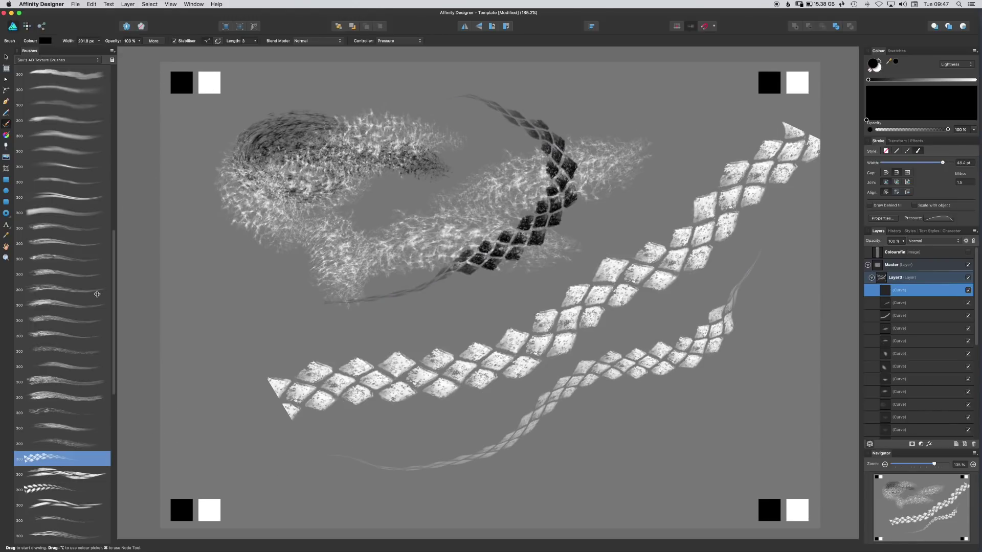
Select the brush below the diamond scales, paint a long diagonal stroke, and add strokes at the left with white picked from the swatch
left_click(58, 474)
mouse_move(281, 332)
left_mouse_down()
mouse_move(471, 296)
mouse_move(572, 230)
mouse_move(766, 155)
left_mouse_up()
left_click(209, 84, "alt")
left_click_drag(214, 281, 317, 327)
mouse_move(220, 332)
left_mouse_down()
mouse_move(336, 365)
mouse_move(414, 332)
left_mouse_up()
Lower the opacity and layer strokes at the lower right, and add a stroke towards the centre in black picked from the swatch
left_click(902, 129)
left_click_drag(660, 434, 741, 409)
mouse_move(691, 416)
left_mouse_down()
mouse_move(727, 400)
mouse_move(629, 425)
left_mouse_up()
mouse_move(655, 424)
left_mouse_down()
mouse_move(568, 434)
mouse_move(761, 373)
mouse_move(787, 332)
left_mouse_up()
left_click(769, 510, "alt")
mouse_move(767, 409)
left_mouse_down()
mouse_move(721, 445)
mouse_move(533, 384)
left_mouse_up()
Reduce the braid brush width to 242.3 px and paint two black braids and a looping white braid across the cleared canvas
key("bracketleft")
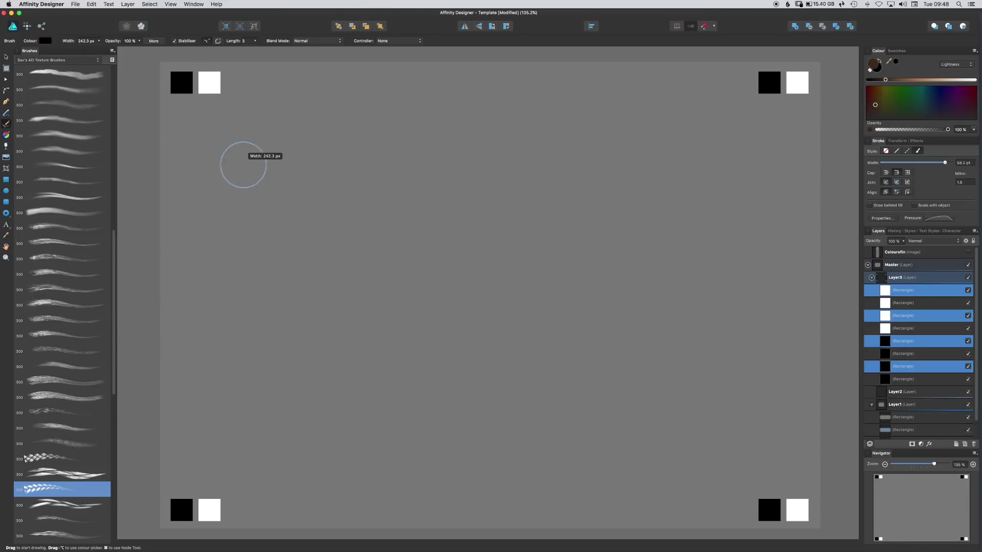
left_click_drag(217, 158, 670, 151)
mouse_move(218, 219)
left_mouse_down()
mouse_move(659, 270)
mouse_move(391, 383)
left_mouse_up()
mouse_move(335, 99)
left_mouse_down()
mouse_move(427, 97)
mouse_move(438, 173)
mouse_move(369, 283)
left_mouse_up()
Select the brush just below the braid brush and paint a large white braid sweeping around the canvas's right, bottom and left
left_click(73, 502)
mouse_move(276, 409)
left_mouse_down()
mouse_move(389, 435)
mouse_move(636, 332)
mouse_move(728, 251)
mouse_move(704, 115)
left_mouse_up()
mouse_move(322, 419)
left_mouse_down()
mouse_move(220, 312)
mouse_move(277, 220)
left_mouse_up()
Select the next brush down and build a hair patch at the lower right from black and white strokes, picking both colours from the swatches
left_click(66, 521)
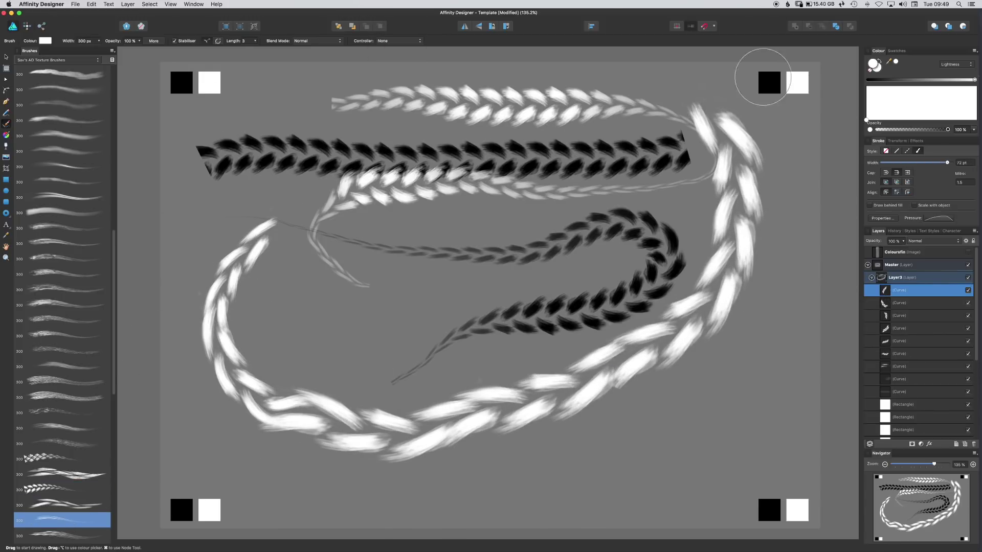
left_click(181, 85, "alt")
left_click_drag(736, 348, 698, 424)
left_click_drag(741, 383, 664, 437)
left_click_drag(716, 409, 616, 449)
left_click(796, 84, "alt")
left_click_drag(766, 348, 705, 435)
left_click_drag(752, 414, 655, 455)
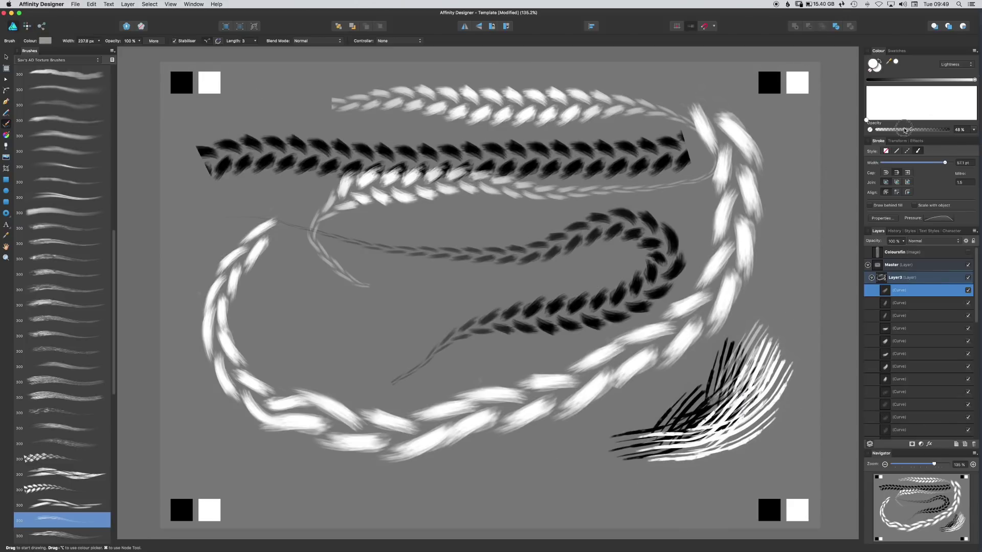
Layer translucent black hair strokes over the lower-right patch at 30% opacity
left_click_drag(736, 348, 700, 414)
left_click_drag(747, 357, 709, 414)
left_click_drag(741, 368, 698, 424)
left_click_drag(726, 352, 692, 424)
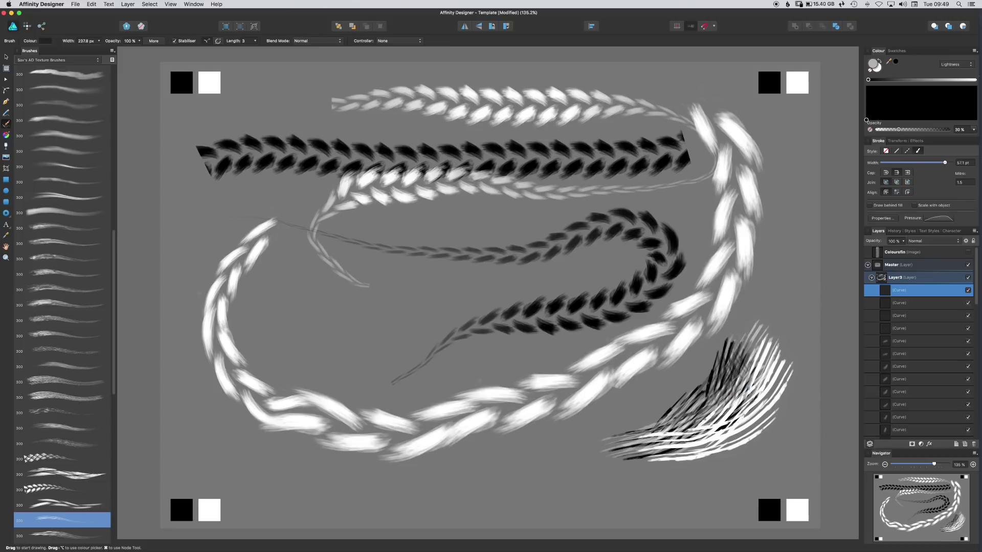
Select the brush below the hair brush and build up a translucent black cross-hatched patch left of the canvas's centre
left_click_drag(113, 392, 122, 536)
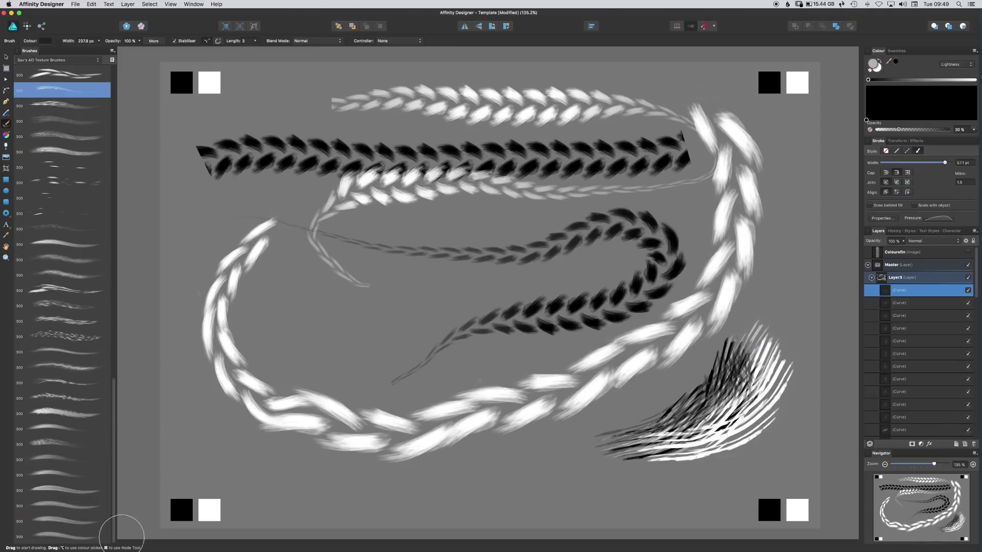
left_click(76, 108)
mouse_move(398, 280)
left_mouse_down()
mouse_move(460, 287)
mouse_move(532, 251)
mouse_move(312, 368)
left_mouse_up()
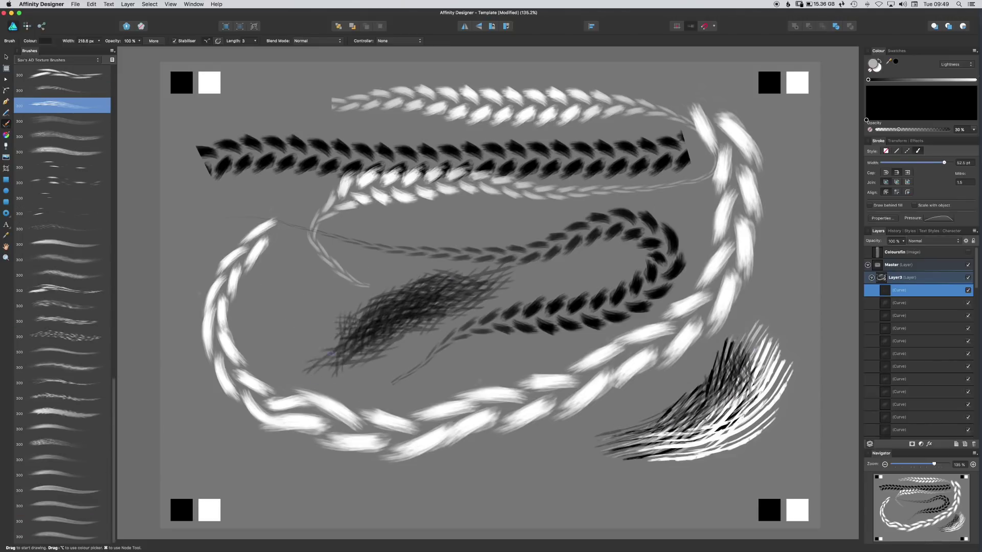
mouse_move(404, 294)
left_mouse_down()
mouse_move(383, 309)
mouse_move(408, 311)
left_mouse_up()
left_click_drag(333, 348, 384, 312)
left_click_drag(348, 342, 470, 289)
left_click_drag(453, 283, 506, 278)
Select the Halftone Bristle brush and paint white halftone strokes at the lower centre and dark ones at the upper left
left_click(78, 123)
mouse_move(437, 389)
left_mouse_down()
mouse_move(491, 475)
mouse_move(511, 414)
left_mouse_up()
mouse_move(409, 460)
left_mouse_down()
mouse_move(542, 430)
mouse_move(434, 388)
mouse_move(506, 481)
left_mouse_up()
mouse_move(232, 218)
left_mouse_down()
mouse_move(256, 266)
mouse_move(358, 214)
mouse_move(368, 246)
mouse_move(307, 307)
left_mouse_up()
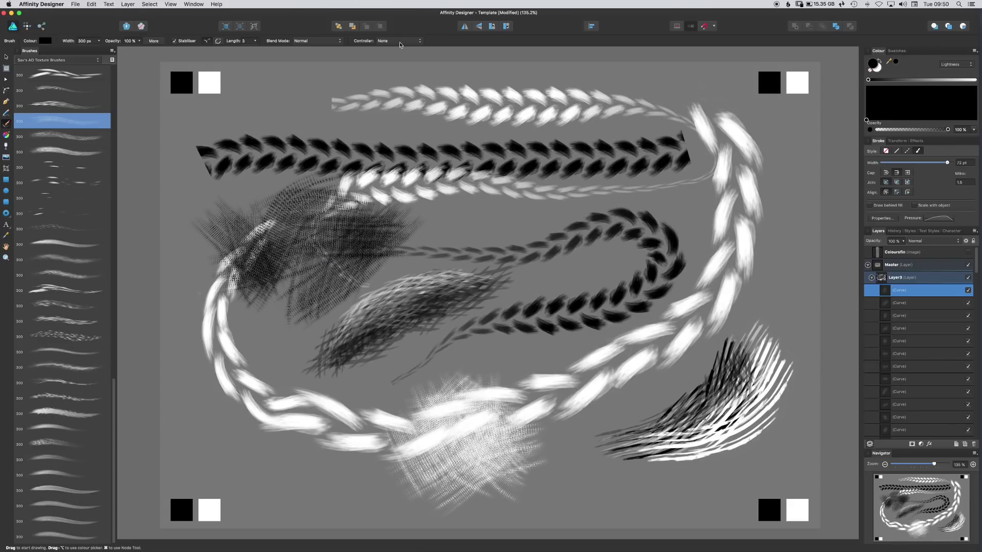
Enlarge the Halftone Bristle brush and paint broad strokes across the lower canvas and the upper right
key("bracketright")
left_click_drag(218, 429, 484, 338)
left_click_drag(317, 455, 547, 360)
left_click_drag(751, 218, 557, 261)
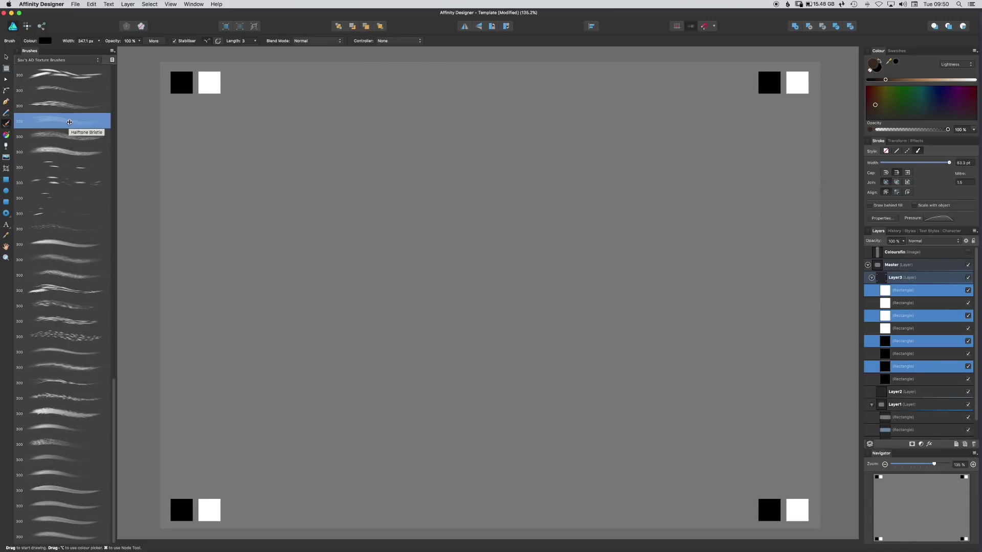
Select the brush just below Halftone Bristle and paint overlapping black crackle strokes at the upper left and white ones at the upper right
left_click(87, 137)
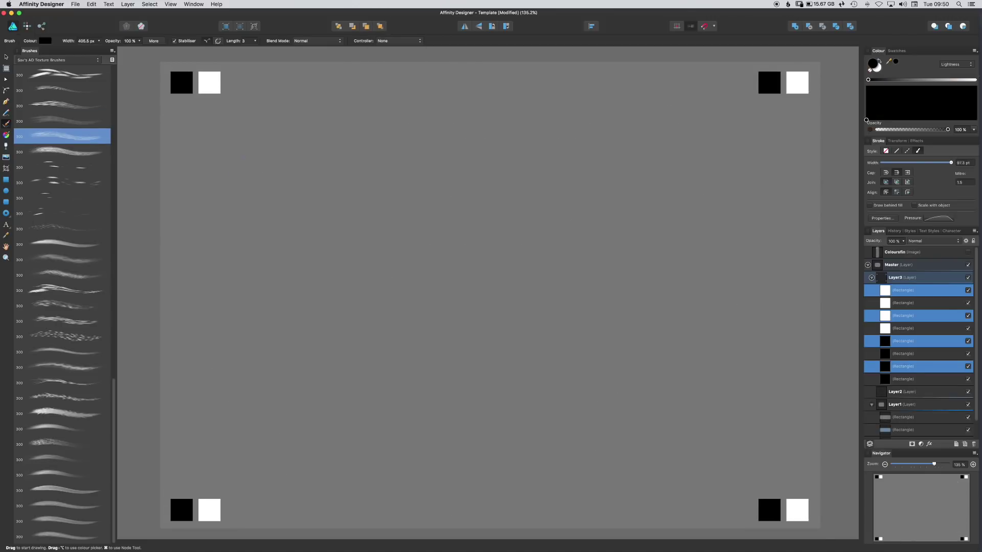
left_click_drag(271, 151, 393, 163)
left_click_drag(307, 182, 399, 174)
left_click_drag(363, 161, 455, 174)
left_click_drag(276, 192, 383, 181)
left_click(208, 84, "alt")
mouse_move(498, 174)
left_mouse_down()
mouse_move(573, 169)
mouse_move(619, 184)
left_mouse_up()
left_click_drag(623, 181, 726, 141)
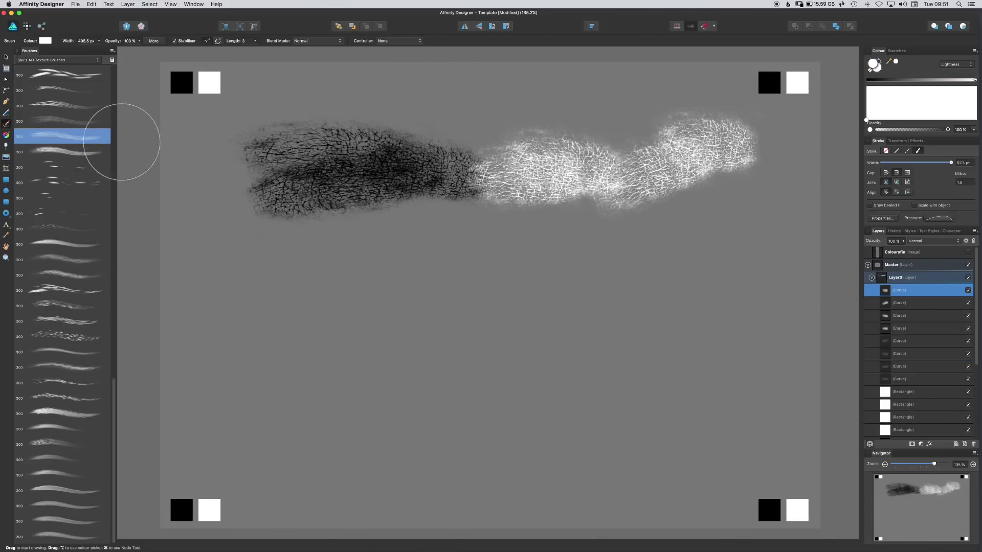
Select the next crackle brush and paint overlapping white strokes across the canvas's middle, finishing with a translucent stroke below them
left_click(87, 152)
mouse_move(289, 278)
left_mouse_down()
mouse_move(340, 272)
mouse_move(368, 286)
left_mouse_up()
left_click_drag(322, 276, 396, 271)
left_click_drag(378, 271, 517, 287)
left_click(909, 129)
mouse_move(434, 299)
left_mouse_down()
mouse_move(603, 284)
mouse_move(460, 330)
left_mouse_up()
Paint dark crackle strokes beyond the white band's right end, translucent above and fully opaque below
left_click_drag(634, 271, 703, 286)
left_click_drag(634, 286, 708, 248)
left_click(947, 129)
left_click_drag(616, 322, 706, 330)
left_click_drag(662, 360, 741, 315)
Scatter coarse white and black specks over the canvas's lower half and left edge with the first two particle brushes
left_click(70, 167)
mouse_move(299, 353)
left_mouse_down()
mouse_move(280, 322)
mouse_move(323, 376)
left_mouse_up()
key("x")
mouse_move(220, 256)
left_mouse_down()
mouse_move(260, 274)
mouse_move(207, 345)
left_mouse_up()
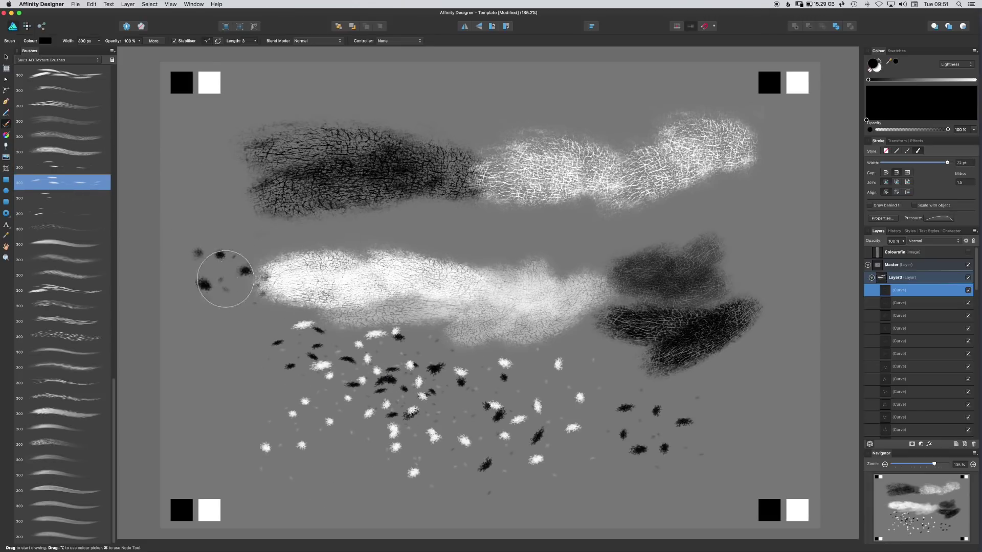
key("x")
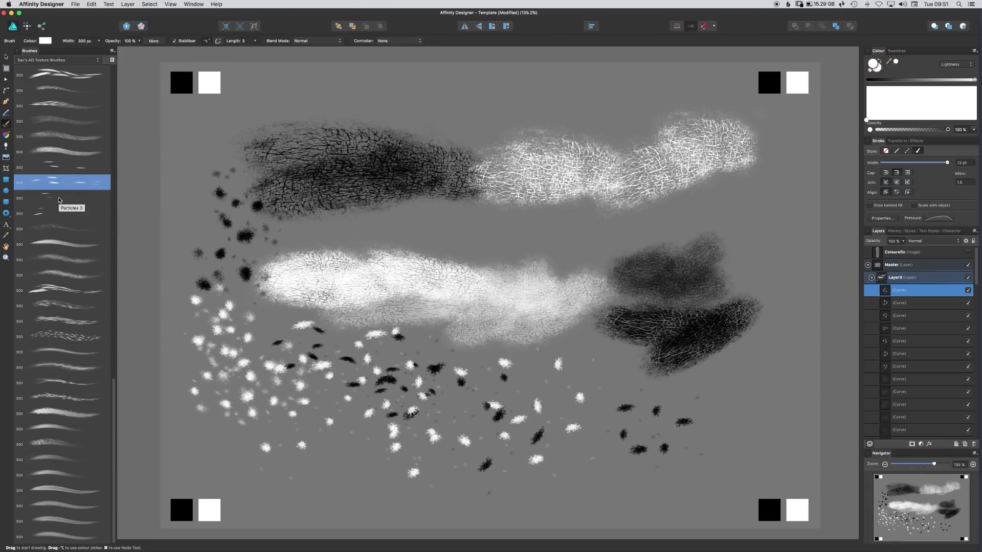
Scatter finer specks at the canvas's lower left with the Particles 3 brush and white ones with the Particles 4 brush
left_click(59, 199)
left_click_drag(335, 441, 323, 482)
key("x")
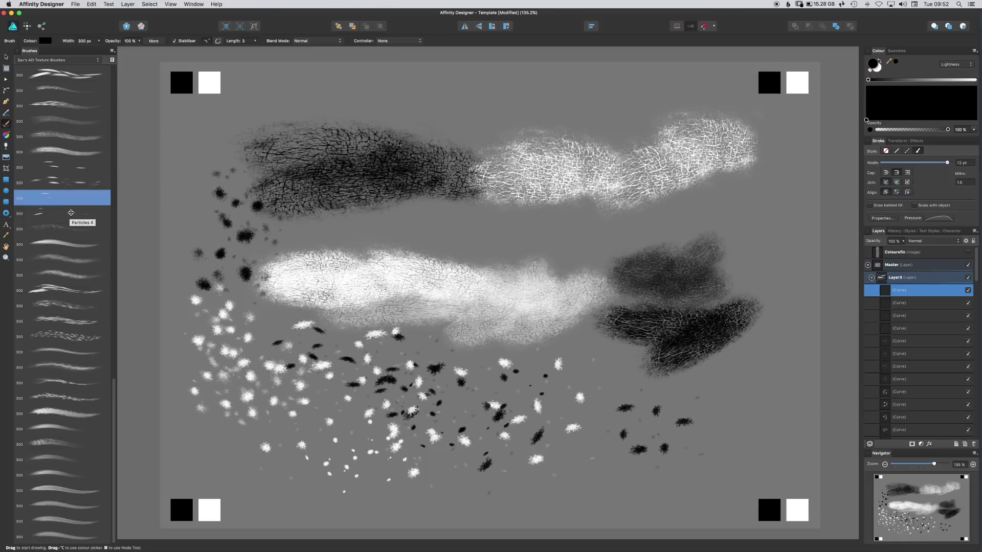
left_click(71, 212)
left_click(207, 84, "alt")
left_click_drag(334, 425, 326, 495)
Select the brush just below Particles 4 and paint fine white and black dots at the canvas's lower right
left_click(60, 228)
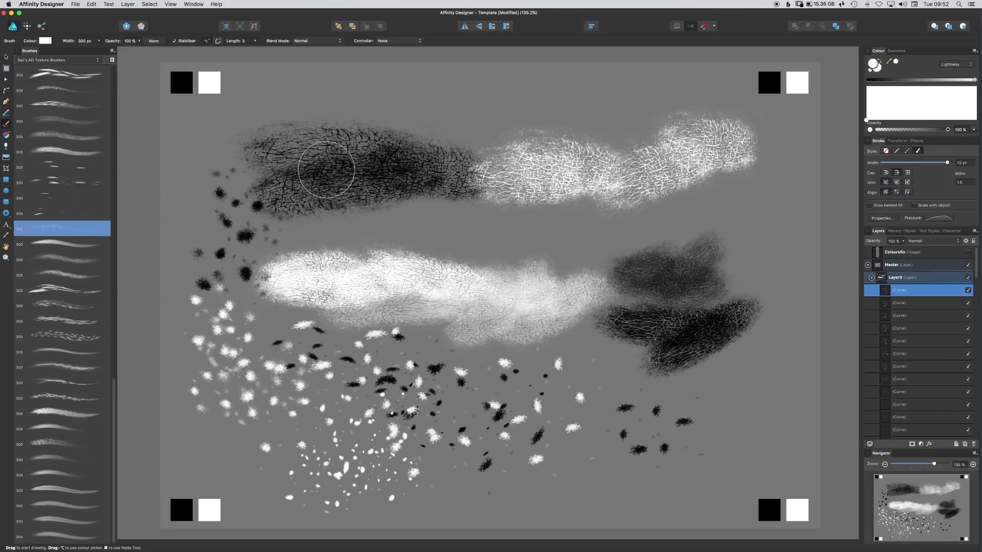
left_click_drag(627, 407, 663, 443)
left_click(689, 367, "alt")
left_click_drag(711, 390, 677, 468)
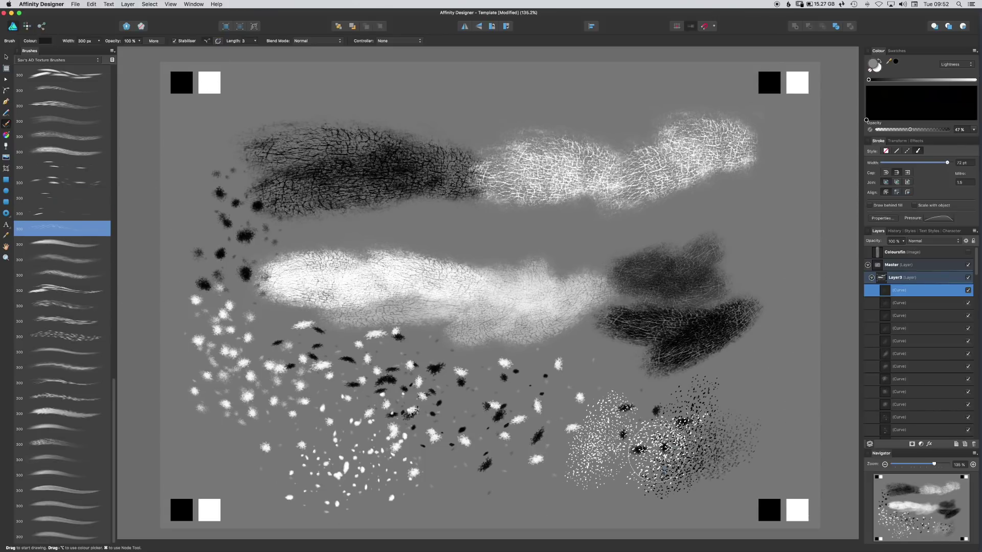
key("x")
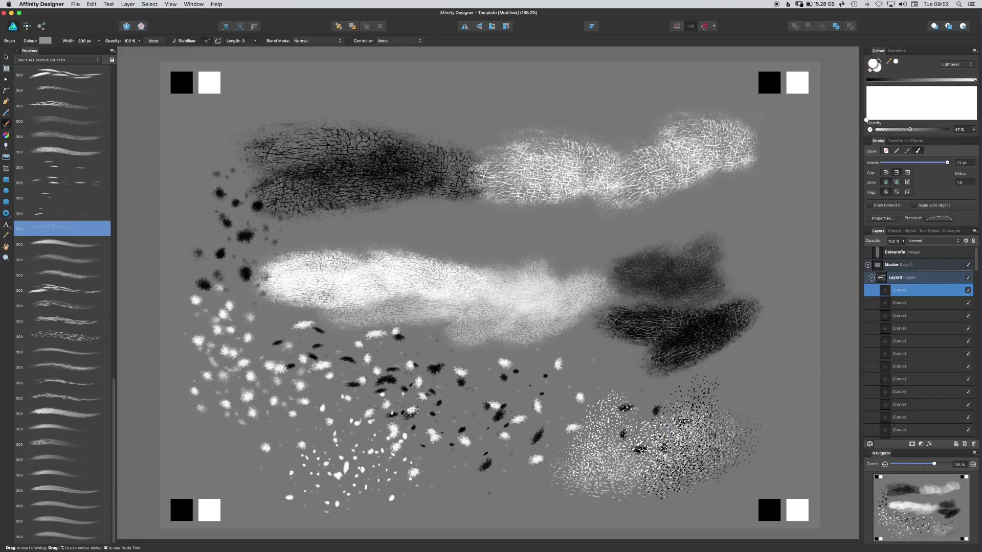
Select the soft brush below the fine-dot brush and paint translucent dark, white and solid black patches along the canvas's top
left_click(90, 250)
key("x")
left_click_drag(483, 99, 573, 100)
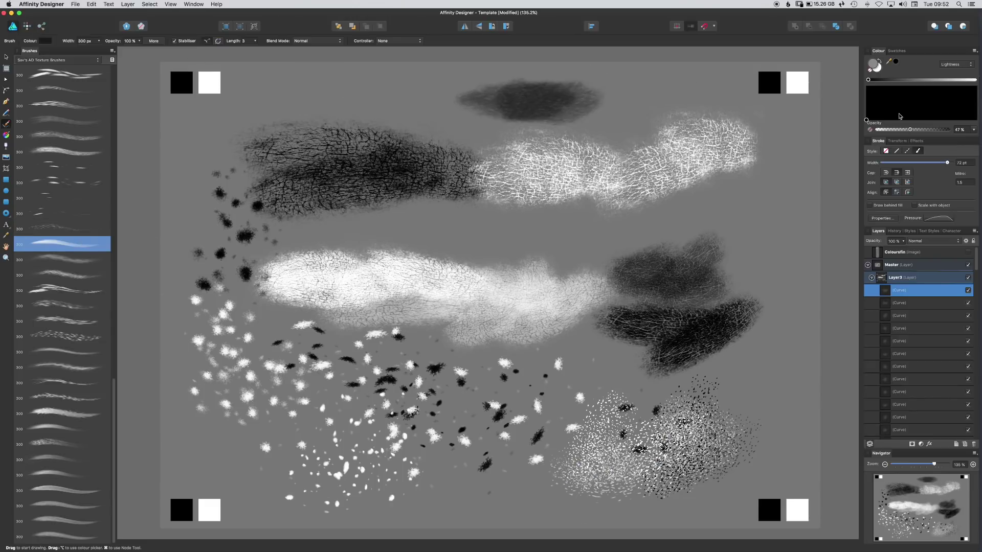
left_click_drag(635, 101, 599, 100)
left_click_drag(634, 105, 531, 113)
left_click_drag(534, 115, 653, 124)
key("x")
left_click_drag(721, 97, 680, 107)
Select the following mottled brush, paint dark patches at the upper left, enlarge it and paint a translucent dark and white band right of centre
left_click(76, 259)
left_click_drag(307, 100, 358, 97)
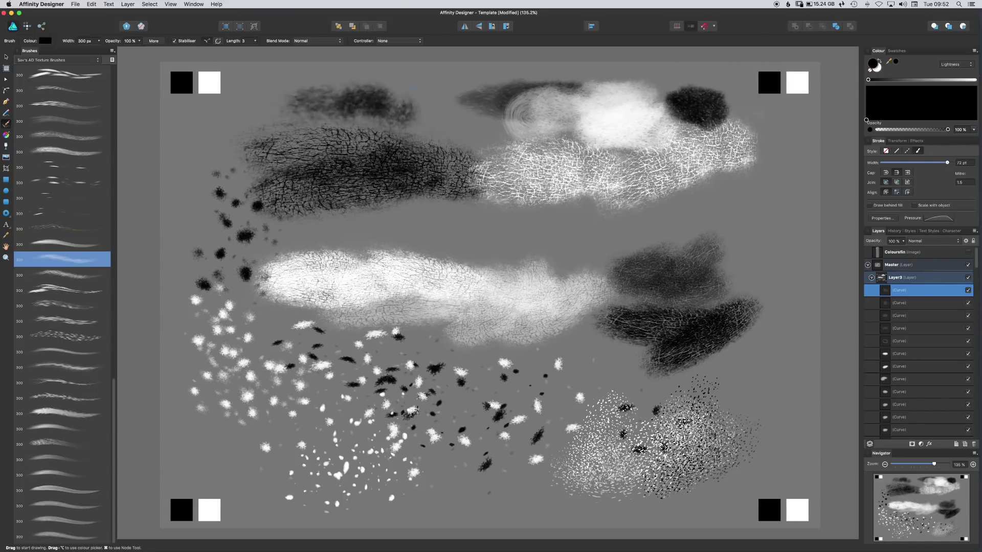
key("]")
left_click_drag(492, 236, 695, 228)
left_click(796, 83, "alt")
mouse_move(694, 223)
left_mouse_down()
mouse_move(654, 214)
mouse_move(527, 235)
mouse_move(634, 241)
mouse_move(480, 240)
left_mouse_up()
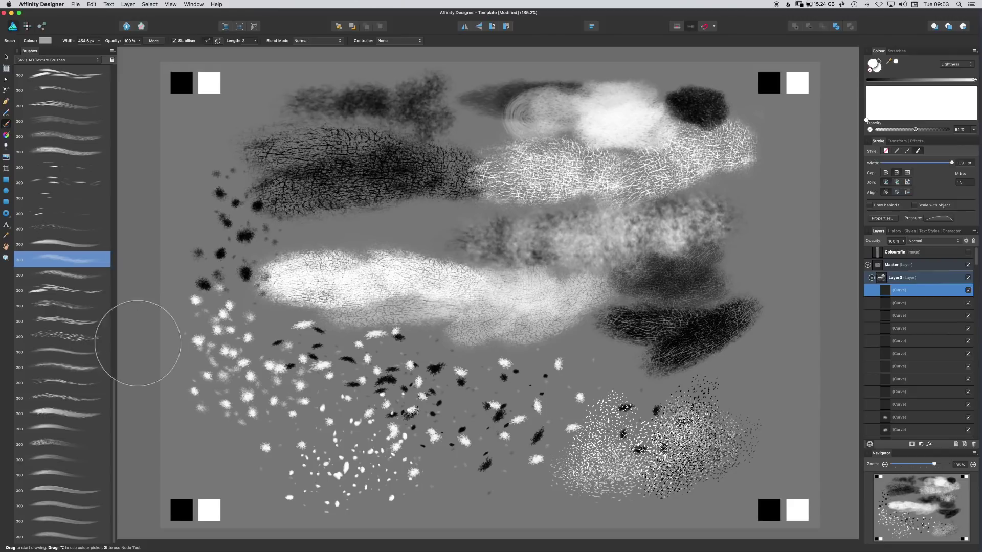
Select the next stippled brush and build up a white cloud with dark patches at the canvas's upper centre
left_click(61, 275)
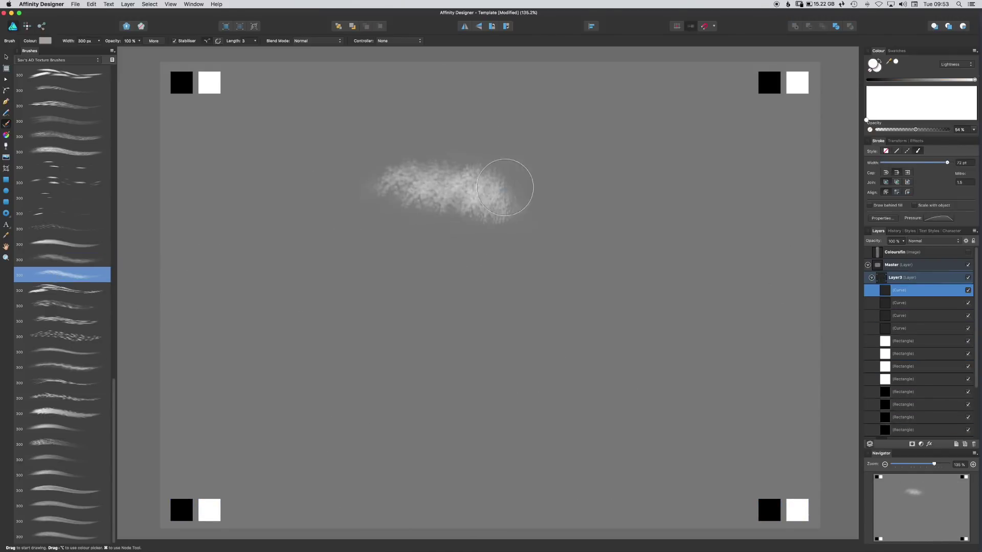
key("x")
mouse_move(404, 168)
left_mouse_down()
mouse_move(519, 201)
mouse_move(645, 199)
left_mouse_up()
left_click_drag(913, 129, 948, 130)
left_click_drag(562, 196, 491, 169)
left_click_drag(529, 159, 424, 164)
left_click(792, 88, "alt")
mouse_move(429, 158)
left_mouse_down()
mouse_move(383, 156)
mouse_move(431, 110)
left_mouse_up()
Select the brush below the stippled one and paint blotchy white strokes across the middle, continuing them in black
left_click(68, 293)
mouse_move(348, 289)
left_mouse_down()
mouse_move(287, 300)
mouse_move(383, 302)
left_mouse_up()
left_click_drag(354, 285, 460, 298)
left_click_drag(439, 284, 492, 281)
left_click(182, 84, "alt")
key("super+z")
left_click_drag(434, 297, 524, 302)
Lower the colour opacity and add translucent dark blotches at the band's right end and pale ones above and below it
left_click_drag(947, 129, 910, 129)
left_click_drag(498, 308, 578, 317)
left_click_drag(577, 294, 626, 301)
left_click(394, 286, "alt")
left_click_drag(460, 266, 426, 286)
left_click_drag(363, 332, 588, 360)
Select the spatter brush below the blotchy one and paint black strokes at the upper left and down the canvas's left side
left_click(68, 305)
left_click_drag(220, 207, 332, 202)
left_click_drag(248, 202, 435, 217)
mouse_move(332, 186)
left_mouse_down()
mouse_move(276, 210)
mouse_move(256, 260)
left_mouse_up()
left_click_drag(227, 279, 220, 348)
Enlarge the spatter brush and paint broad black strokes across the canvas's lower left and centre
key("bracketright")
key("bracketright")
key("bracketright")
left_click_drag(276, 408, 409, 435)
left_click_drag(419, 388, 522, 361)
left_click_drag(414, 444, 368, 429)
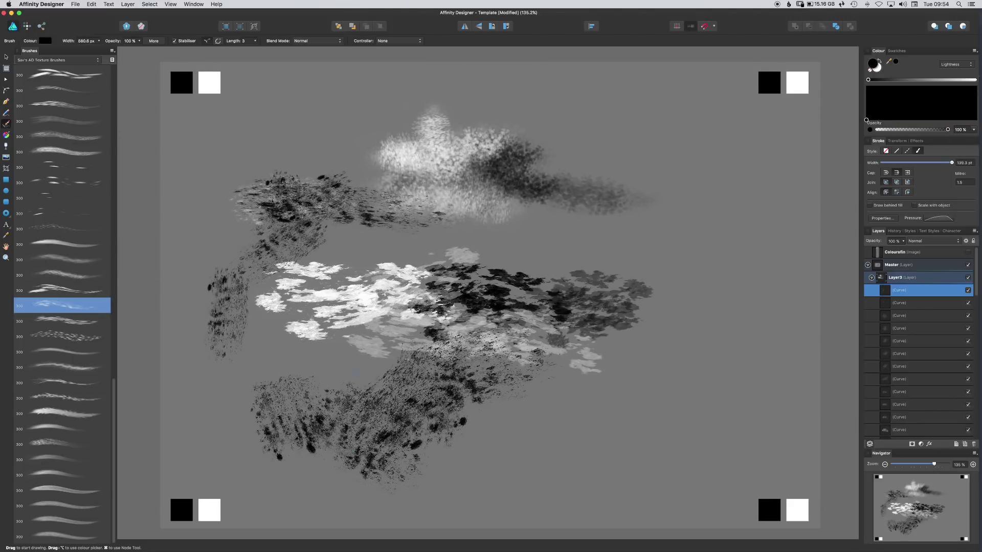
left_click_drag(358, 381, 389, 358)
Select the brush below the spatter brush and paint white scale-like strokes at the upper right, overlapping their end with black
left_click(61, 321)
left_click(797, 82, "alt")
left_click_drag(698, 153, 777, 166)
mouse_move(766, 177)
left_mouse_down()
mouse_move(711, 209)
mouse_move(636, 220)
left_mouse_up()
left_click(768, 82, "alt")
mouse_move(761, 148)
left_mouse_down()
mouse_move(721, 191)
mouse_move(790, 174)
left_mouse_up()
left_click_drag(785, 186, 777, 204)
Add translucent white strokes above the scale-like ones, and paint white flecks along the canvas's right side with the next brush
left_click(797, 82, "alt")
left_click_drag(628, 151, 694, 138)
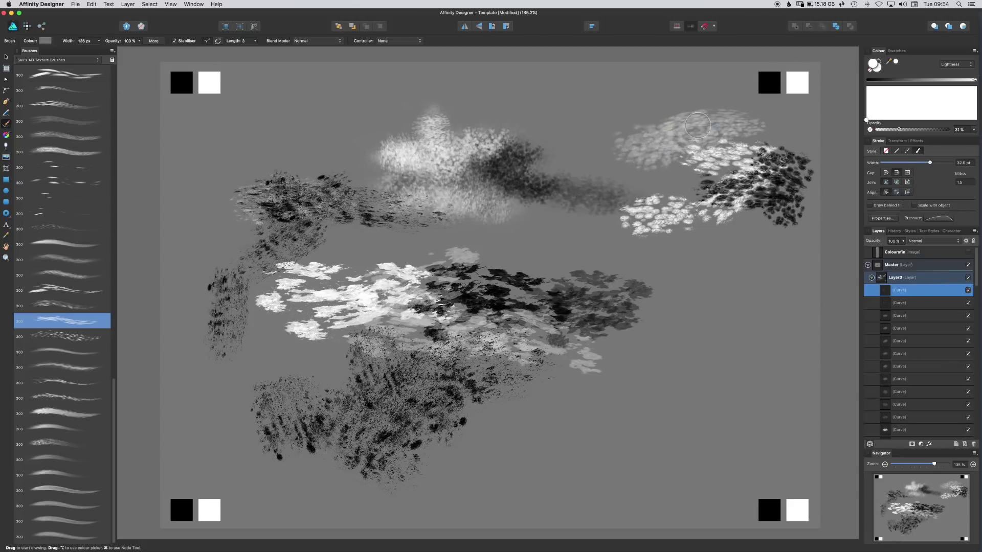
left_click(59, 336)
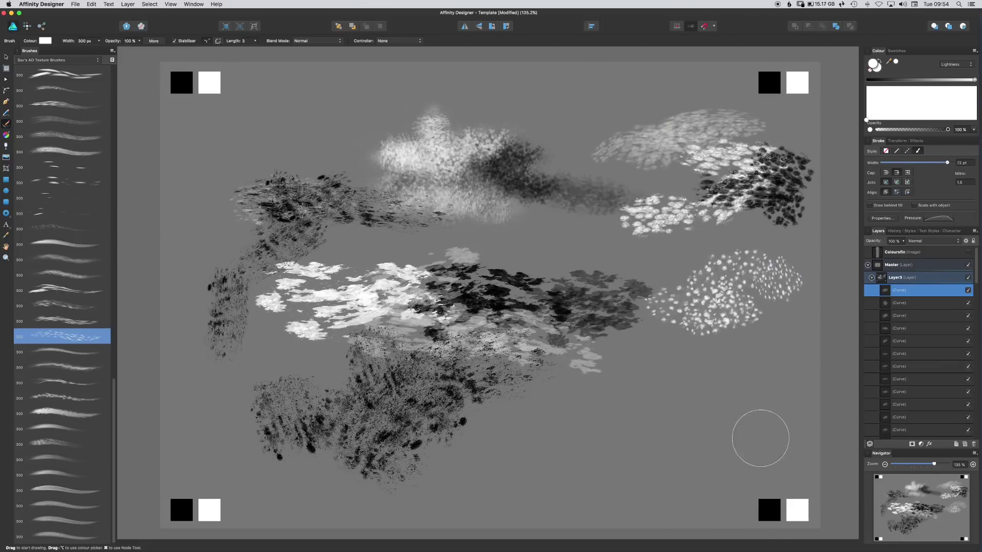
left_click_drag(532, 445, 721, 358)
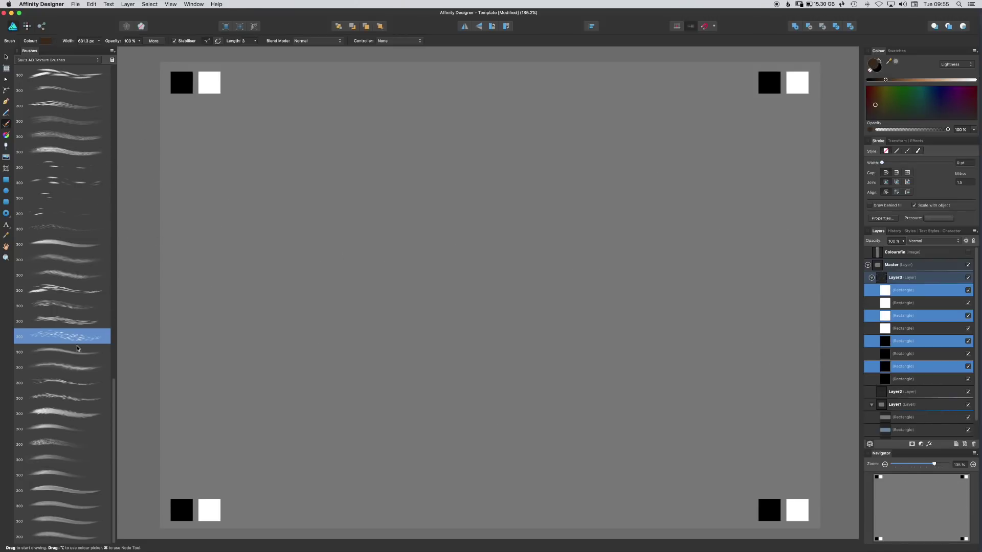
Select the short-fur brush below the fleck brush and paint a black stroke, a white zigzag and an upright white stroke at the upper left
left_click(59, 351)
left_click(180, 82, "alt")
left_click_drag(286, 185, 417, 167)
left_click(209, 82, "alt")
left_click_drag(338, 171, 444, 186)
mouse_move(439, 170)
left_mouse_down()
mouse_move(330, 220)
mouse_move(498, 192)
left_mouse_up()
left_click_drag(493, 155, 503, 239)
Select the longer-fur brush just below and paint overlapping black strokes across the canvas's centre
left_click(69, 367)
left_click(181, 84, "alt")
left_click_drag(337, 286, 532, 254)
mouse_move(498, 276)
left_mouse_down()
mouse_move(412, 292)
mouse_move(370, 286)
left_mouse_up()
left_click_drag(358, 287, 377, 320)
Enlarge the fur brush and paint broader black fur along the underside of the central patch
key("bracketright")
key("bracketright")
key("bracketright")
key("bracketright")
key("bracketright")
key("bracketright")
key("bracketright")
key("bracketright")
key("bracketright")
key("bracketright")
mouse_move(460, 312)
left_mouse_down()
mouse_move(370, 332)
mouse_move(516, 333)
left_mouse_up()
mouse_move(516, 333)
left_mouse_down()
mouse_move(562, 291)
mouse_move(419, 347)
left_mouse_up()
Paint white fur over the middle of the black patch, reducing the brush size for the final stroke
left_click(209, 82, "alt")
left_click_drag(519, 258, 462, 294)
left_click_drag(455, 302, 572, 266)
key("bracketleft")
key("bracketleft")
key("bracketleft")
key("bracketleft")
key("bracketleft")
key("bracketleft")
key("bracketleft")
key("bracketleft")
left_click_drag(494, 301, 440, 296)
Select the spiky star brush below the fur brush and paint white tufts followed by black ones at the upper right
left_click(68, 384)
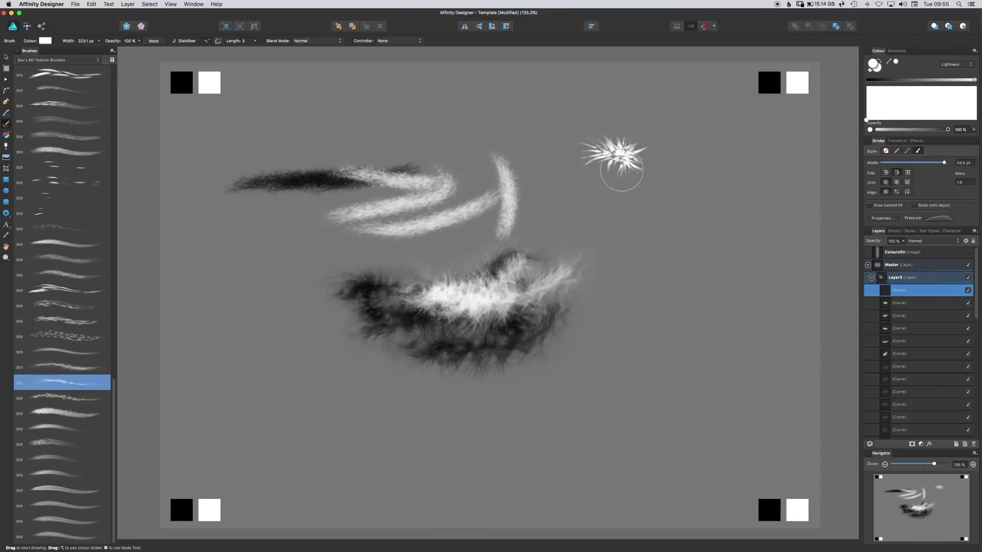
key("x")
left_click_drag(634, 181, 668, 157)
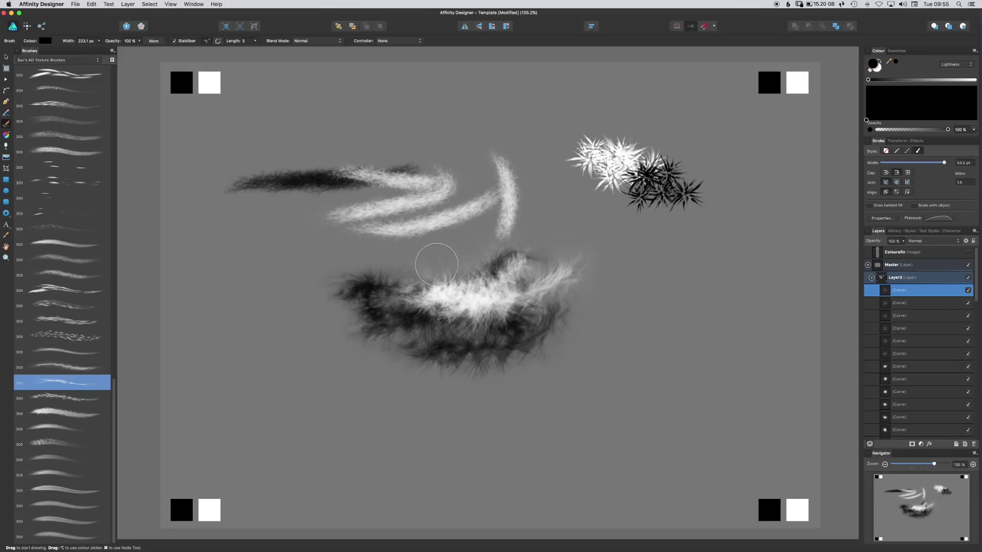
Select the next leafy brush and paint black and white foliage along the canvas's top, plus a translucent white stroke beside it
left_click(62, 398)
key("x")
left_click_drag(582, 107, 639, 122)
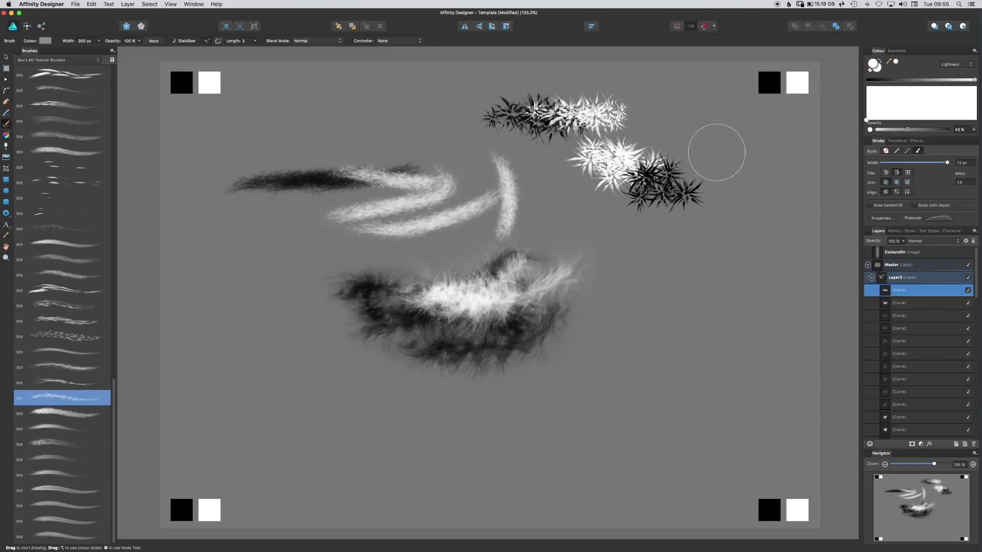
Select the dense fur brush below the leafy one and paint a white patch right of centre with black fur over its upper end
left_click(95, 414)
mouse_move(636, 256)
left_mouse_down()
mouse_move(741, 237)
mouse_move(651, 262)
left_mouse_up()
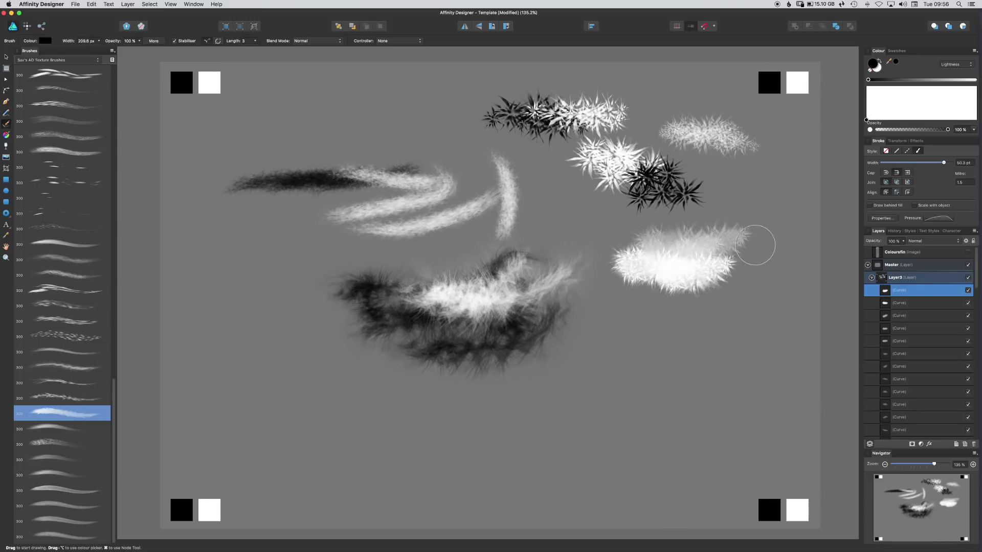
left_click_drag(725, 245, 748, 238)
left_click_drag(736, 236, 703, 238)
Lower the colour opacity to 49% and paint translucent black fur along the white patch's lower edge
left_click(911, 129)
left_click_drag(708, 283, 675, 281)
left_click_drag(683, 287, 718, 284)
mouse_move(705, 278)
left_mouse_down()
mouse_move(741, 272)
mouse_move(721, 279)
left_mouse_up()
left_click_drag(726, 280, 649, 281)
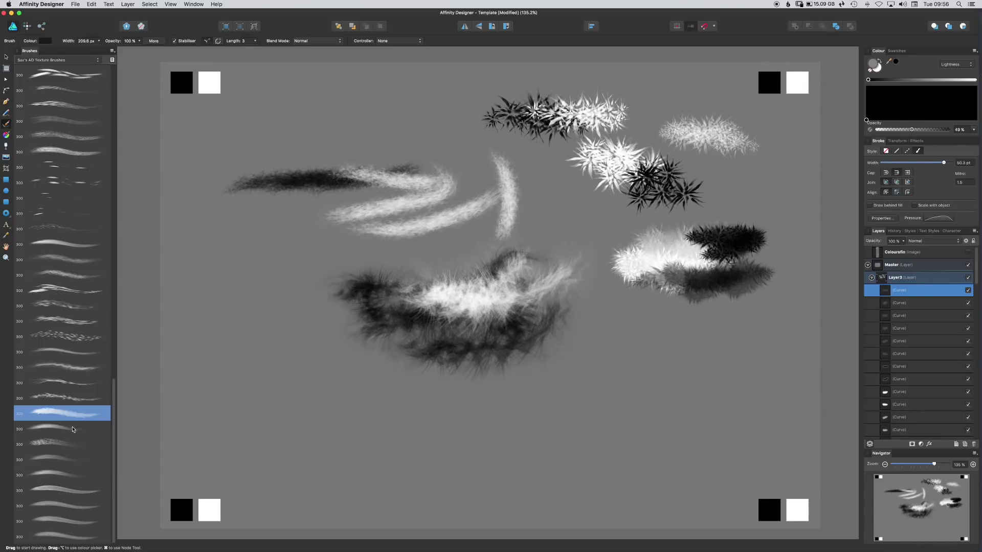
Select the soft brush below the dense fur one, paint adjoining dark and white patches at the upper left, and undo the last change
left_click(82, 425)
mouse_move(291, 118)
left_mouse_down()
mouse_move(311, 114)
mouse_move(299, 130)
left_mouse_up()
left_click_drag(291, 123, 271, 143)
left_click(214, 81, "alt")
mouse_move(323, 104)
left_mouse_down()
mouse_move(311, 115)
mouse_move(332, 123)
left_mouse_up()
left_click_drag(337, 125, 353, 110)
key("super+z")
Select the next grainy brush, set the opacity to 25%, and paint black speckles around the soft dark patch's left side
left_click(63, 444)
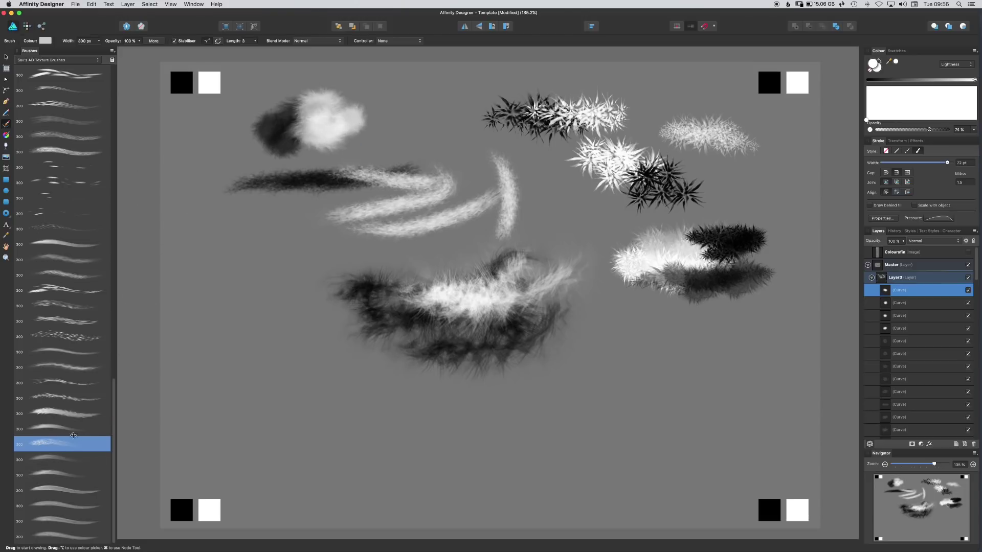
key("2")
key("5")
key("x")
left_click_drag(232, 171, 288, 137)
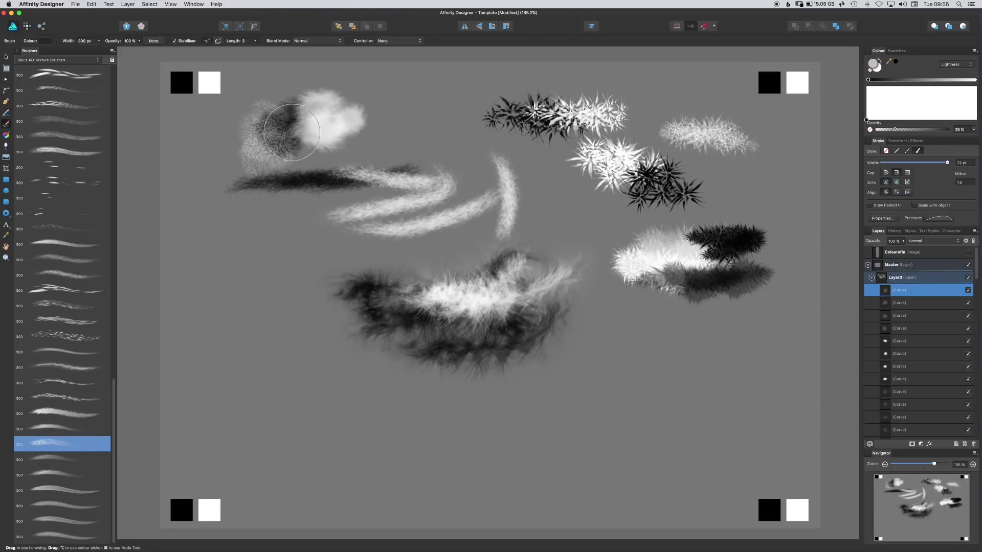
Select the fur brush below the grainy one, pick white, and paint a row of white and dark fur patches across the lower canvas
left_click(63, 459)
left_click(209, 510, "alt")
left_click_drag(236, 412, 281, 408)
left_click_drag(292, 424, 365, 414)
left_click_drag(371, 421, 381, 420)
mouse_move(399, 405)
left_mouse_down()
mouse_move(478, 423)
mouse_move(527, 420)
left_mouse_up()
Extend the lower row of fur patches in black and white with the next brush, and swap the colours
left_click(63, 475)
mouse_move(547, 432)
left_mouse_down()
mouse_move(603, 418)
mouse_move(653, 438)
mouse_move(695, 435)
left_mouse_up()
key("x")
Select the following short-fur brush, paint overlapping white ovals at the centre left, and add black ovals beneath them using the sampled black
left_click(63, 491)
left_click_drag(202, 324, 286, 293)
left_click_drag(278, 319, 309, 294)
mouse_move(331, 261)
left_mouse_down()
mouse_move(364, 256)
mouse_move(430, 271)
left_mouse_up()
left_click(181, 88, "alt")
left_click_drag(322, 327, 350, 345)
left_click_drag(319, 360, 394, 331)
Select the next fur brush and paint translucent dark ovals above the white ones, plus soft white patches across the upper centre
left_click(63, 506)
left_click_drag(199, 253, 241, 240)
left_click_drag(250, 225, 301, 246)
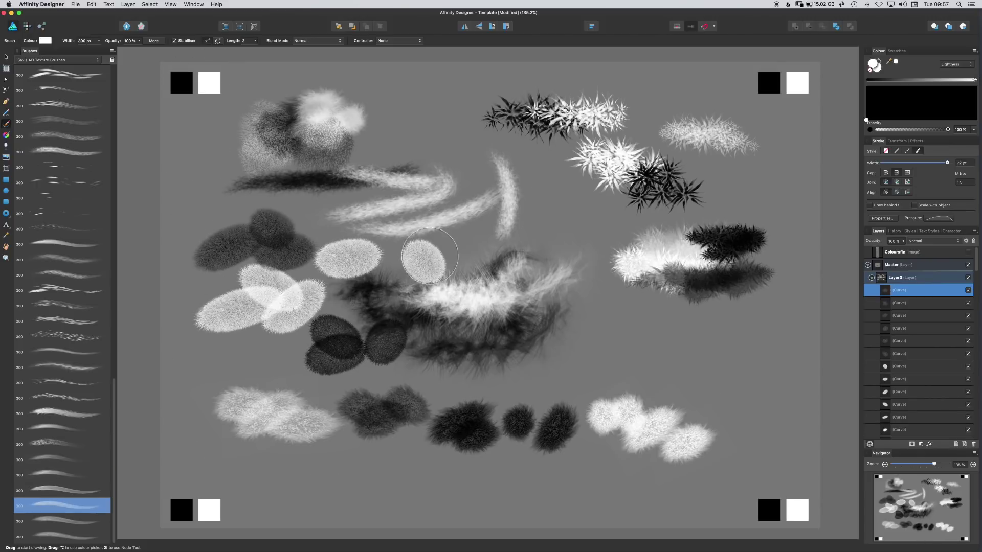
key("x")
left_click_drag(445, 255, 501, 240)
left_click_drag(491, 245, 567, 240)
Paint soft furry patches at the lower right in both colours with the next brush, and a row near the canvas bottom with the last brush
left_click(64, 521)
mouse_move(662, 360)
left_mouse_down()
mouse_move(739, 342)
mouse_move(804, 364)
mouse_move(790, 391)
left_mouse_up()
key("x")
mouse_move(708, 401)
left_mouse_down()
mouse_move(793, 444)
mouse_move(749, 468)
left_mouse_up()
left_click(63, 536)
left_click_drag(276, 473, 432, 483)
Undo the recent strokes until the oval and furry patches at the left, centre, right and lower canvas are removed
key("super+z")
key("super+z")
key("super+z")
key("super+z")
key("super+z")
key("super+z")
key("super+z")
key("super+z")
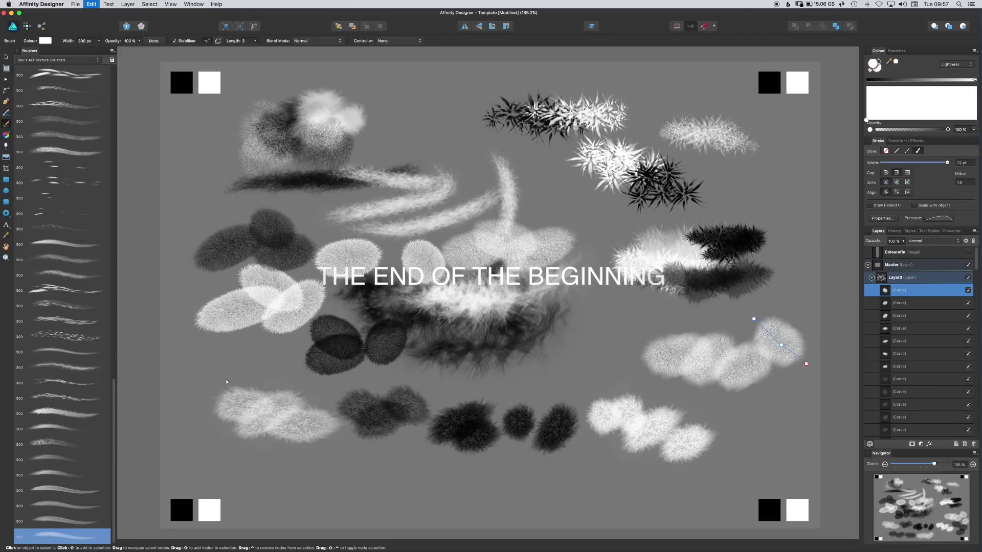
key("super+z")
key("super+z")
key("super+z")
key("super+z")
key("super+z")
key("super+z")
key("super+z")
key("super+z")
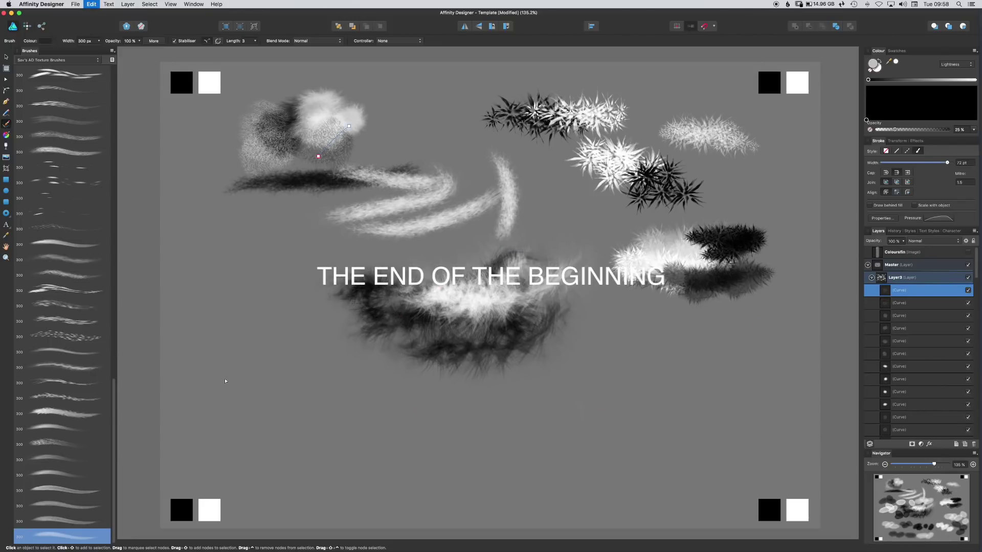